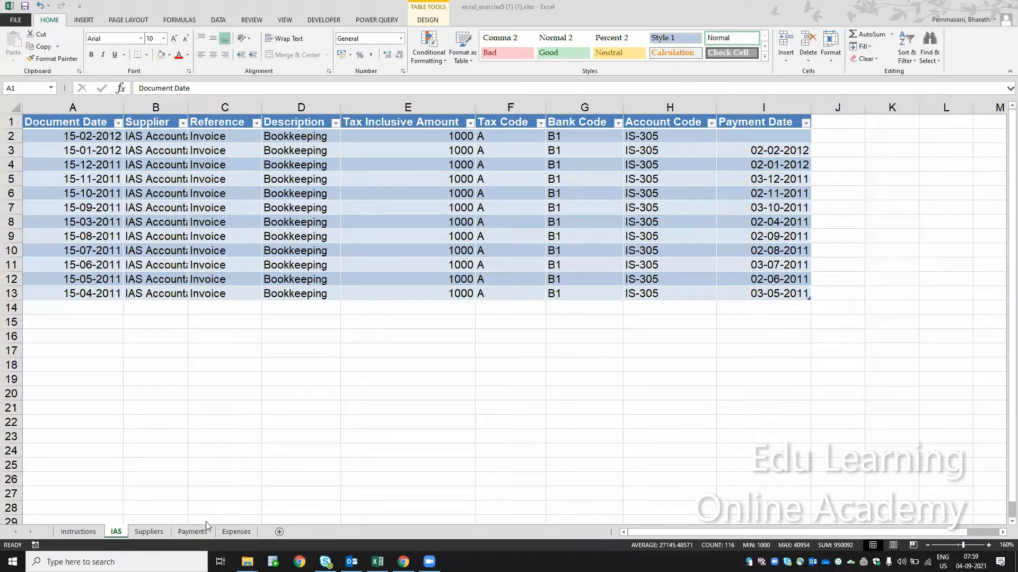
# - Examine the supplier totals in the Suppliers pivot table and select the IAS Accountants total
pyautogui.click(155, 535)
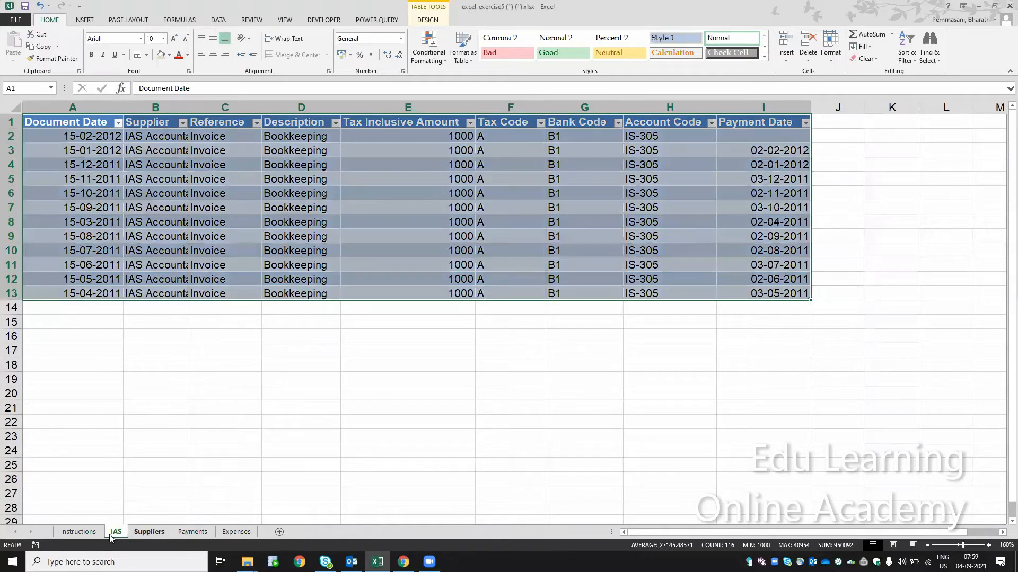
pyautogui.click(144, 533)
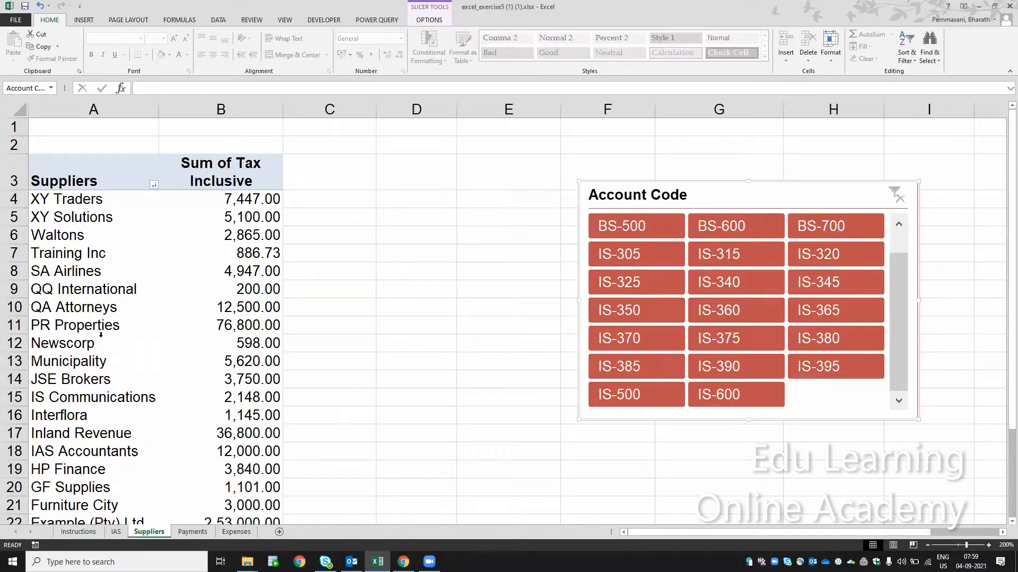
pyautogui.click(302, 324)
pyautogui.press('Left')
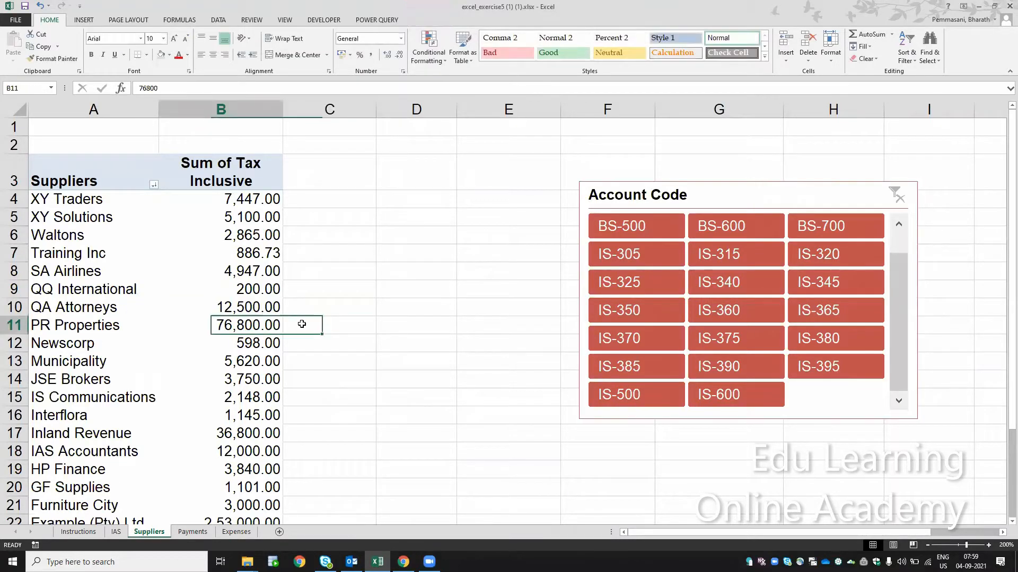
pyautogui.press('Down')
pyautogui.press('Down')
pyautogui.press('Down')
pyautogui.press('Down')
pyautogui.press('Down')
pyautogui.press('Down')
pyautogui.press('Down')
pyautogui.press('Down')
pyautogui.press('Down')
pyautogui.press('Down')
pyautogui.press('Down')
pyautogui.press('Down')
pyautogui.press('Down')
pyautogui.press('Down')
pyautogui.press('Down')
pyautogui.press('Down')
pyautogui.press('Down')
pyautogui.press('Down')
pyautogui.press('Down')
pyautogui.press('Down')
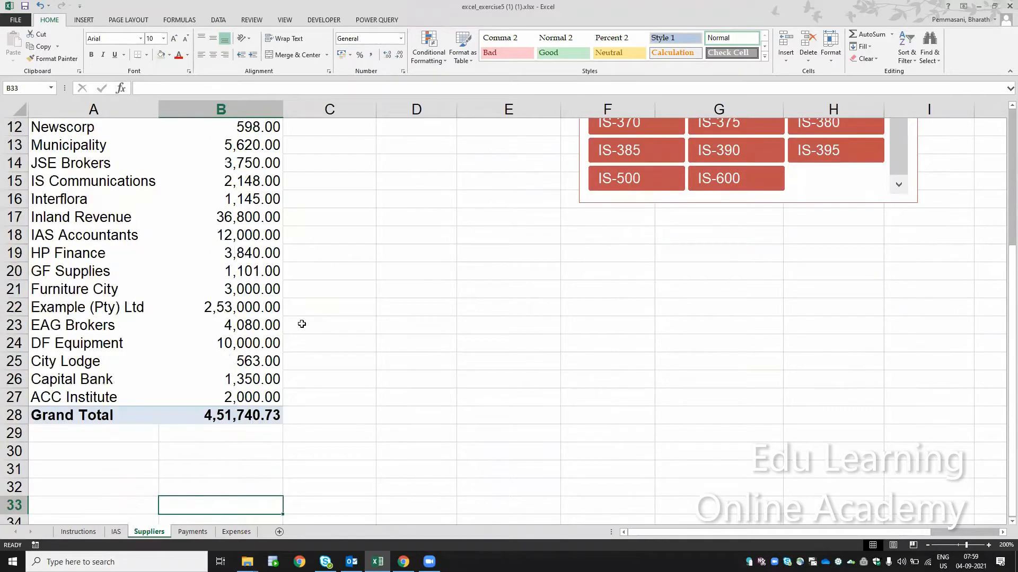
pyautogui.press('Up')
pyautogui.press('Up')
pyautogui.press('Up')
pyautogui.press('Up')
pyautogui.press('Up')
pyautogui.press('Up')
pyautogui.press('Up')
pyautogui.press('Up')
pyautogui.press('Up')
pyautogui.press('Up')
pyautogui.press('Up')
pyautogui.press('Up')
pyautogui.press('Up')
pyautogui.press('Up')
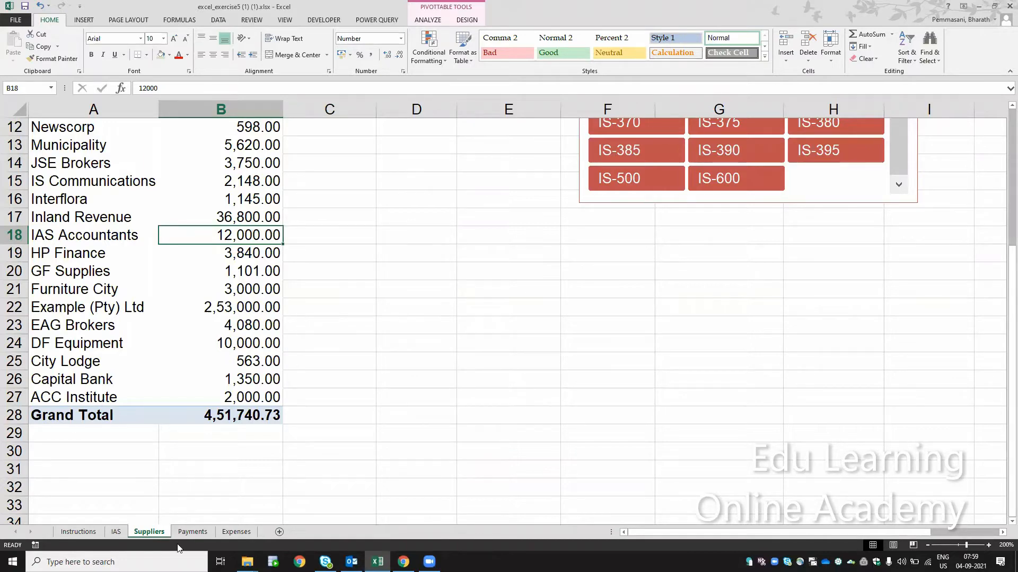
# - Compare the IAS detail sheet with the Suppliers pivot table and select the XY Solutions total
pyautogui.click(114, 534)
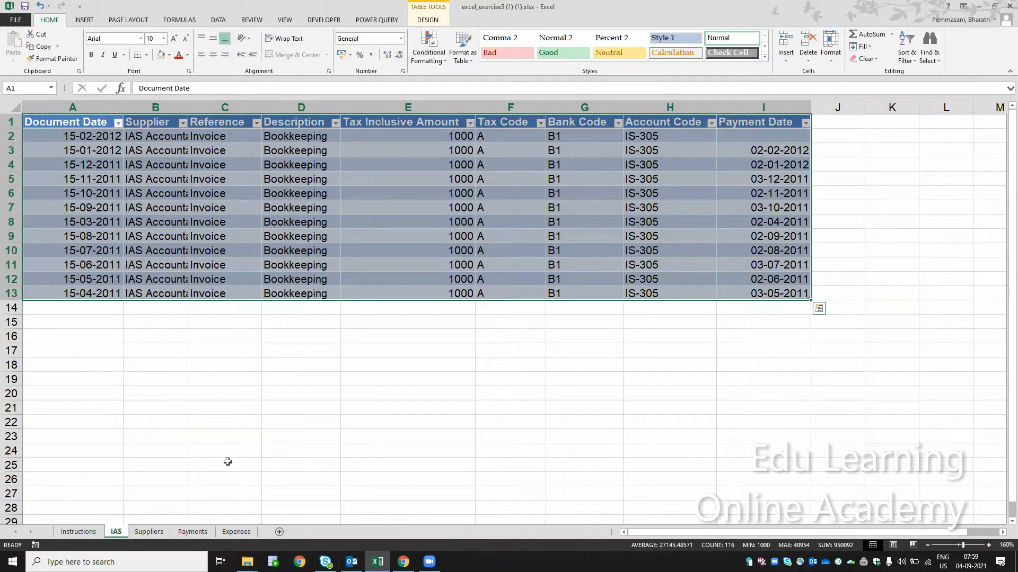
pyautogui.click(147, 531)
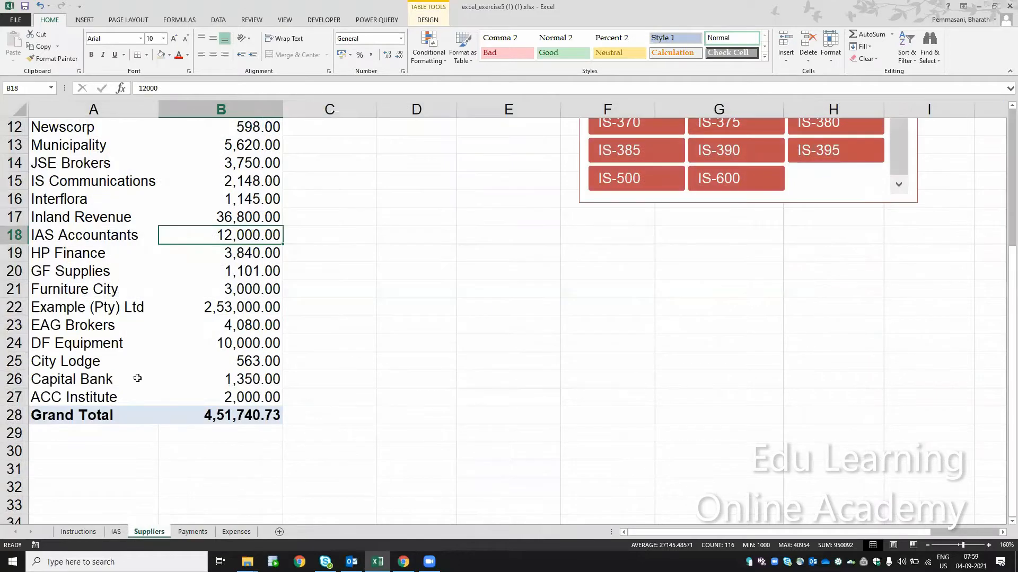
pyautogui.click(118, 531)
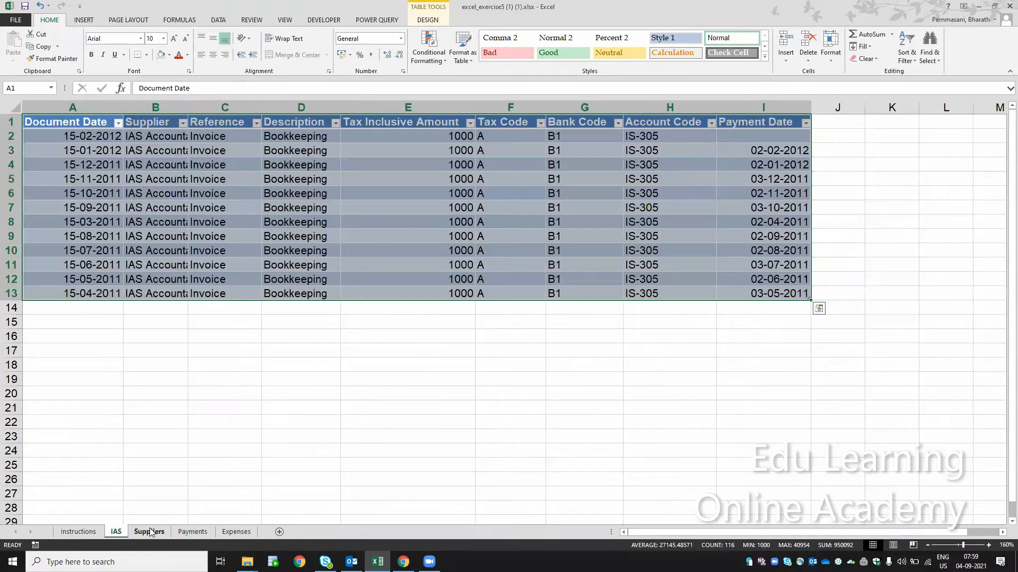
pyautogui.click(150, 532)
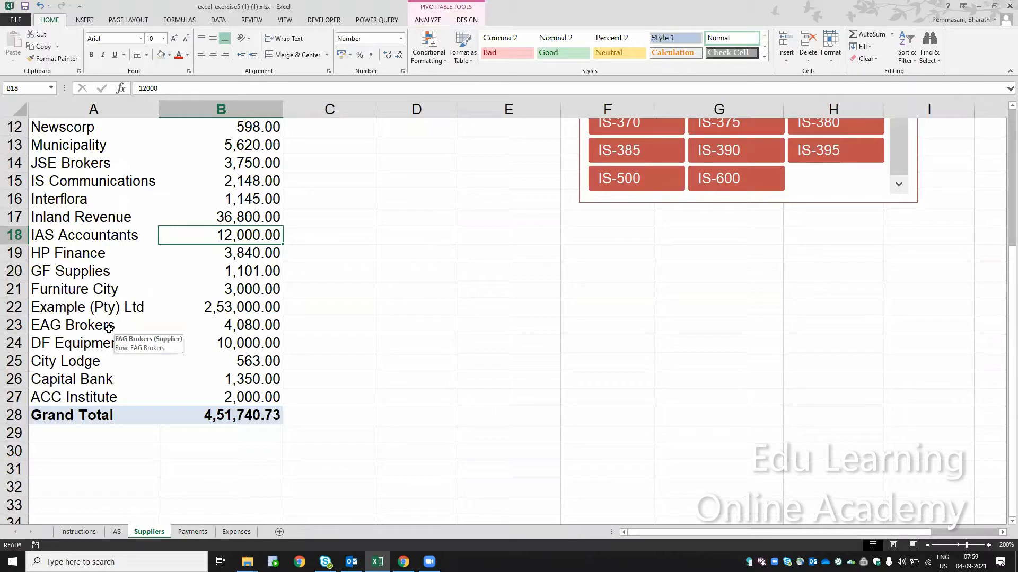
pyautogui.hotkey('ctrl', 'Up')
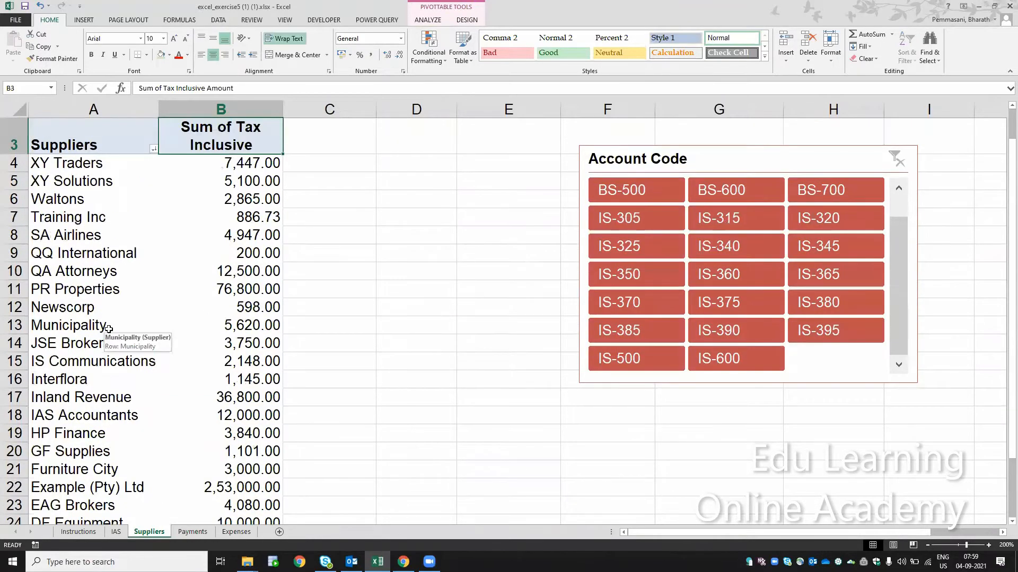
pyautogui.press('Down')
pyautogui.press('Down')
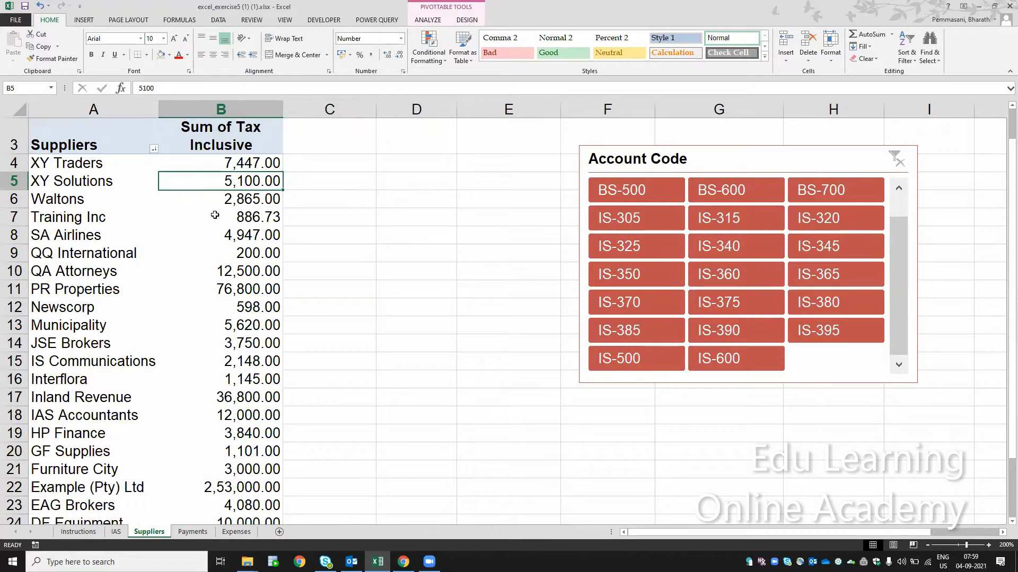
# - Filter the Expenses table to the supplier XY Solutions only and check its Tax Inclusive Amount
pyautogui.click(236, 531)
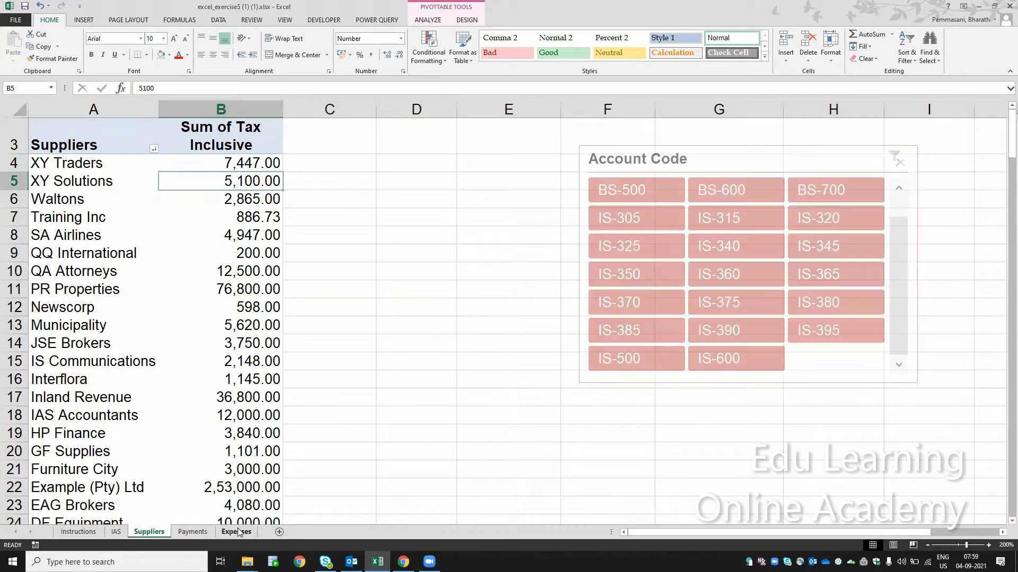
pyautogui.click(303, 316)
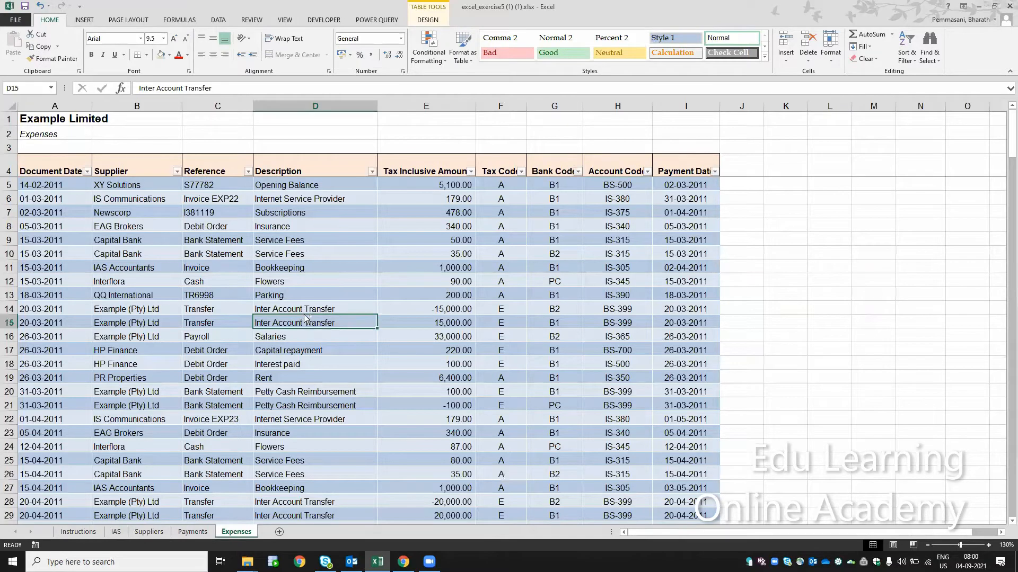
pyautogui.hotkey('ctrl', 'Up')
pyautogui.press('Left')
pyautogui.press('Left')
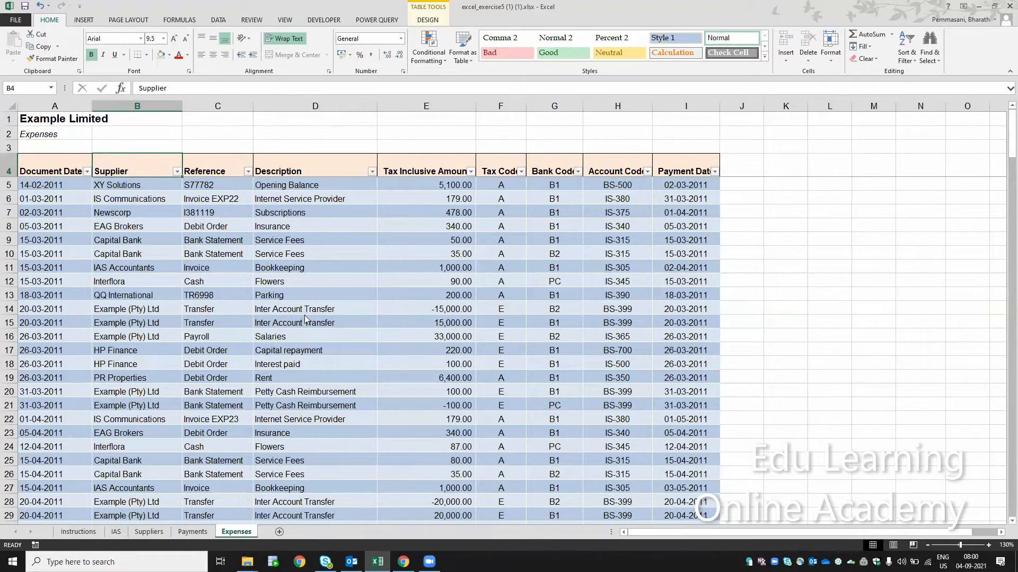
pyautogui.hotkey('alt', 'Down')
pyautogui.press('Down')
pyautogui.press('Down')
pyautogui.press('Down')
pyautogui.press('Down')
pyautogui.press('Down')
pyautogui.press('Down')
pyautogui.press('Down')
pyautogui.press('Down')
pyautogui.press('Down')
pyautogui.press('Down')
pyautogui.press('Up')
pyautogui.press('Up')
pyautogui.press('space')
pyautogui.press('x')
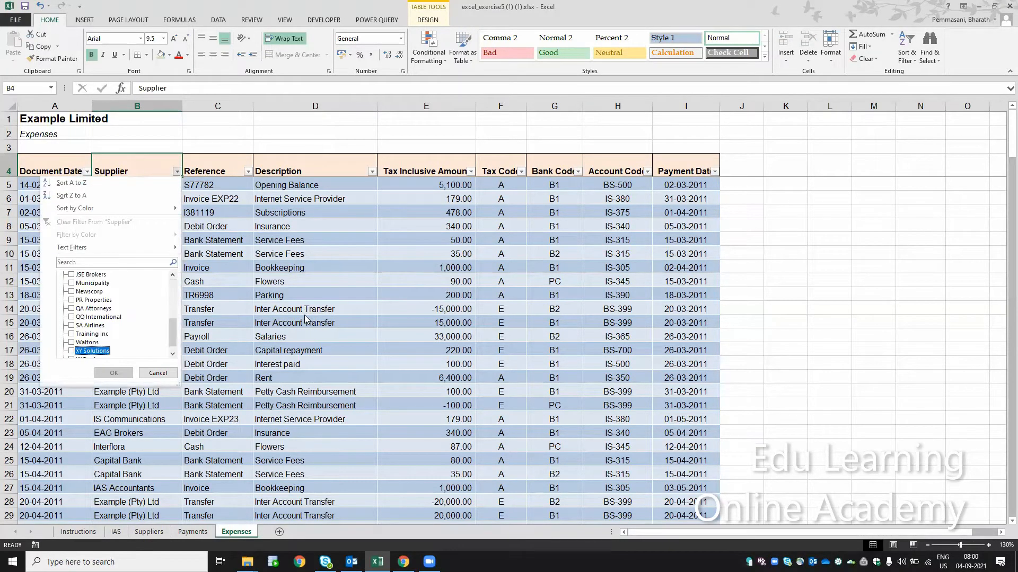
pyautogui.press('space')
pyautogui.press('Return')
pyautogui.press('Down')
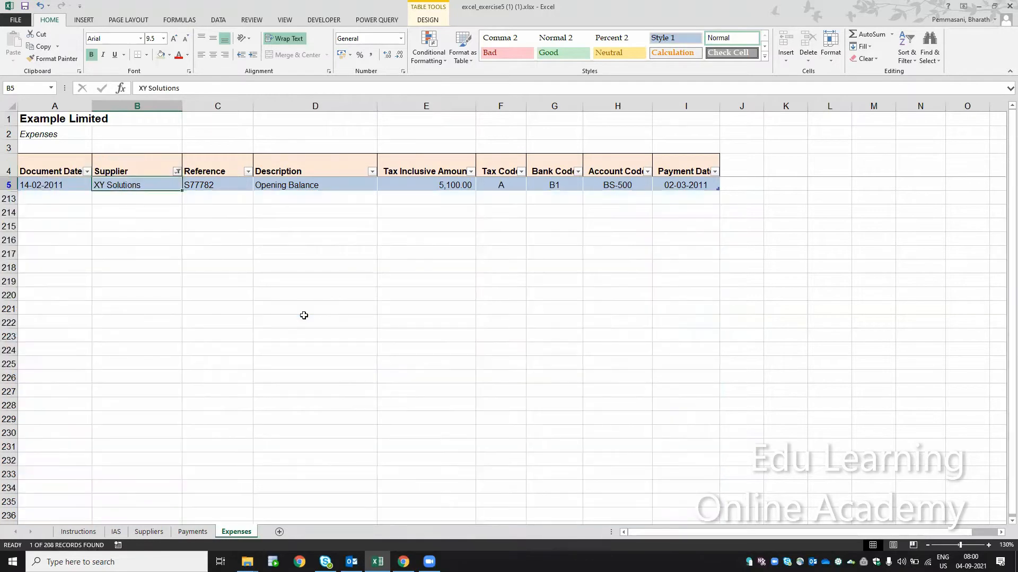
pyautogui.press('Right')
pyautogui.press('Right')
pyautogui.press('Right')
pyautogui.press('Up')
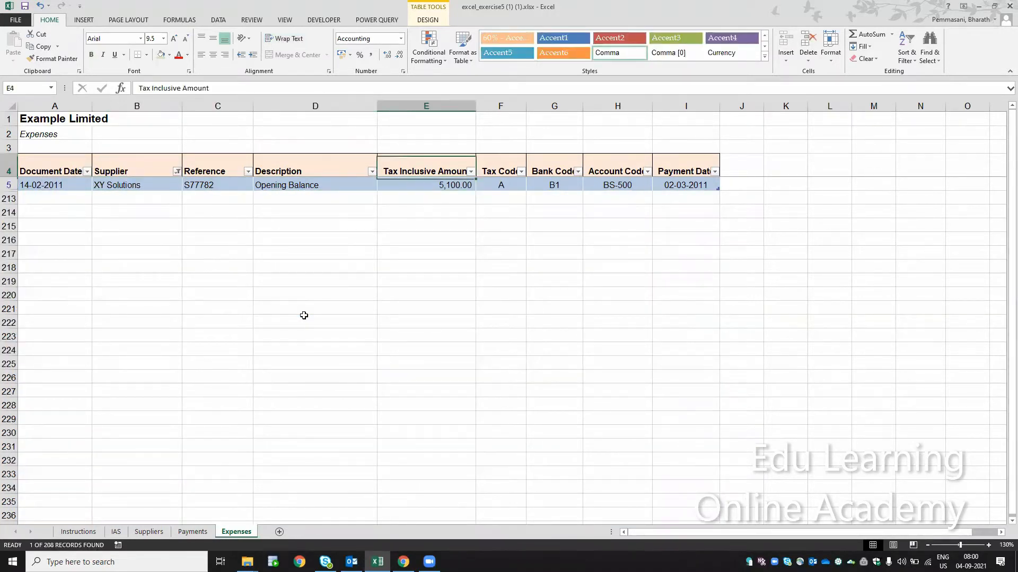
# - Change the Supplier filter of the Expenses table to show only ACC Institute
pyautogui.press('Left')
pyautogui.press('Left')
pyautogui.press('Left')
pyautogui.hotkey('alt', 'Down')
pyautogui.press('Down')
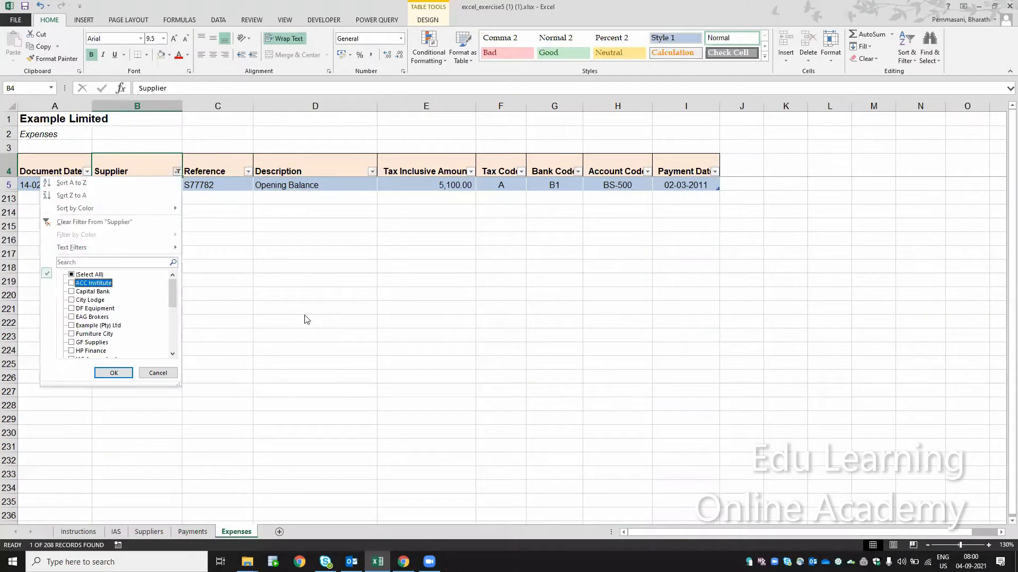
pyautogui.press('Up')
pyautogui.press('space')
pyautogui.press('space')
pyautogui.press('Down')
pyautogui.press('space')
pyautogui.press('Return')
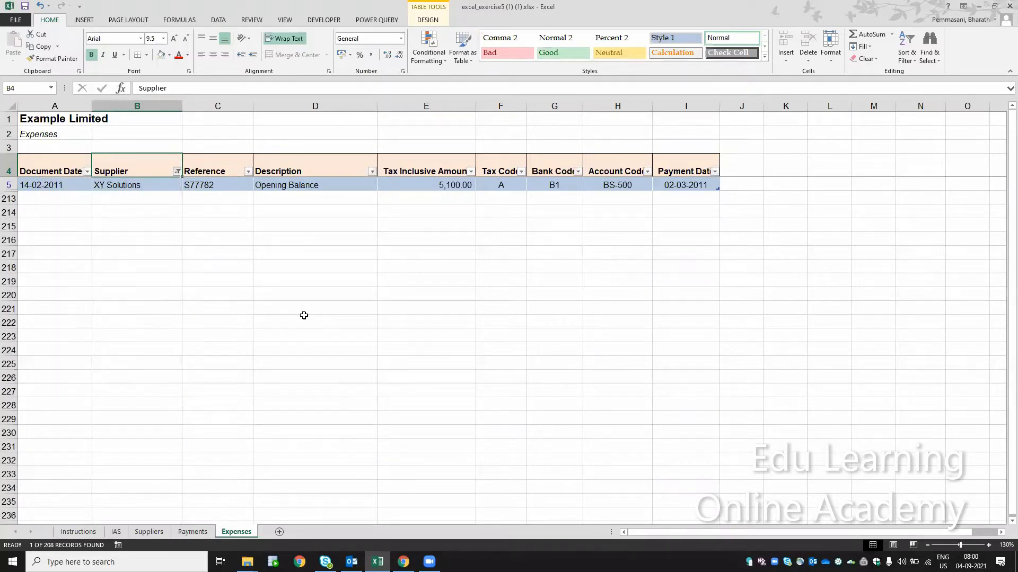
# - Change the Supplier filter of the Expenses table to show only Capital Bank
pyautogui.hotkey('alt', 'Down')
pyautogui.press('Down')
pyautogui.press('Down')
pyautogui.press('Down')
pyautogui.press('Down')
pyautogui.press('Down')
pyautogui.press('Down')
pyautogui.press('Down')
pyautogui.press('Down')
pyautogui.press('Down')
pyautogui.press('space')
pyautogui.press('Down')
pyautogui.press('space')
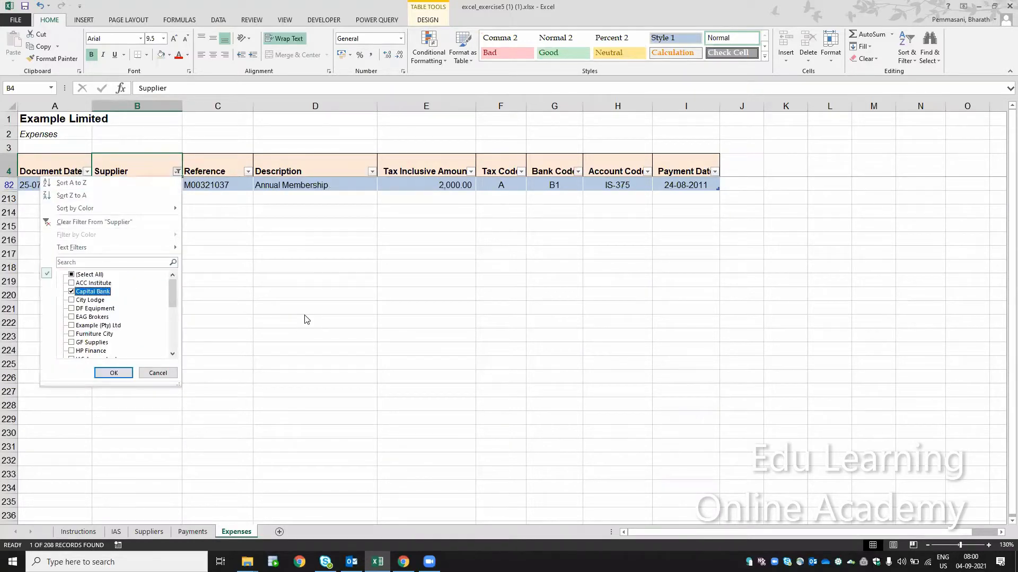
pyautogui.press('Return')
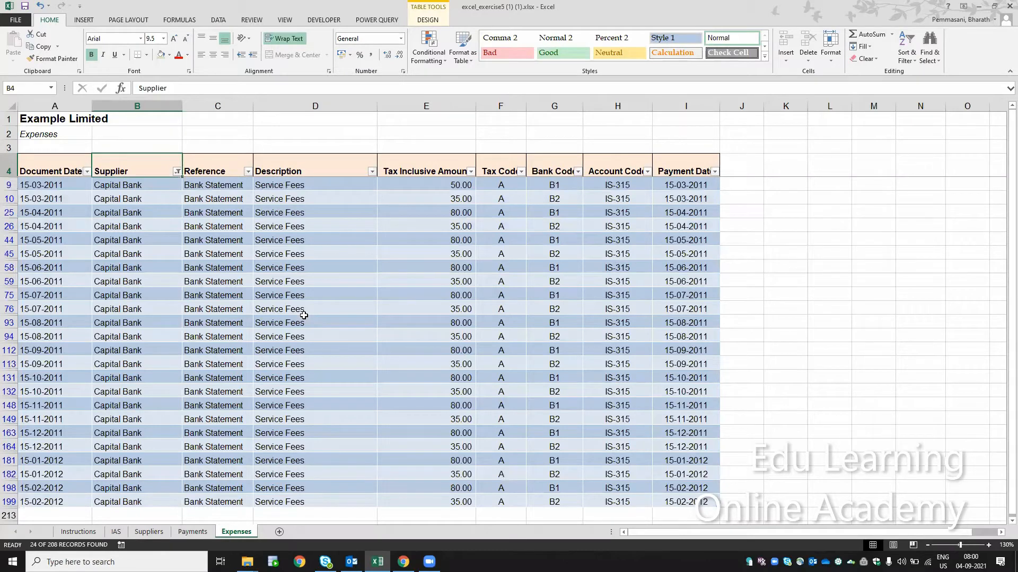
# - Select all filtered Capital Bank values in the Tax Inclusive Amount column to check their sum
pyautogui.hotkey('ctrl', 'Down')
pyautogui.press('Right')
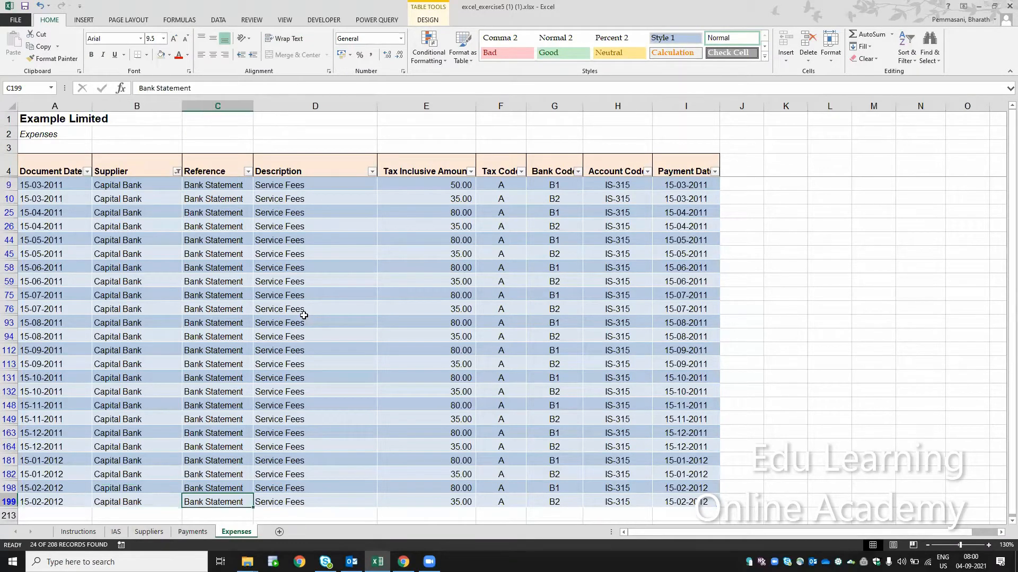
pyautogui.press('Right')
pyautogui.press('Right')
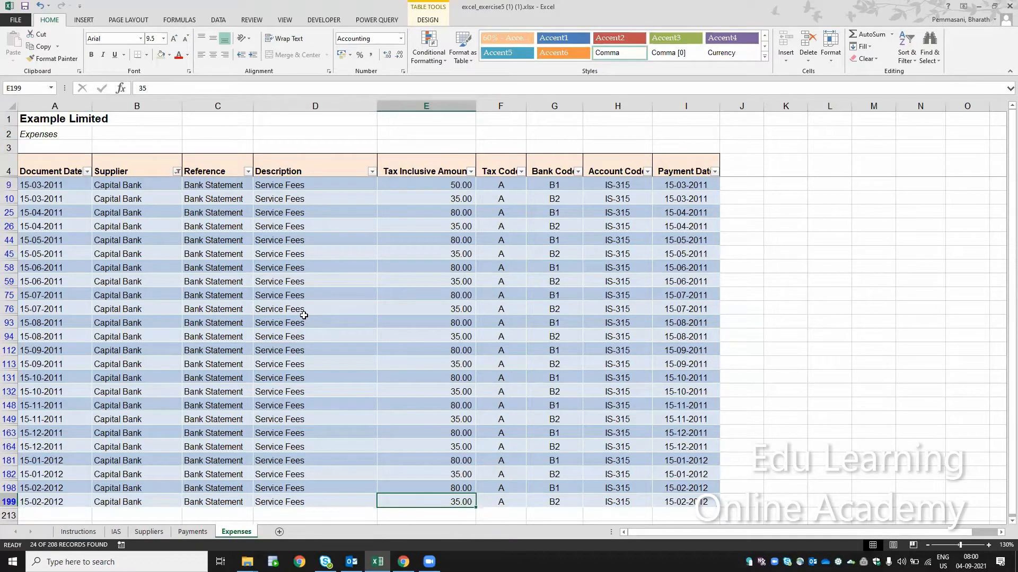
pyautogui.hotkey('ctrl', 'shift', 'Up')
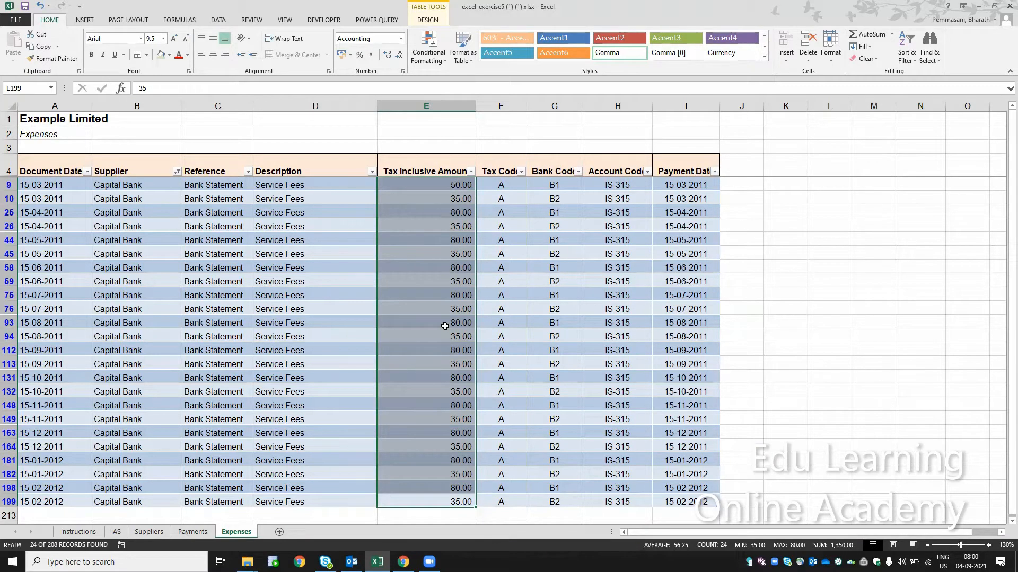
# - Return to the Suppliers pivot table and select the Capital Bank total for comparison
pyautogui.hotkey('ctrl', 'pageup')
pyautogui.hotkey('ctrl', 'pageup')
pyautogui.hotkey('ctrl', 'pageup')
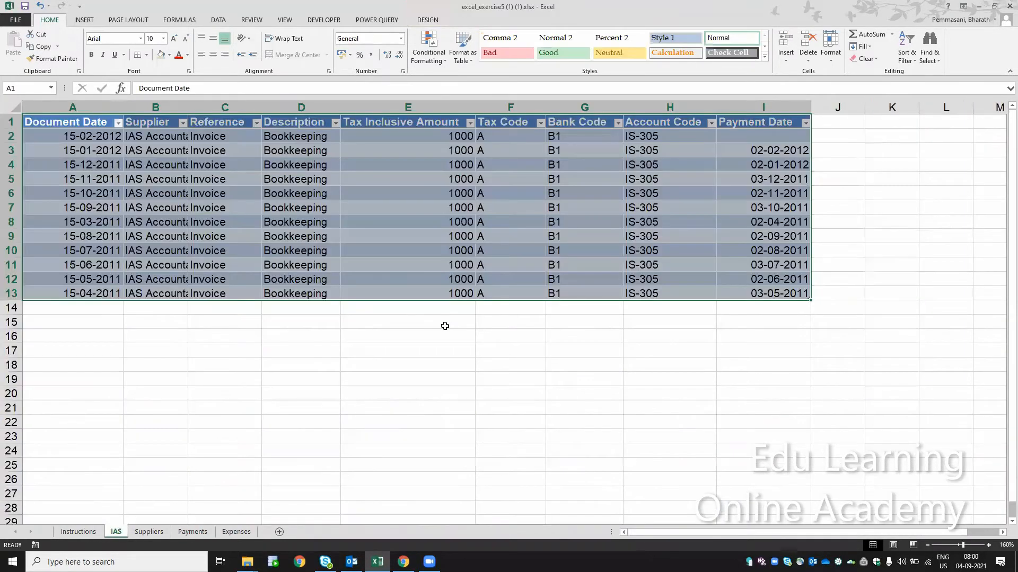
pyautogui.hotkey('ctrl', 'pagedown')
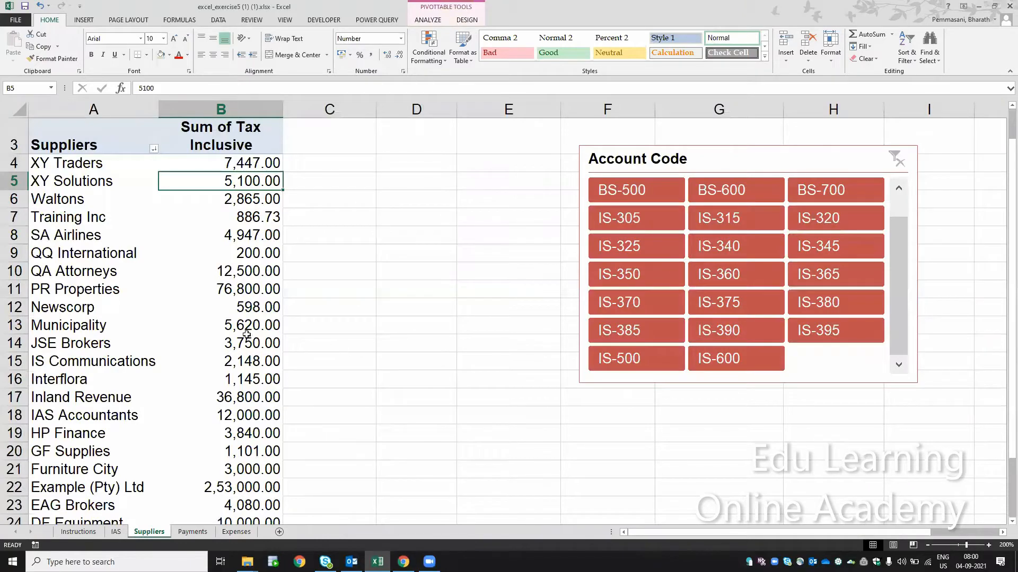
pyautogui.press('pagedown')
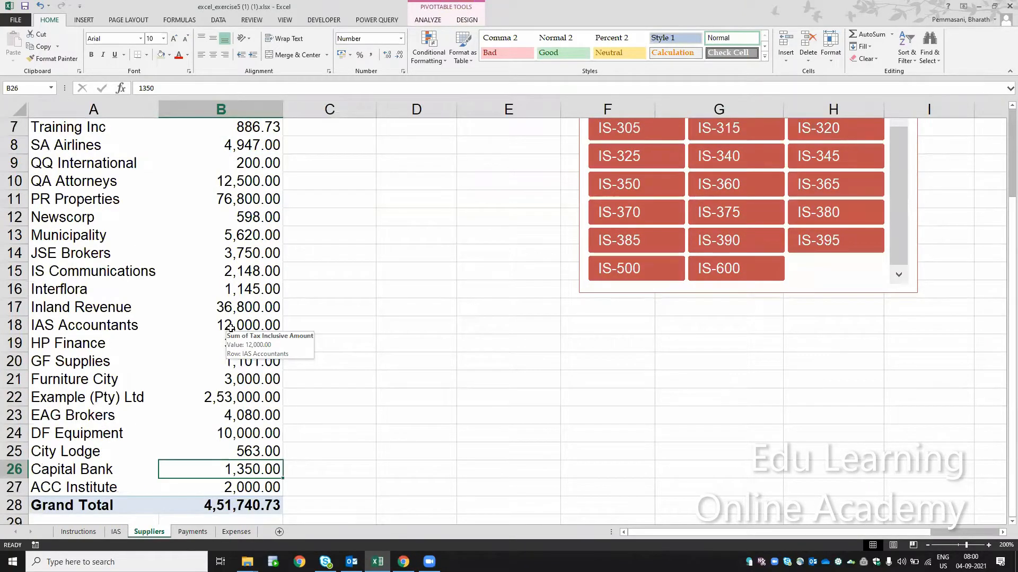
# - Delete the Expenses source worksheet from the workbook
pyautogui.click(236, 532)
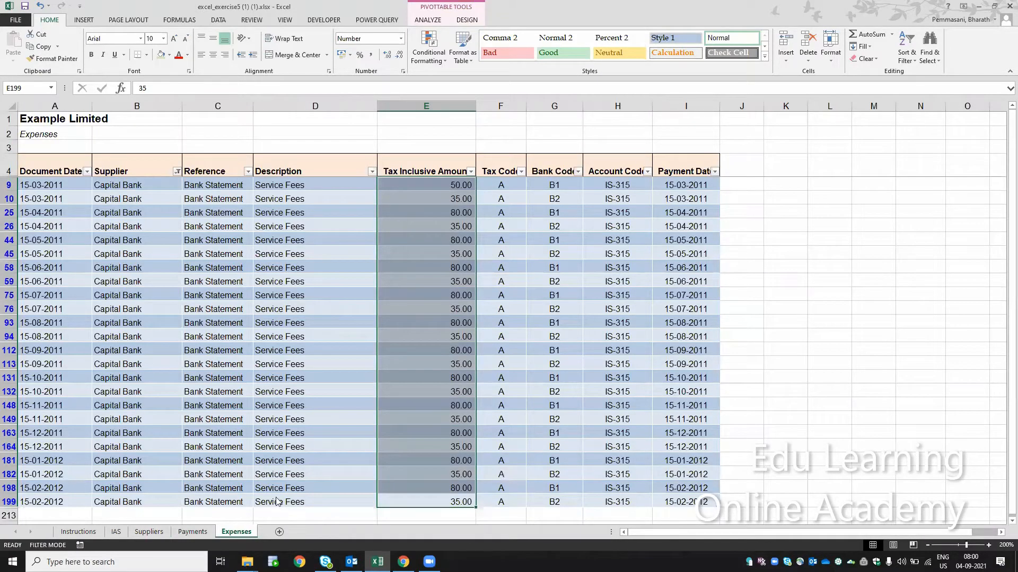
pyautogui.click(316, 498)
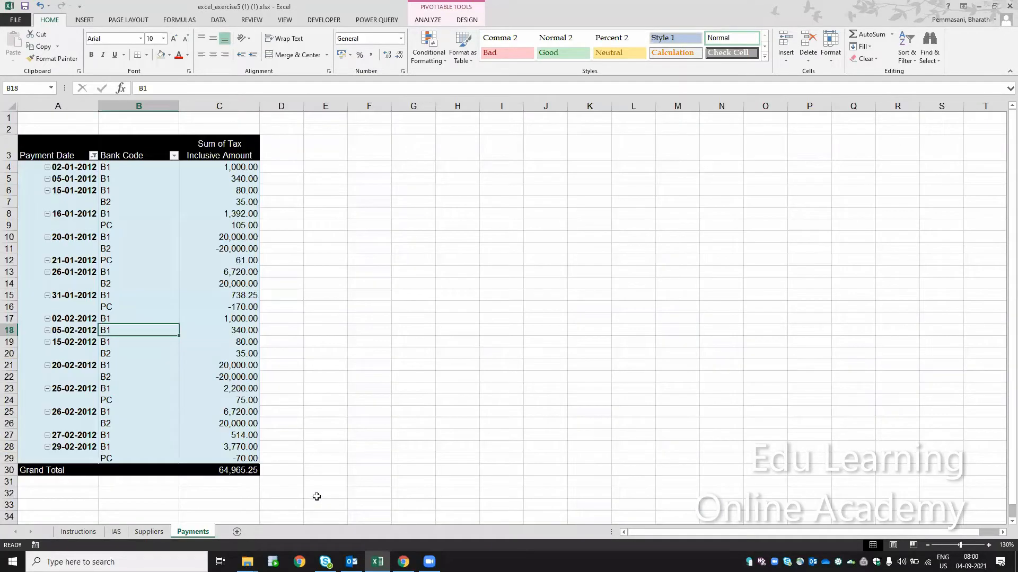
# - Drill down into the Capital Bank total in the Suppliers pivot table to extract its transactions onto a new sheet
pyautogui.click(164, 536)
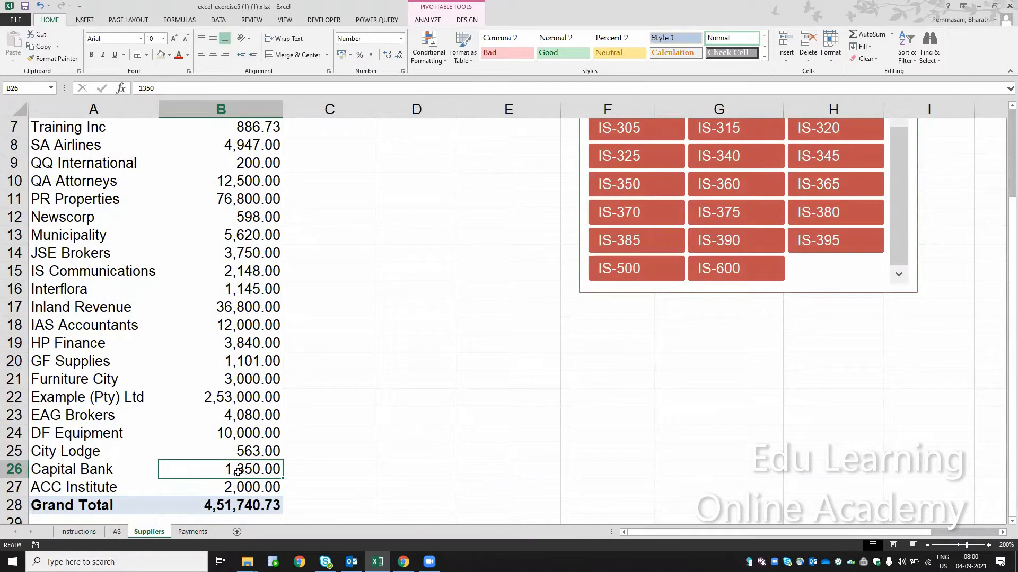
pyautogui.moveTo(233, 469)
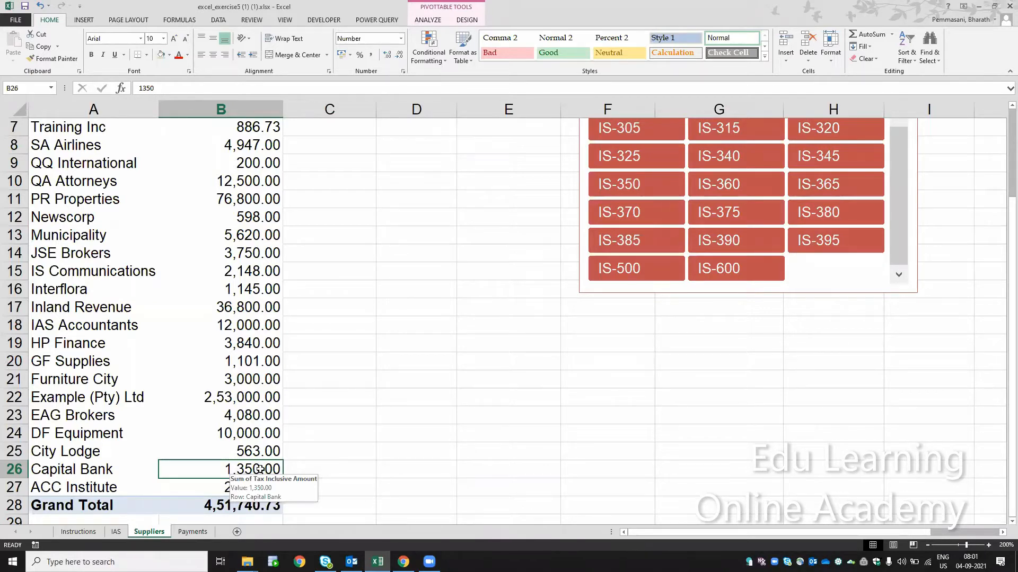
pyautogui.doubleClick(260, 469)
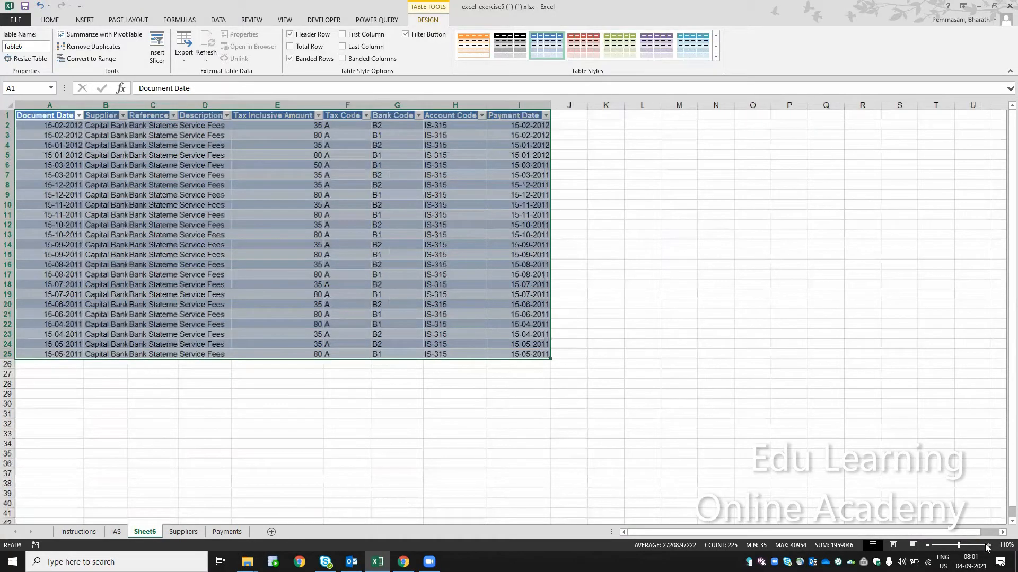
# - Check the sum of the extracted Tax Inclusive Amount values in E2:E25 and return to the Suppliers sheet
pyautogui.click(988, 546)
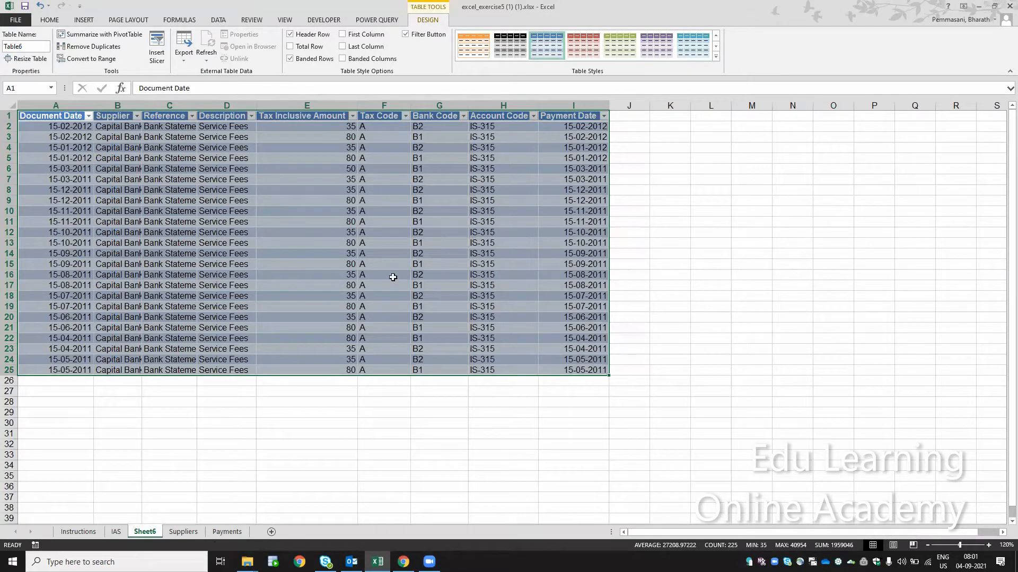
pyautogui.moveTo(337, 128); pyautogui.dragTo(355, 361)
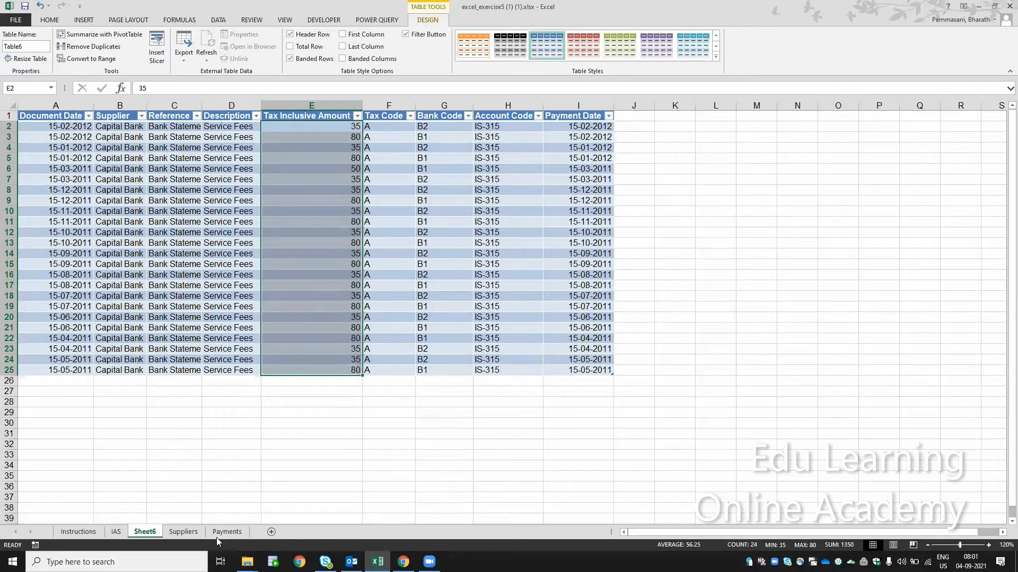
pyautogui.click(193, 533)
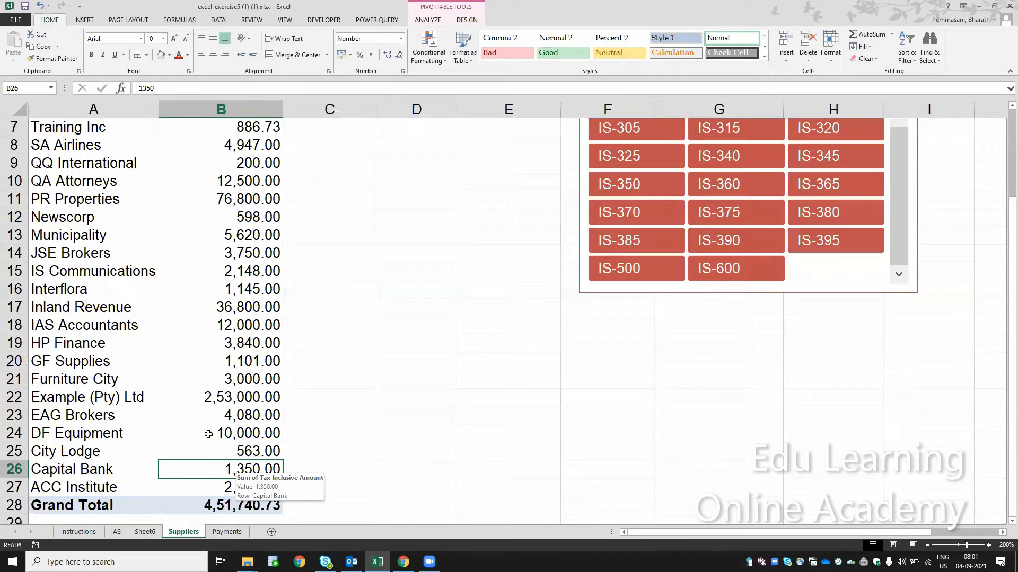
# - Delete the Sheet6 worksheet holding the extracted Capital Bank records and go to cell A1 of the Suppliers sheet
pyautogui.click(144, 532)
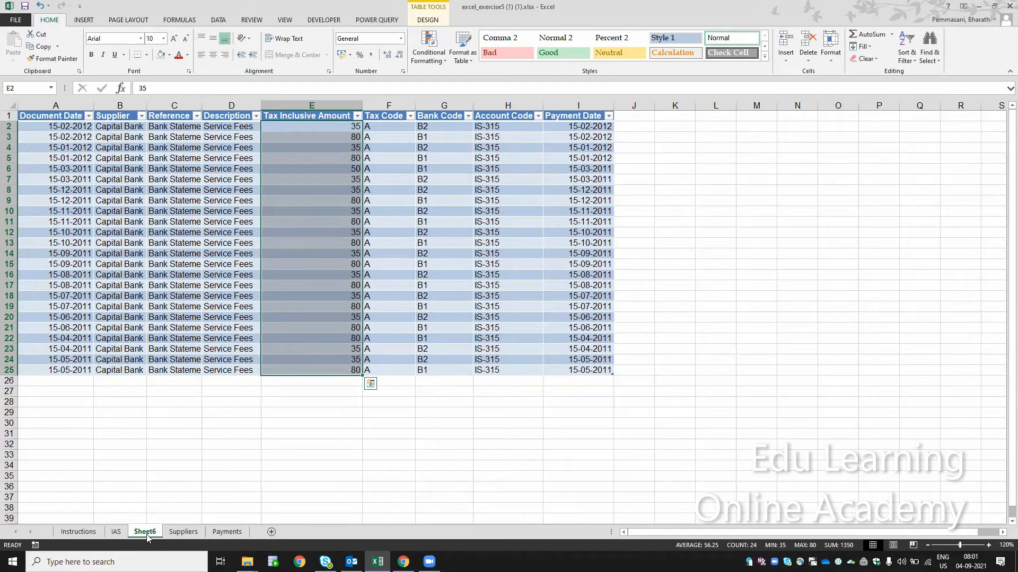
pyautogui.hotkey('alt', 'e')
pyautogui.press('l')
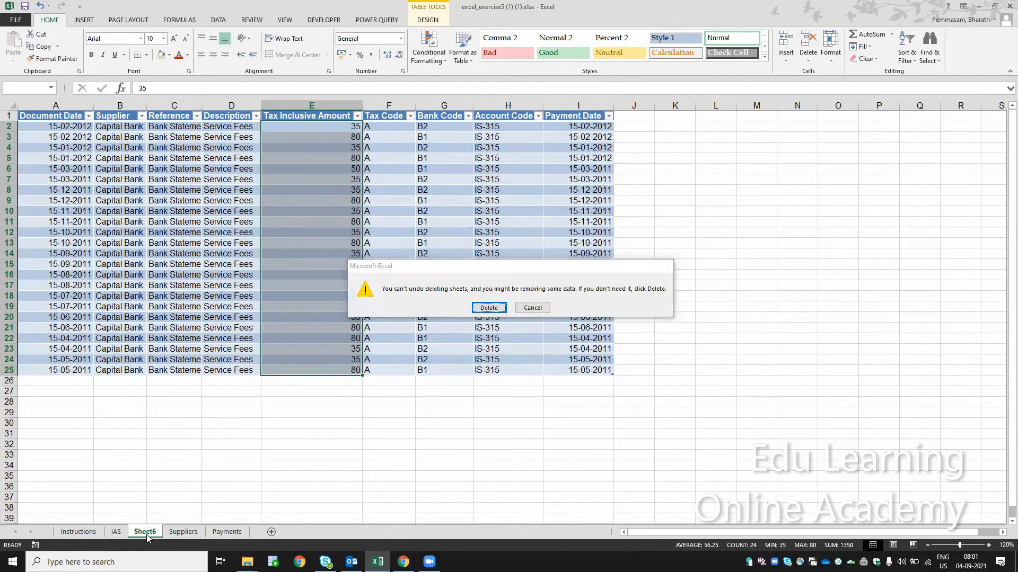
pyautogui.press('Return')
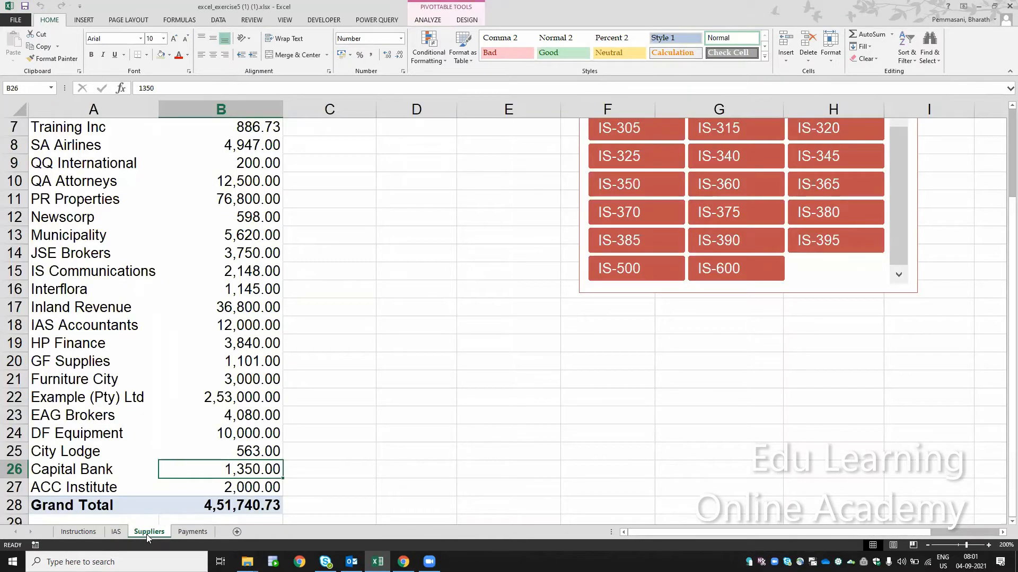
pyautogui.hotkey('ctrl', 'Home')
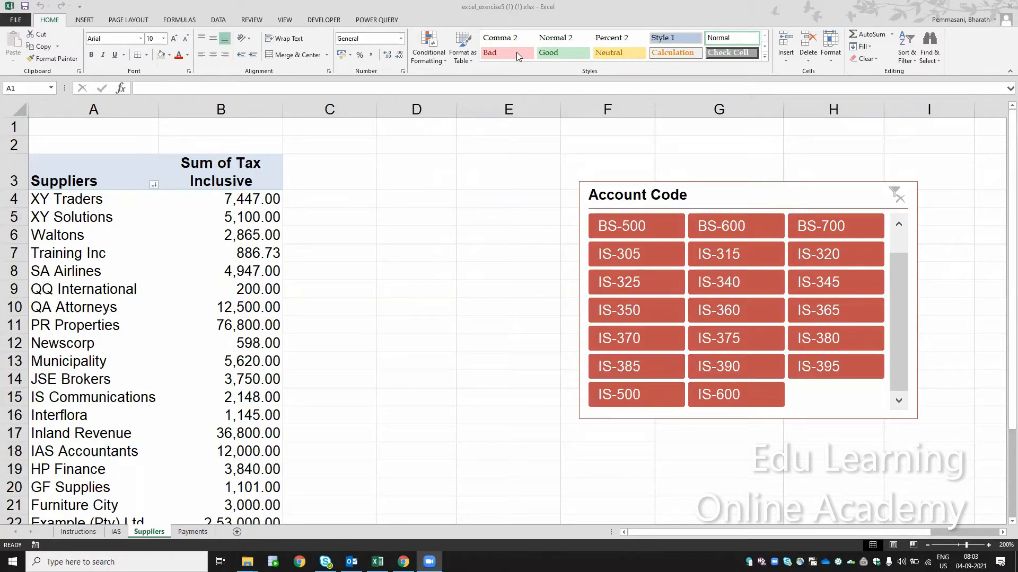
# - Unhide the Expenses worksheet in the workbook
pyautogui.click(135, 275)
pyautogui.press('Down')
pyautogui.press('Down')
pyautogui.press('Down')
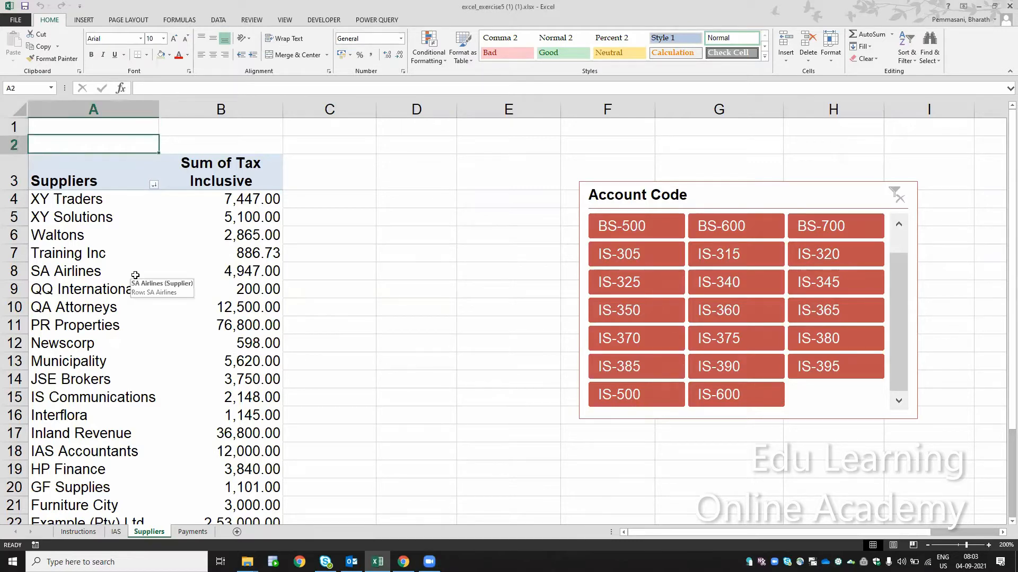
pyautogui.click(193, 531)
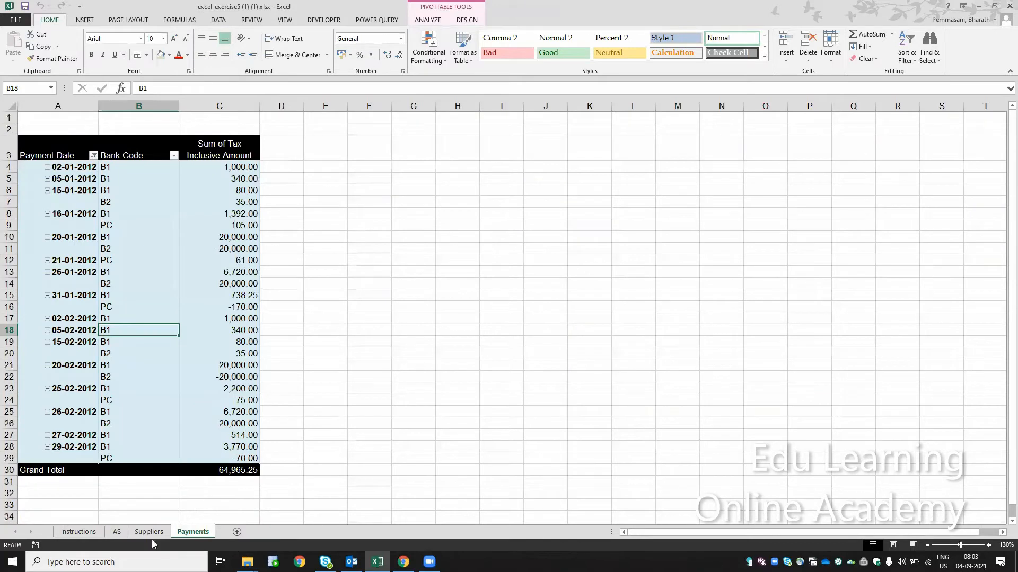
pyautogui.rightClick(196, 533)
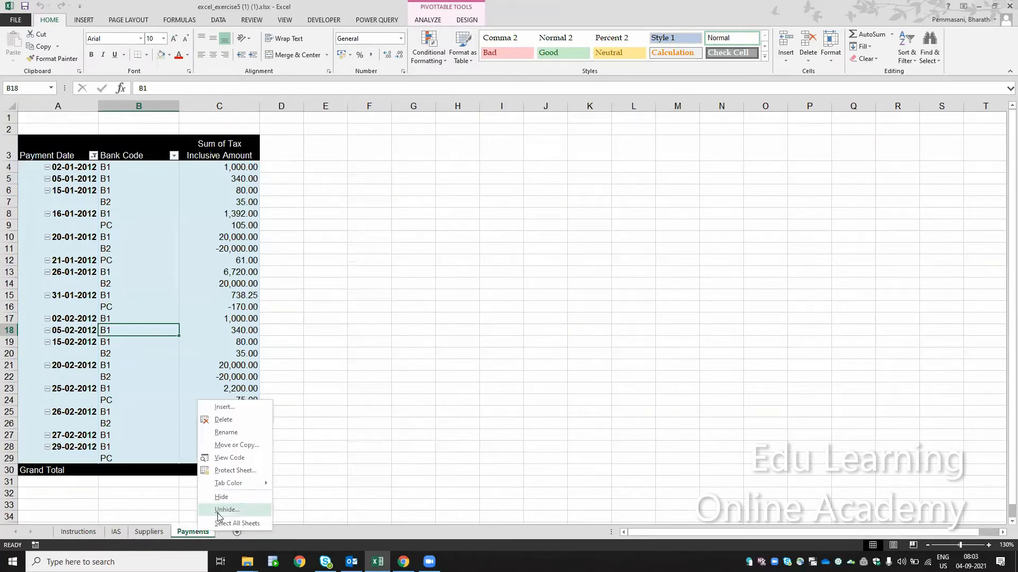
pyautogui.click(215, 513)
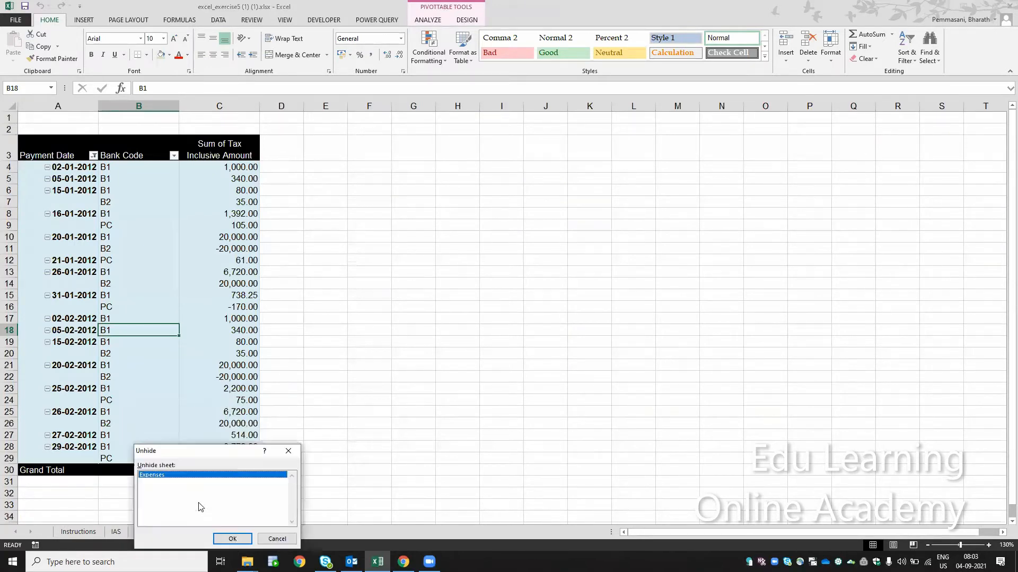
pyautogui.click(236, 538)
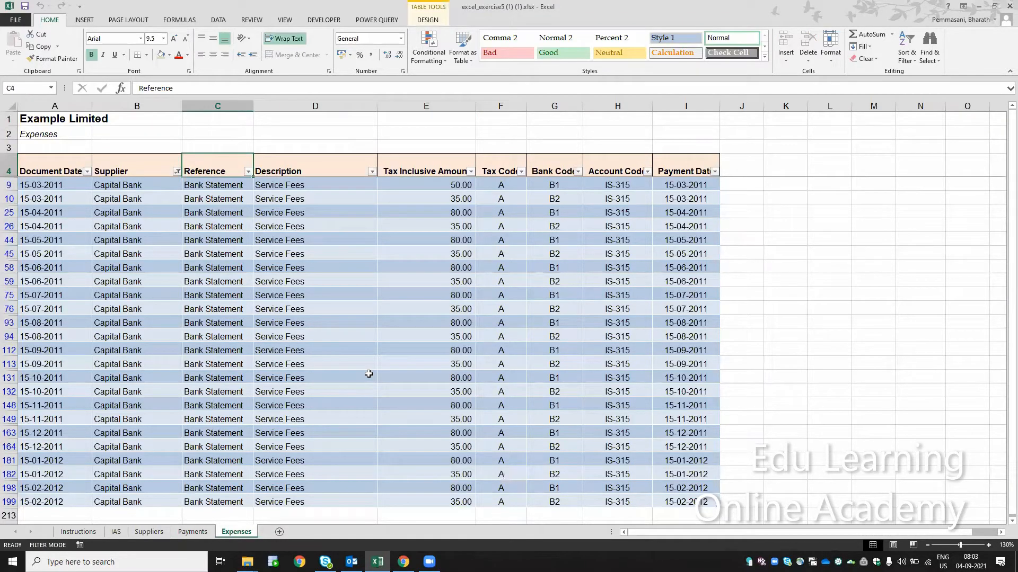
# - Check the sum of the filtered Capital Bank values in the Tax Inclusive Amount column of the Expenses table
pyautogui.press('Left')
pyautogui.press('Left')
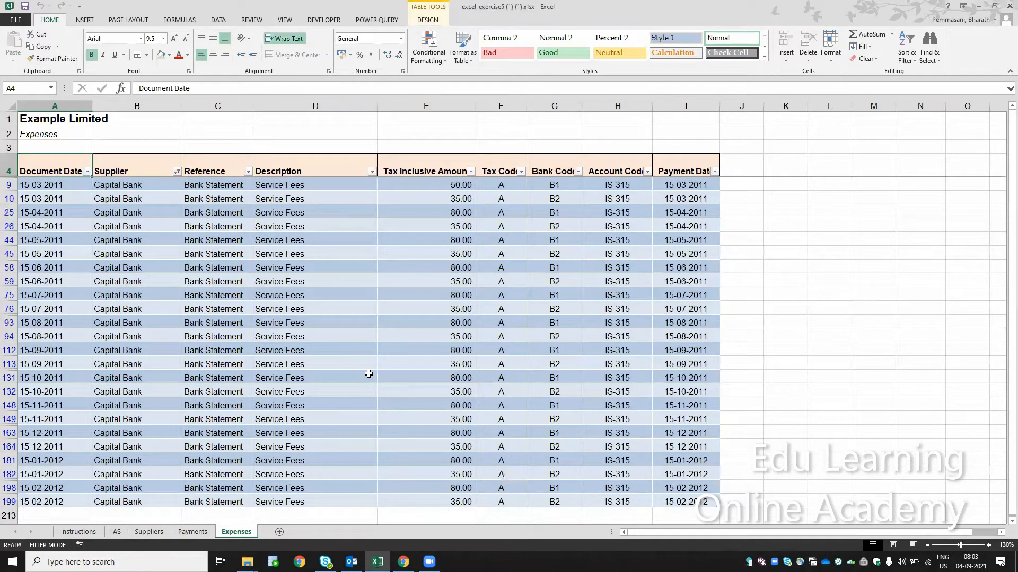
pyautogui.press('Right')
pyautogui.press('Right')
pyautogui.press('Left')
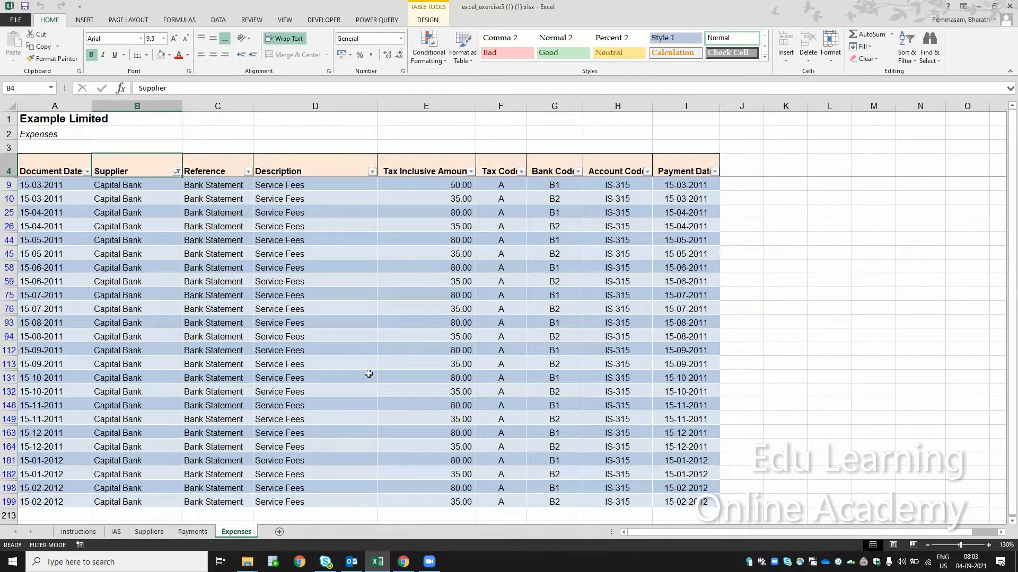
pyautogui.click(148, 188)
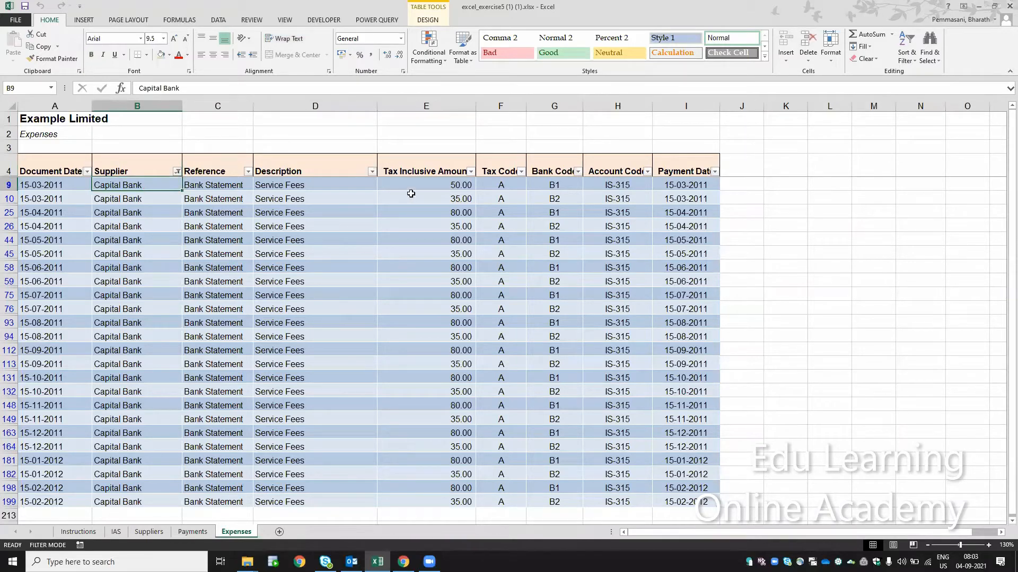
pyautogui.click(423, 182)
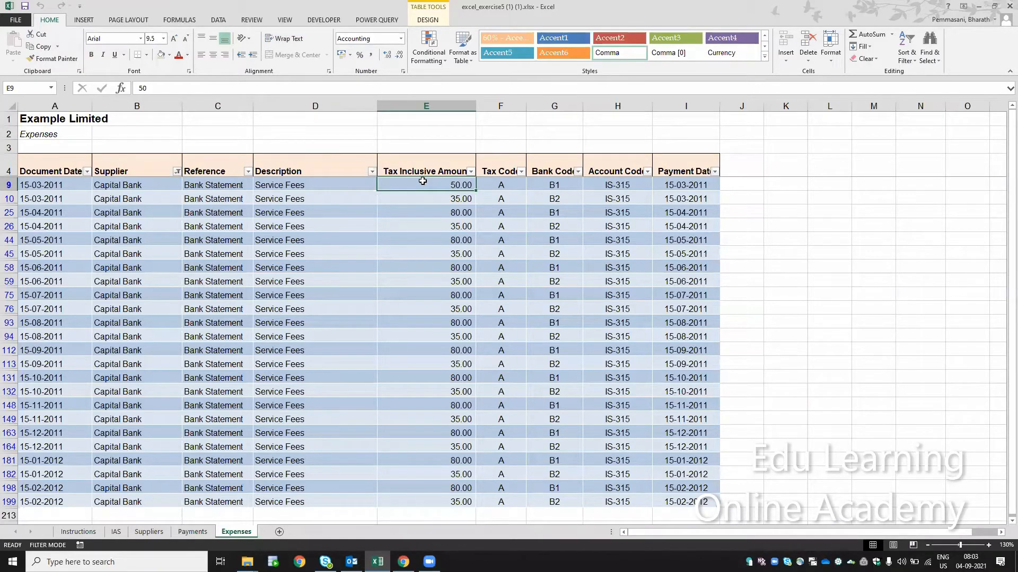
pyautogui.hotkey('ctrl', 'shift', 'Down')
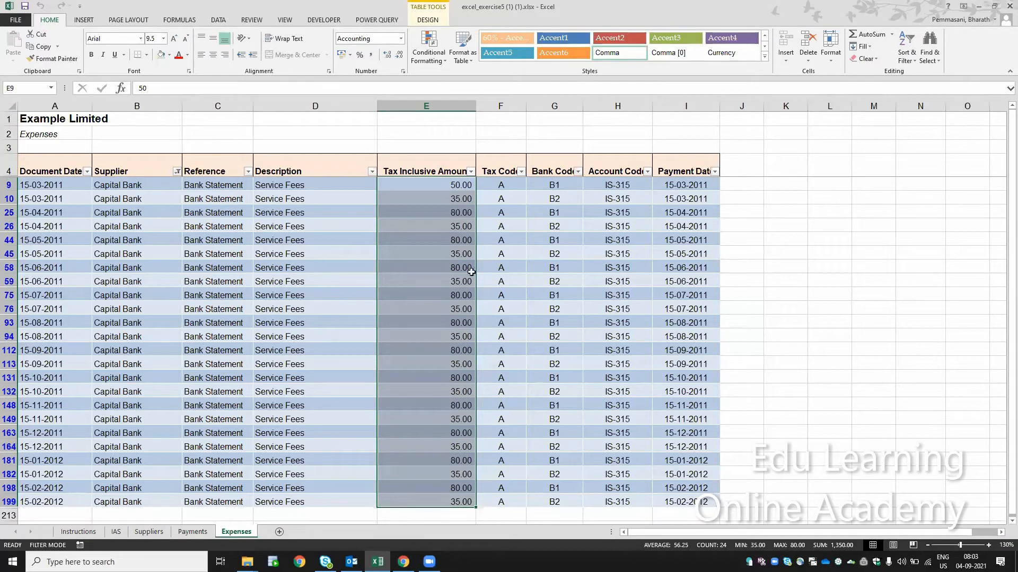
# - Return to the Suppliers pivot table and select the Capital Bank total in B26 for comparison
pyautogui.click(159, 532)
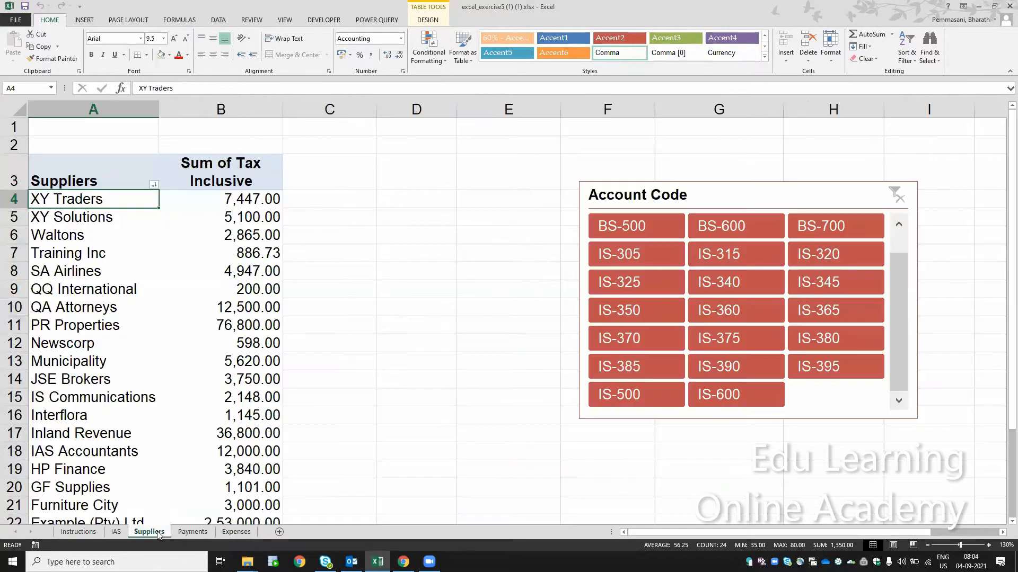
pyautogui.click(239, 198)
pyautogui.hotkey('ctrl', 'Down')
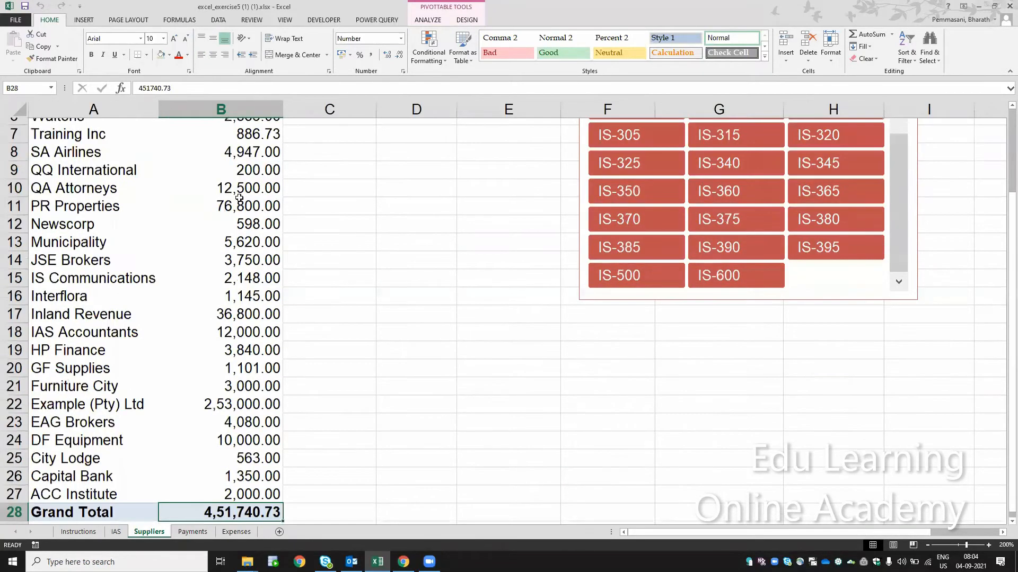
pyautogui.press('Up')
pyautogui.press('Up')
pyautogui.press('Left')
pyautogui.press('Right')
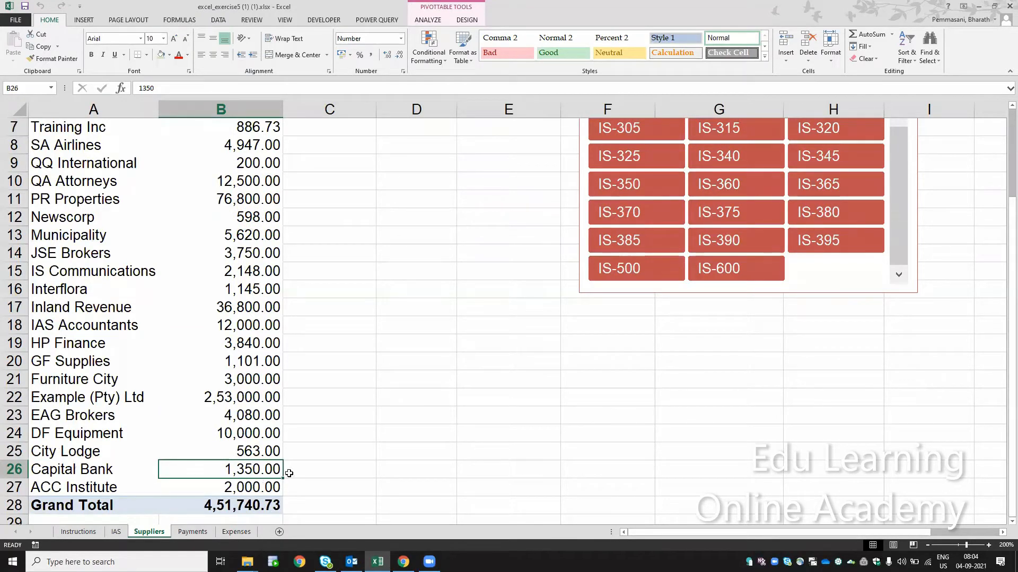
# - Enter 1500 in C26 beside the Capital Bank total and reselect that total
pyautogui.click(315, 470)
pyautogui.write('1500')
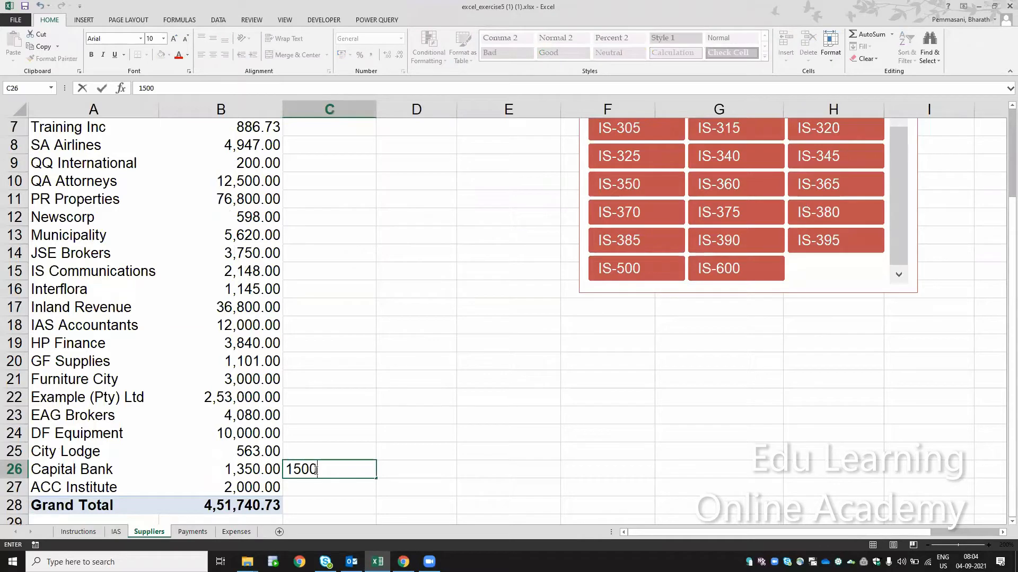
pyautogui.press('Return')
pyautogui.press('Up')
pyautogui.press('Left')
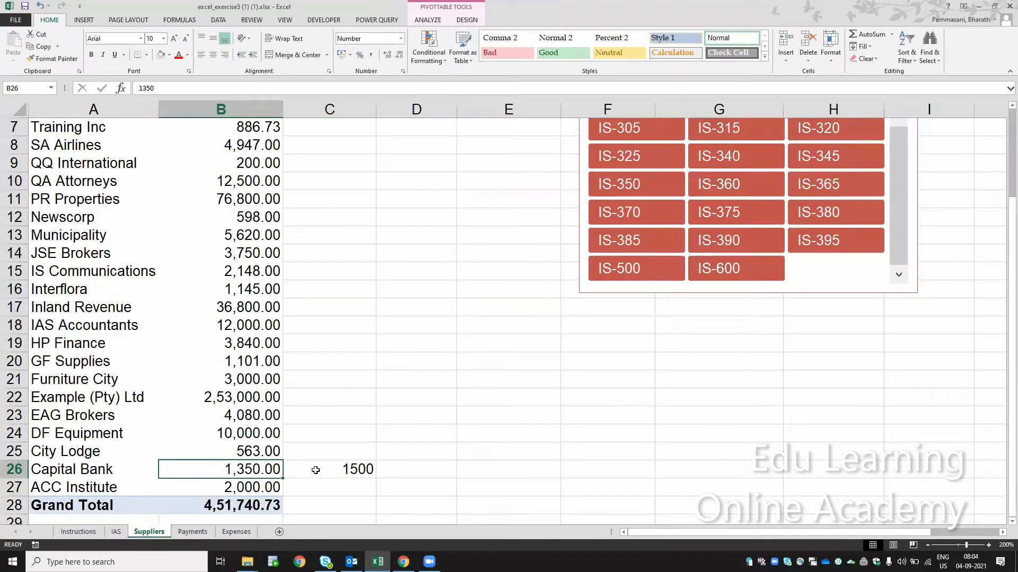
# - Drill down into the Capital Bank total to extract its transactions onto a new sheet and enlarge that sheet to 160%
pyautogui.doubleClick(242, 471)
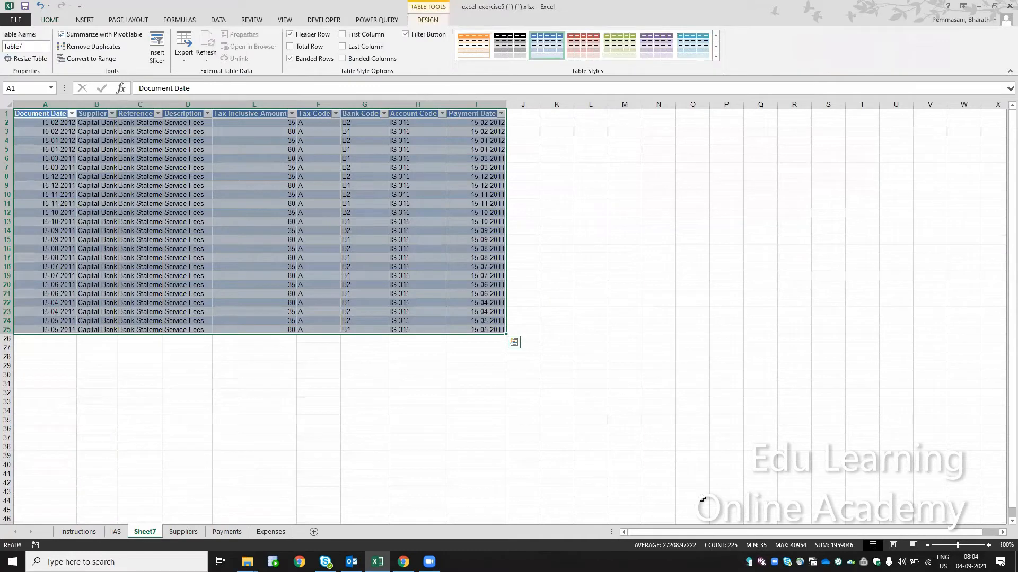
pyautogui.click(988, 545)
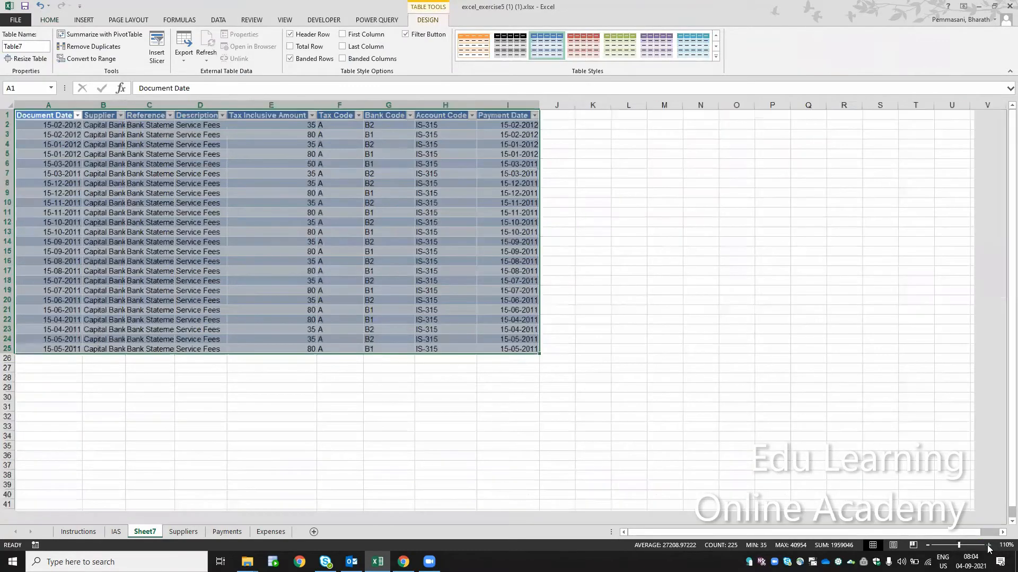
pyautogui.click(988, 545)
pyautogui.click(988, 546)
pyautogui.click(988, 545)
pyautogui.click(988, 545)
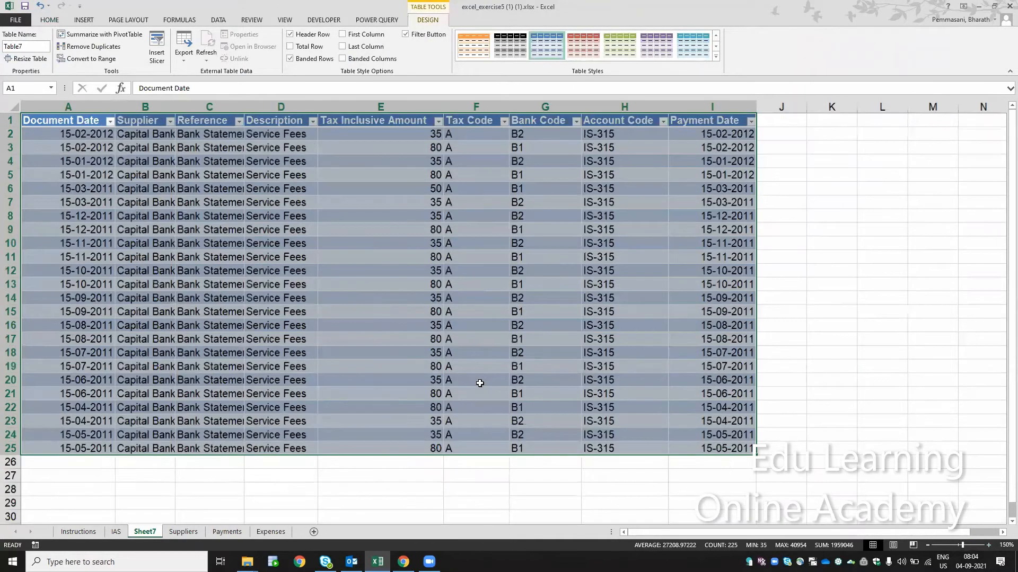
pyautogui.press('Right')
pyautogui.press('Right')
pyautogui.press('Right')
pyautogui.press('Right')
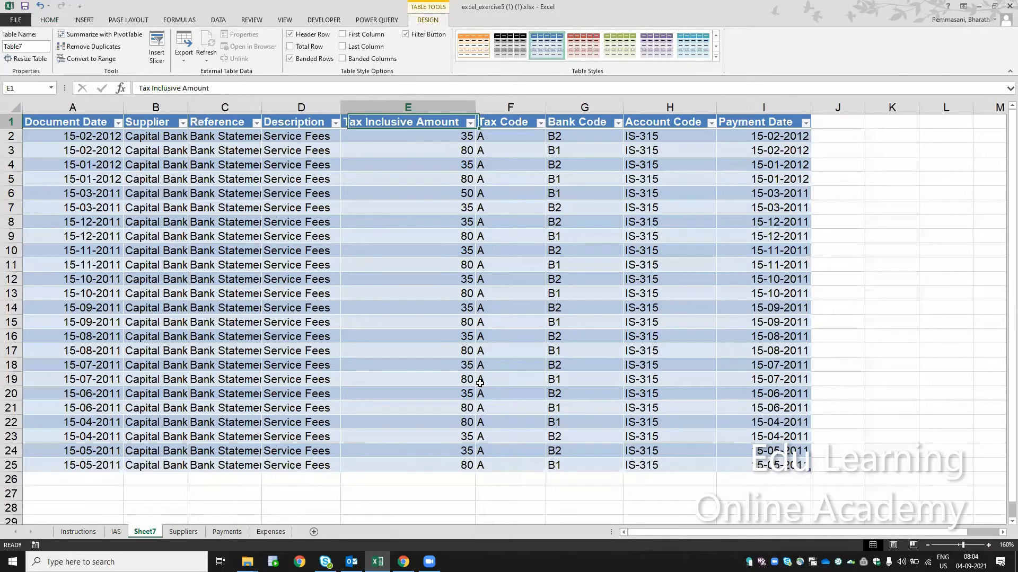
# - Add a row at the end of the extracted table by entering the document date 16-02-2011 in A26
pyautogui.press('Home')
pyautogui.hotkey('ctrl', 'Down')
pyautogui.press('Down')
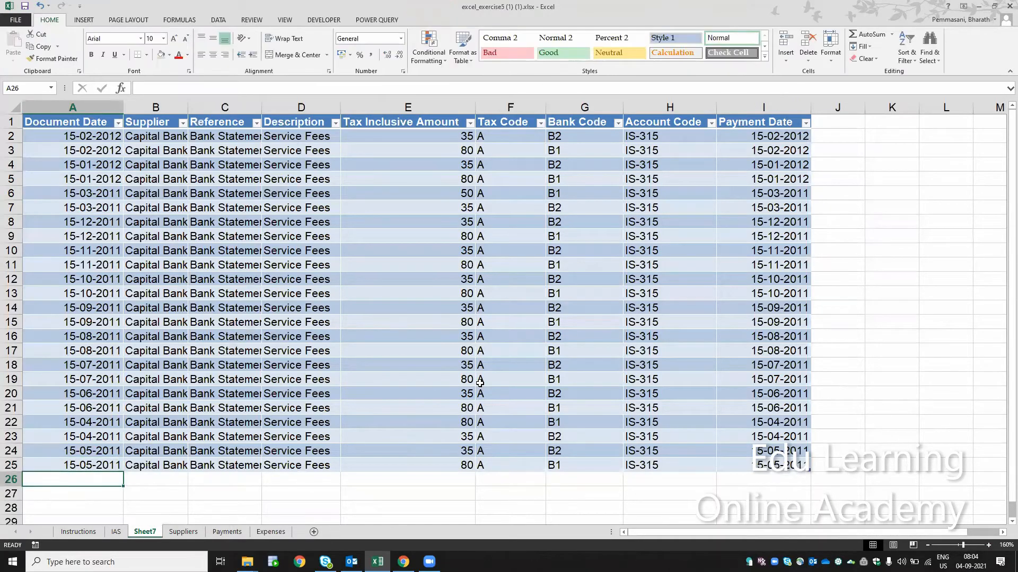
pyautogui.write('16')
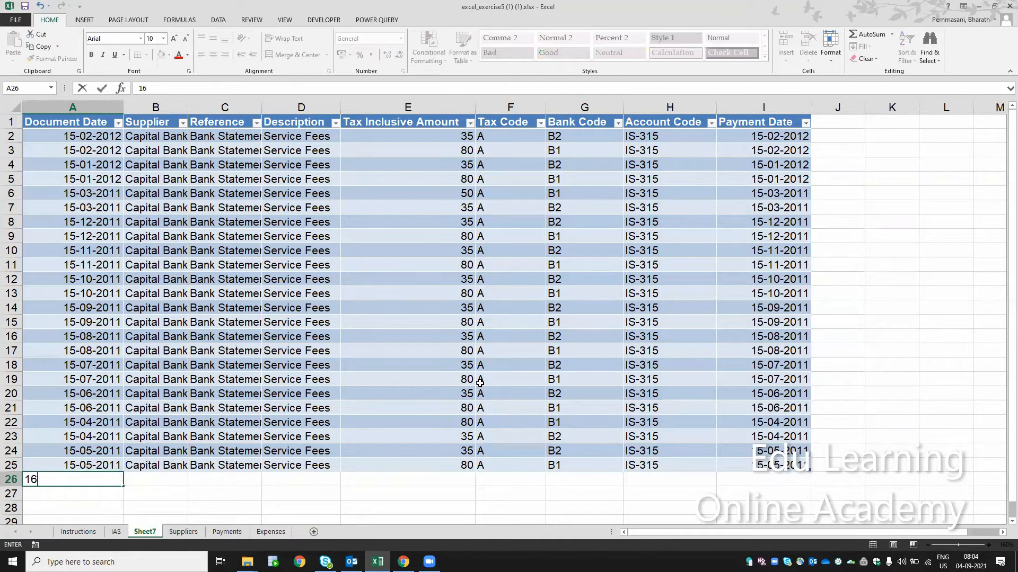
pyautogui.write('-02-2021')
pyautogui.press('BackSpace')
pyautogui.press('BackSpace')
pyautogui.write('11')
pyautogui.hotkey('ctrl', 'Return')
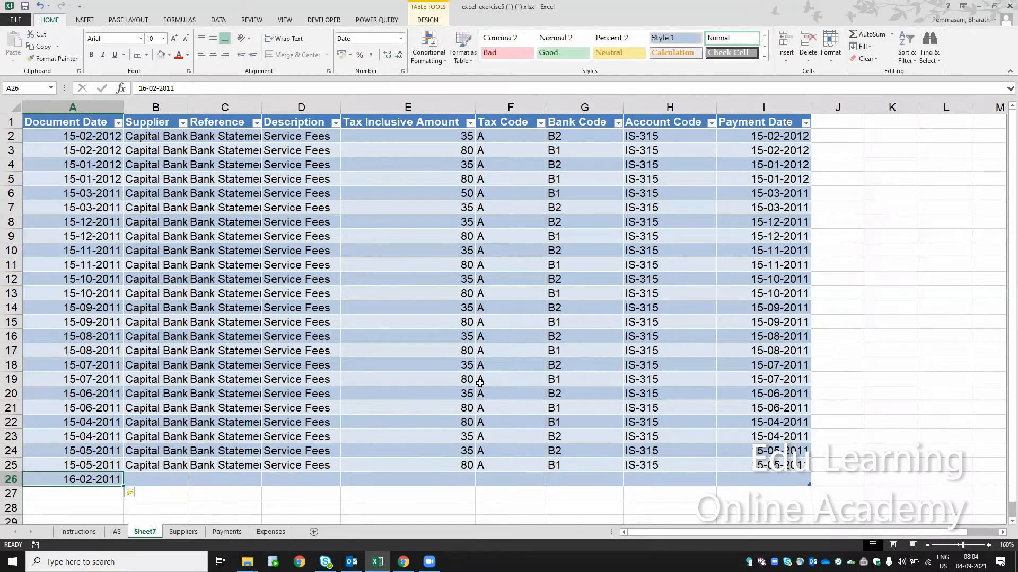
# - Change the document date in A26 to 16-05-2011
pyautogui.press('F2')
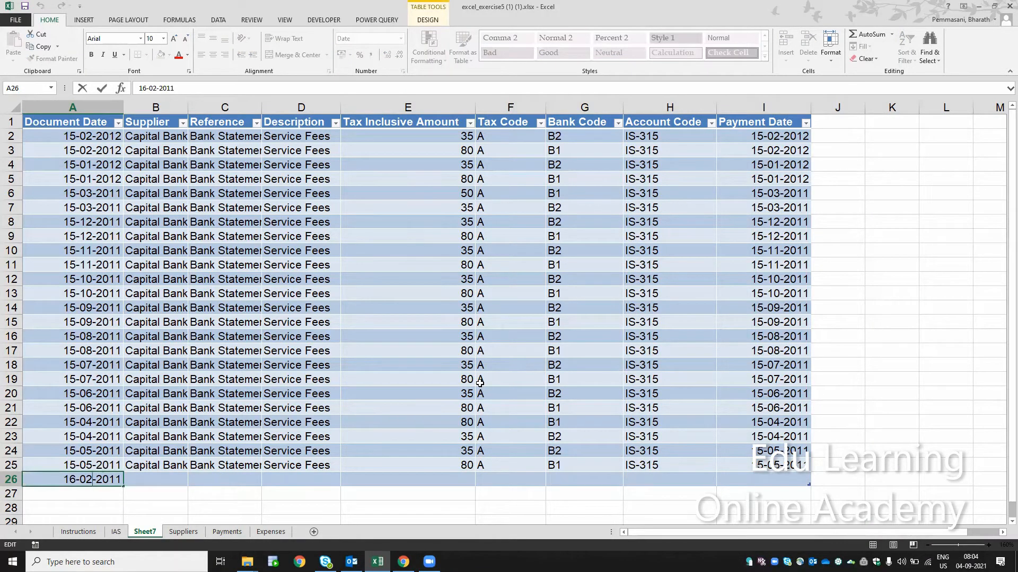
pyautogui.press('BackSpace')
pyautogui.write('5')
pyautogui.press('Return')
pyautogui.press('Up')
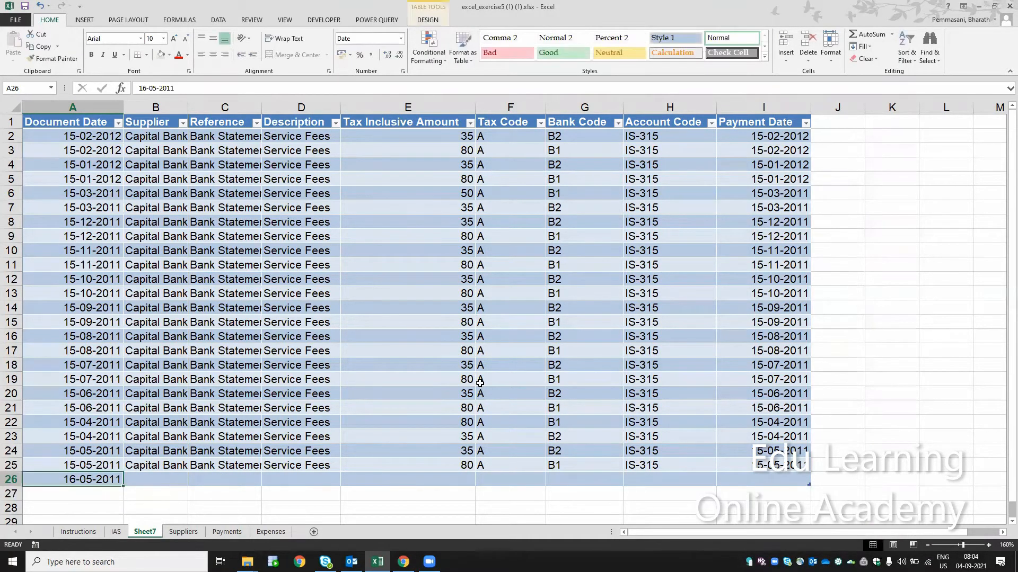
# - Review the existing document dates in A2:A25 against the new date in A26
pyautogui.press('Up')
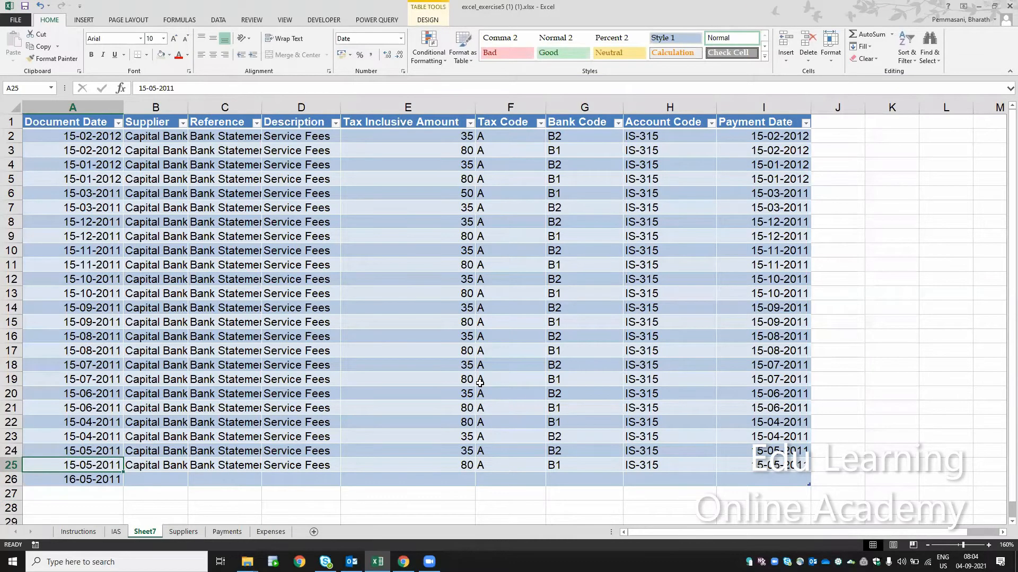
pyautogui.hotkey('ctrl', 'shift', 'Up')
pyautogui.hotkey('shift', 'Down')
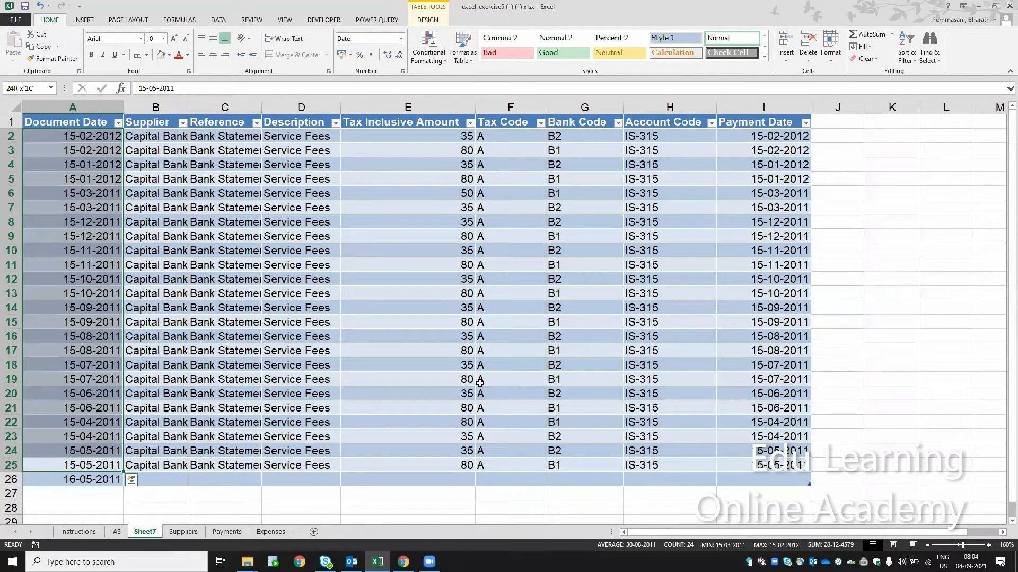
pyautogui.press('Down')
pyautogui.press('F2')
pyautogui.press('Escape')
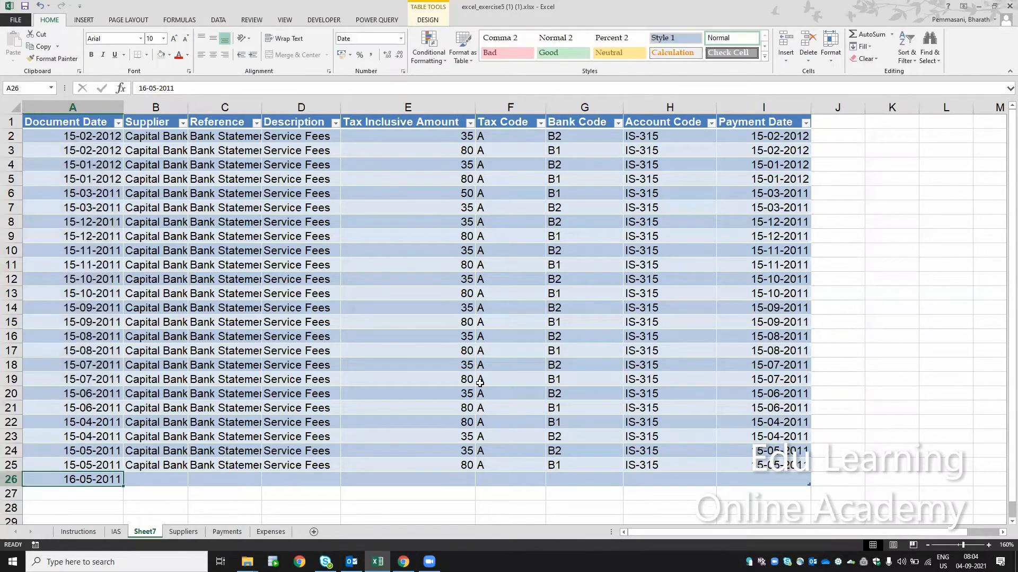
# - Clear the new entry in A26:I26 of the extracted Capital Bank table, dismissing the break reminder
pyautogui.hotkey('shift', 'Right')
pyautogui.hotkey('shift', 'Right')
pyautogui.hotkey('shift', 'Right')
pyautogui.hotkey('shift', 'Right')
pyautogui.hotkey('shift', 'Right')
pyautogui.hotkey('shift', 'Right')
pyautogui.hotkey('shift', 'Right')
pyautogui.hotkey('shift', 'Right')
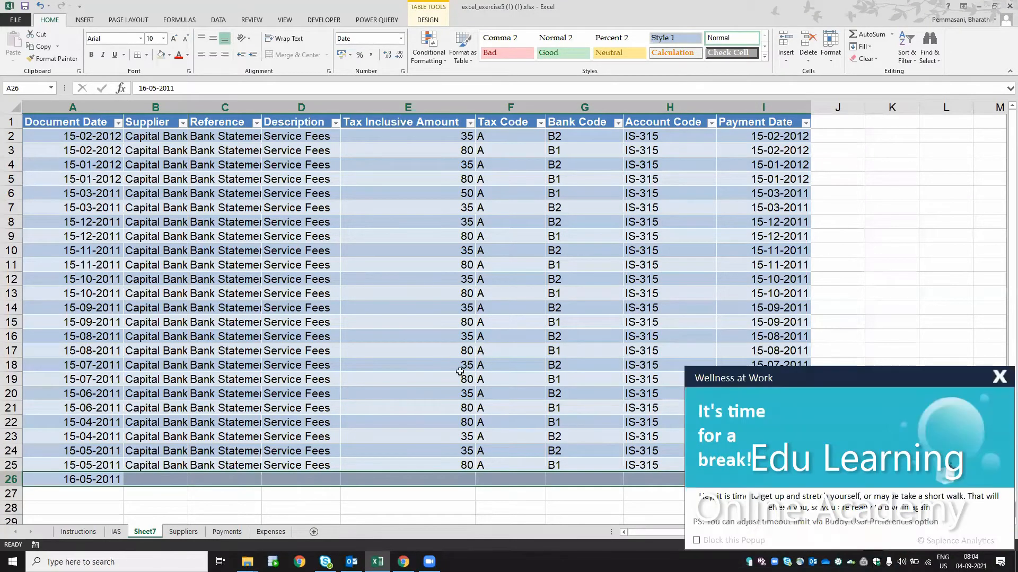
pyautogui.click(672, 394)
pyautogui.click(998, 377)
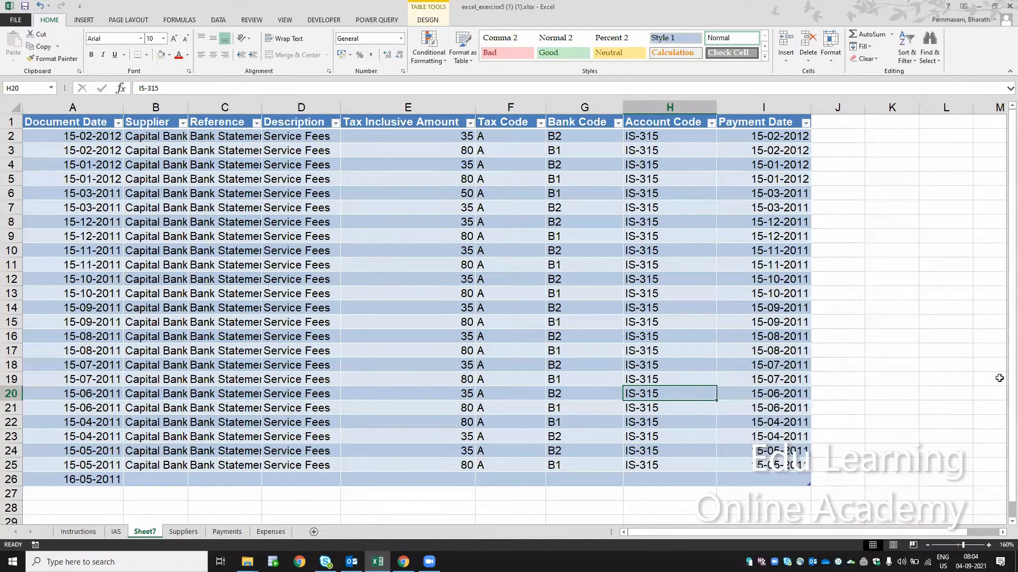
pyautogui.hotkey('ctrl', 'Left')
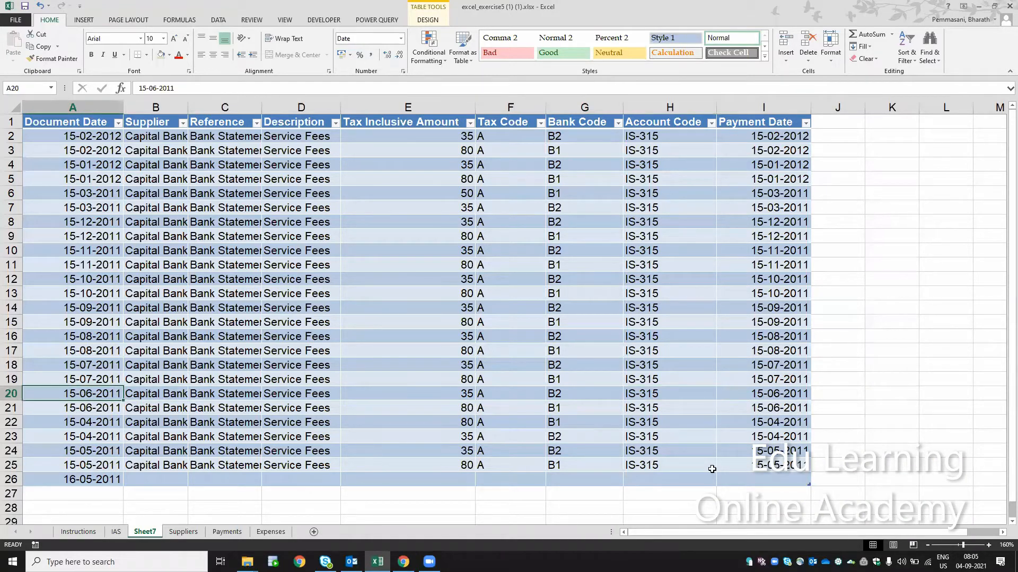
pyautogui.hotkey('ctrl', 'Down')
pyautogui.hotkey('ctrl', 'shift', 'Right')
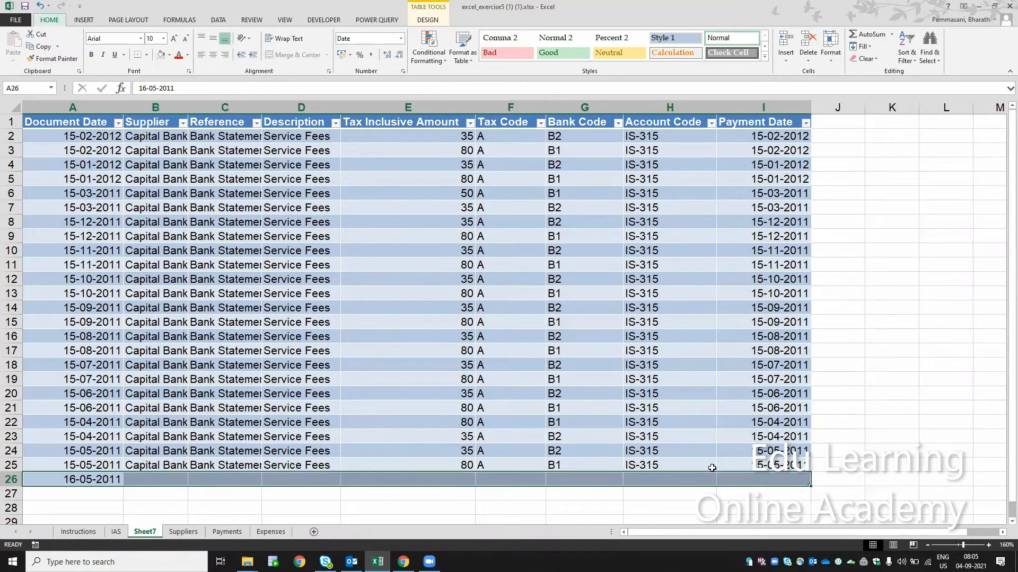
pyautogui.press('e')
pyautogui.press('a')
# - On the Suppliers sheet, enter 1500 in C15 as a comparison figure beside the IS Communications total
pyautogui.click(185, 534)
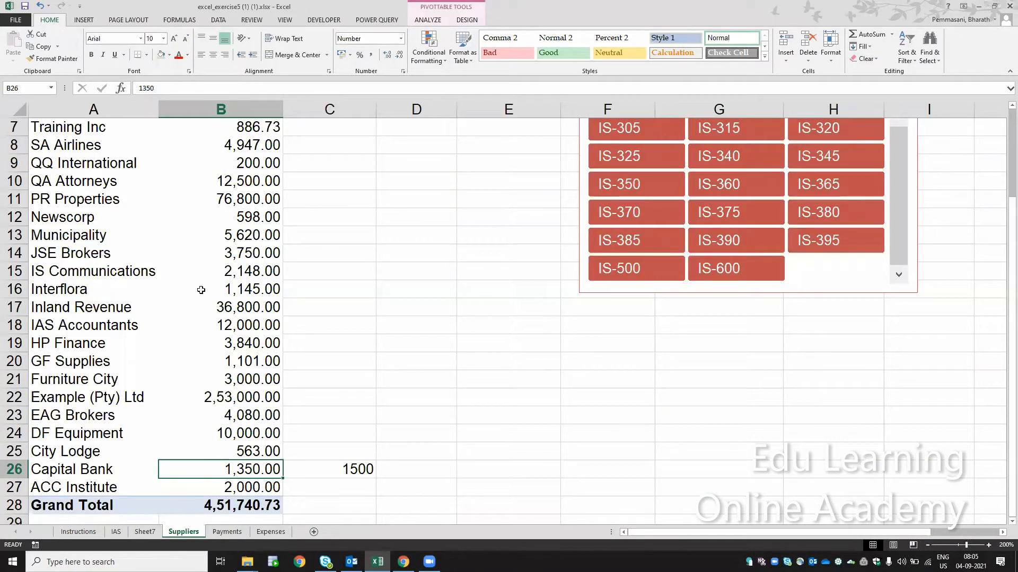
pyautogui.click(270, 270)
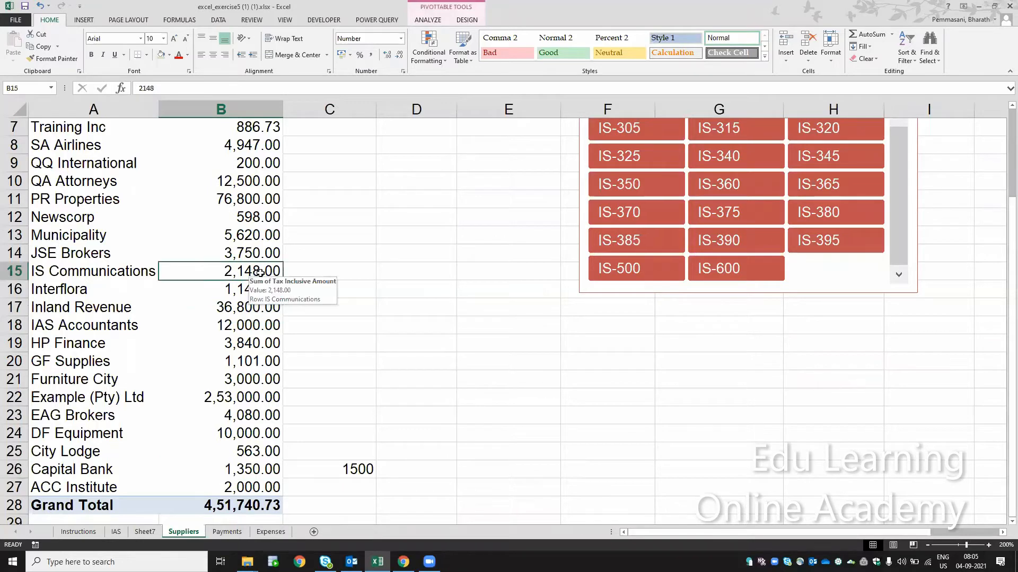
pyautogui.click(313, 276)
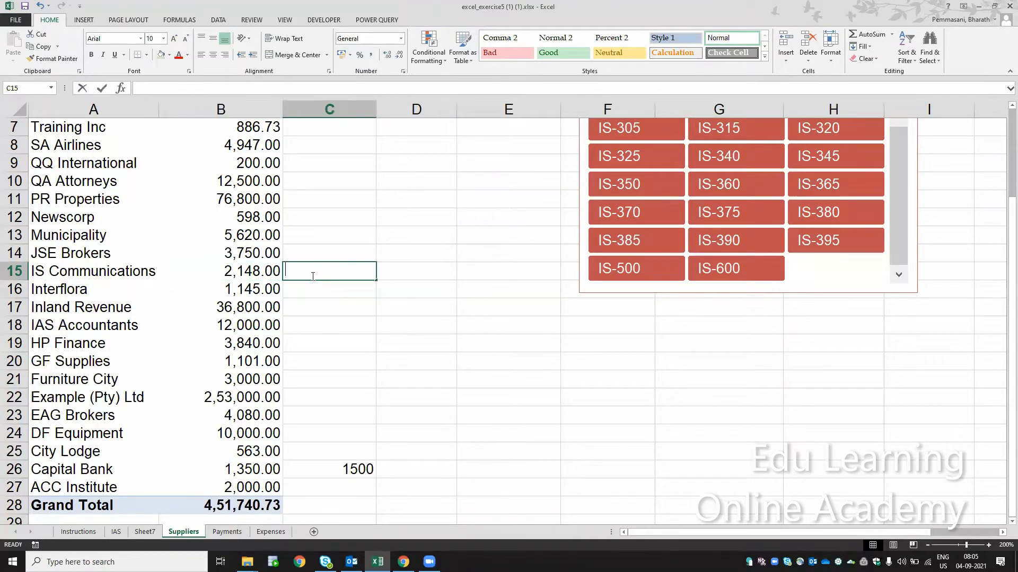
pyautogui.write('1500')
pyautogui.press('Return')
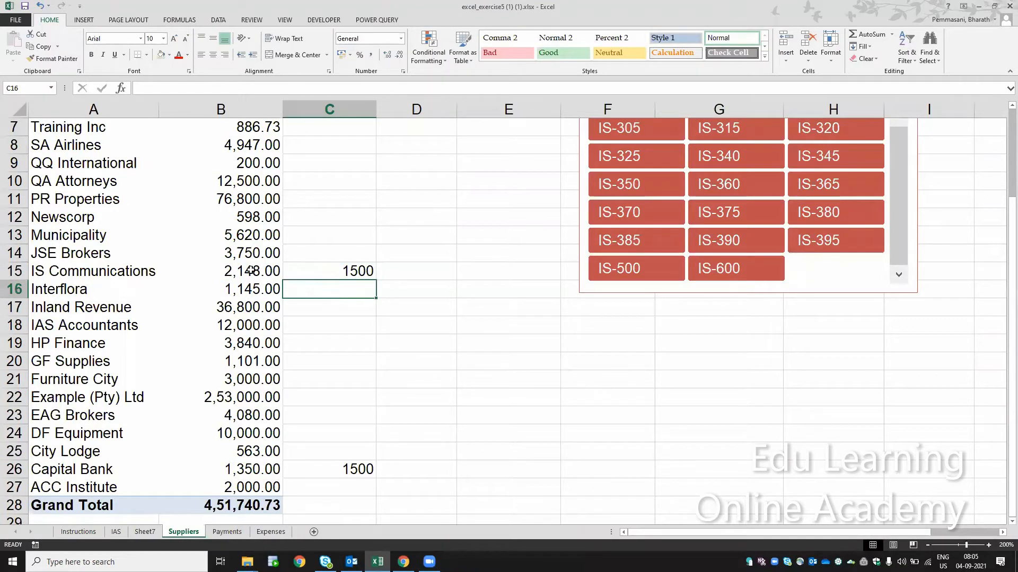
pyautogui.click(250, 271)
pyautogui.click(354, 271)
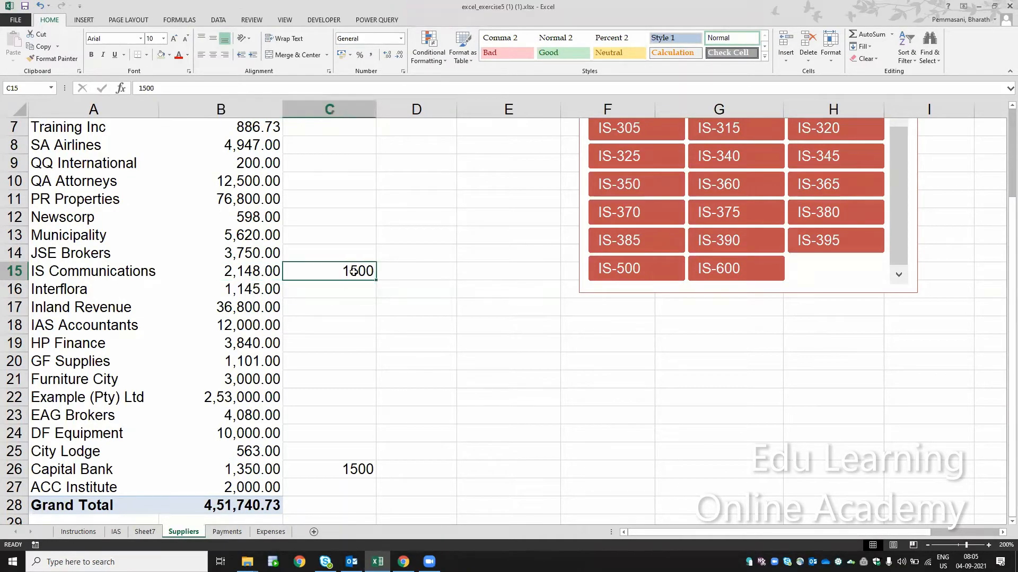
pyautogui.click(247, 271)
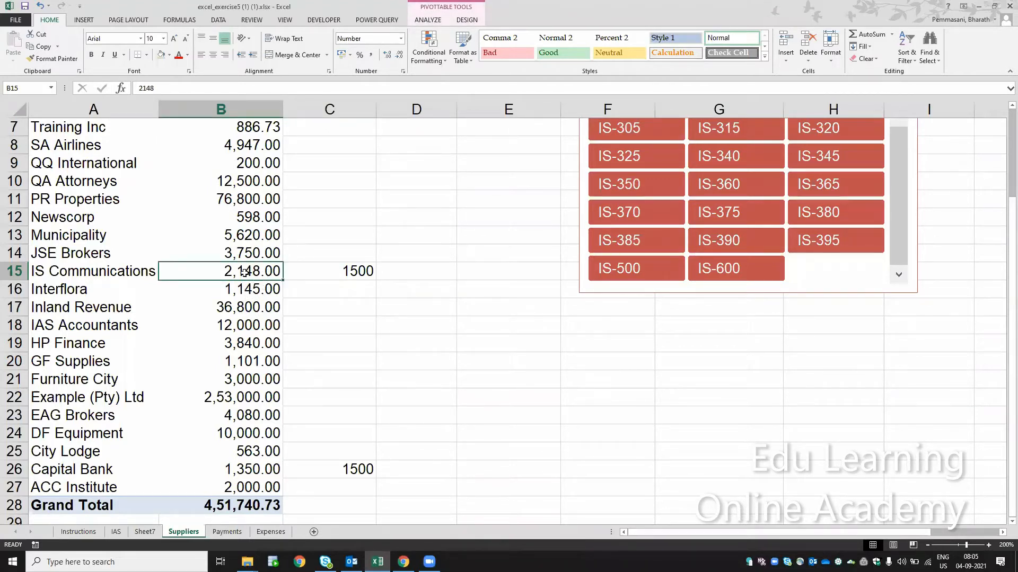
# - Drill down into the IS Communications total, enlarge the extracted sheet to 170%, and widen the Reference column to fit its invoice numbers
pyautogui.doubleClick(244, 272)
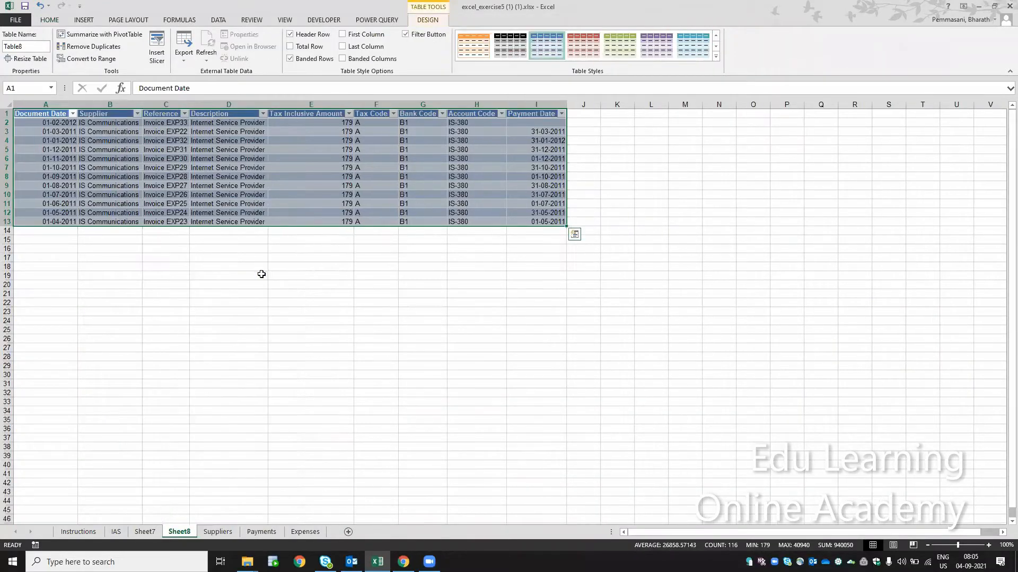
pyautogui.click(989, 545)
pyautogui.click(989, 546)
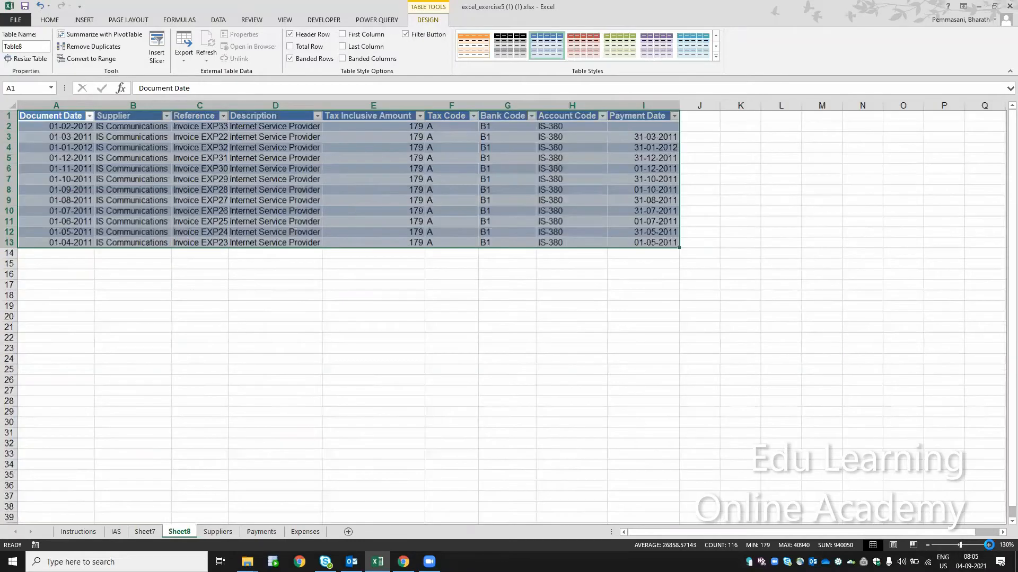
pyautogui.click(989, 545)
pyautogui.click(989, 545)
pyautogui.scroll(2, 453, 195)
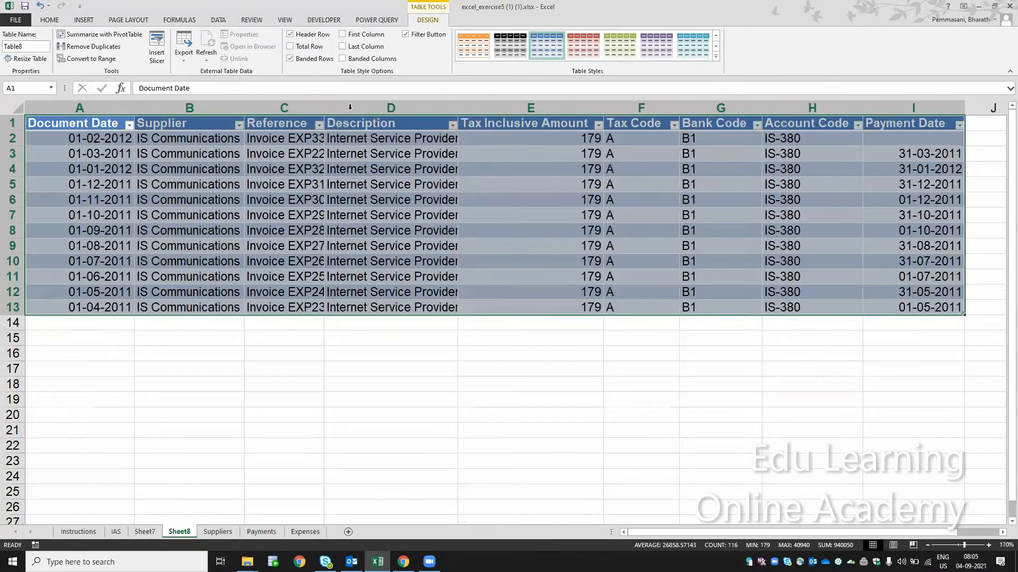
pyautogui.moveTo(324, 108); pyautogui.dragTo(366, 110)
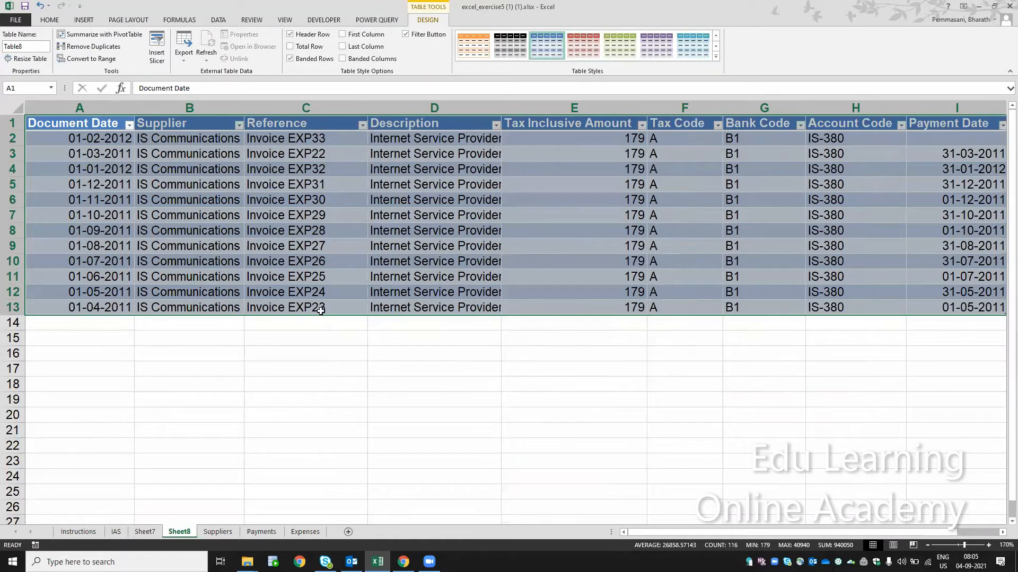
# - Examine the records for Invoice EXP26 to EXP23 and the sum of their Tax Inclusive Amounts in E10:E13
pyautogui.rightClick(317, 289)
pyautogui.press('Escape')
pyautogui.click(313, 266)
pyautogui.moveTo(316, 282); pyautogui.dragTo(318, 308)
pyautogui.hotkey('shift', 'space')
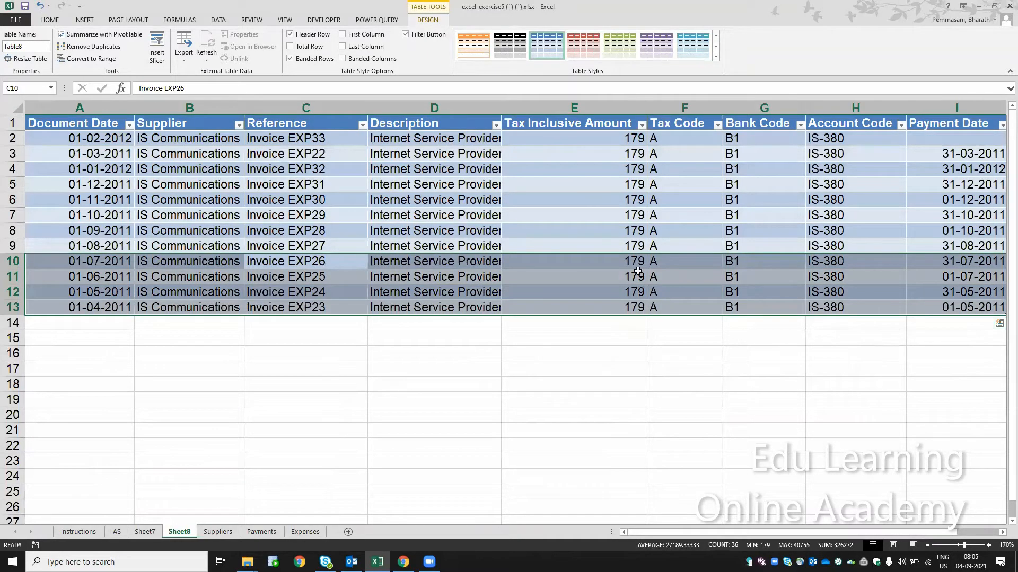
pyautogui.moveTo(638, 265); pyautogui.dragTo(641, 306)
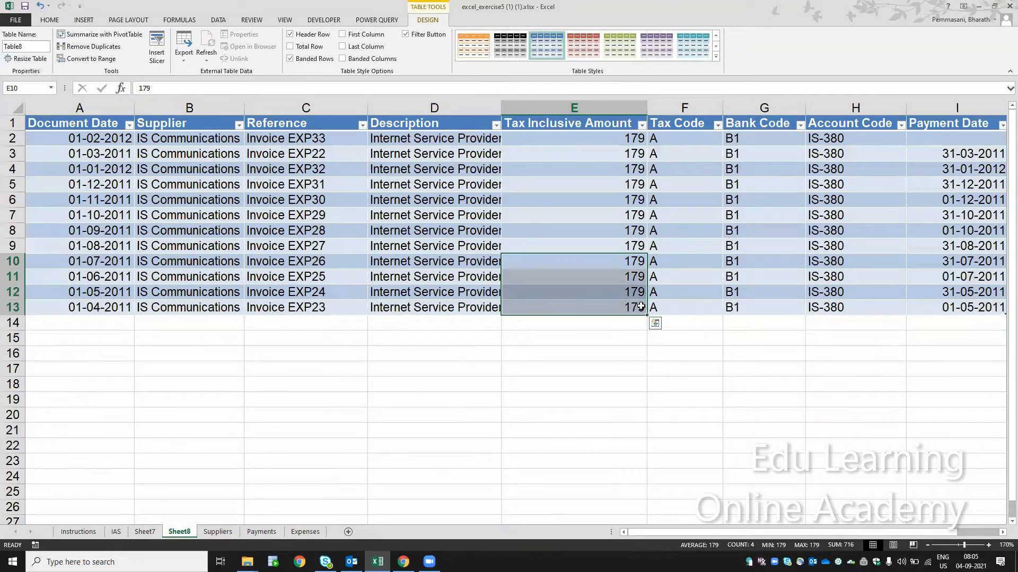
pyautogui.click(430, 335)
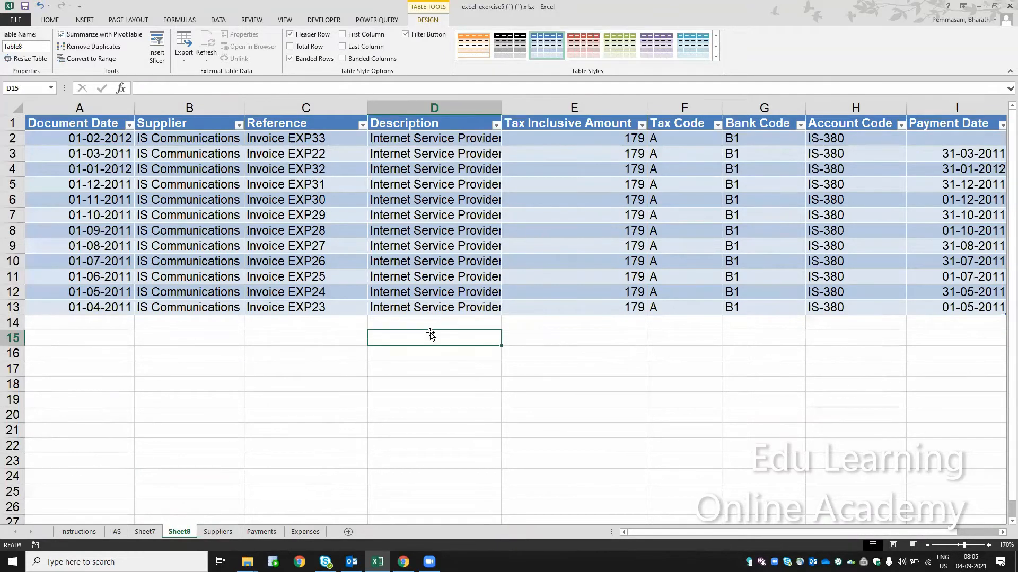
# - Delete the extracted IS Communications sheet and clear the comparison figures from C12:C28 on the Suppliers sheet
pyautogui.hotkey('alt', 'e')
pyautogui.press('l')
pyautogui.press('Return')
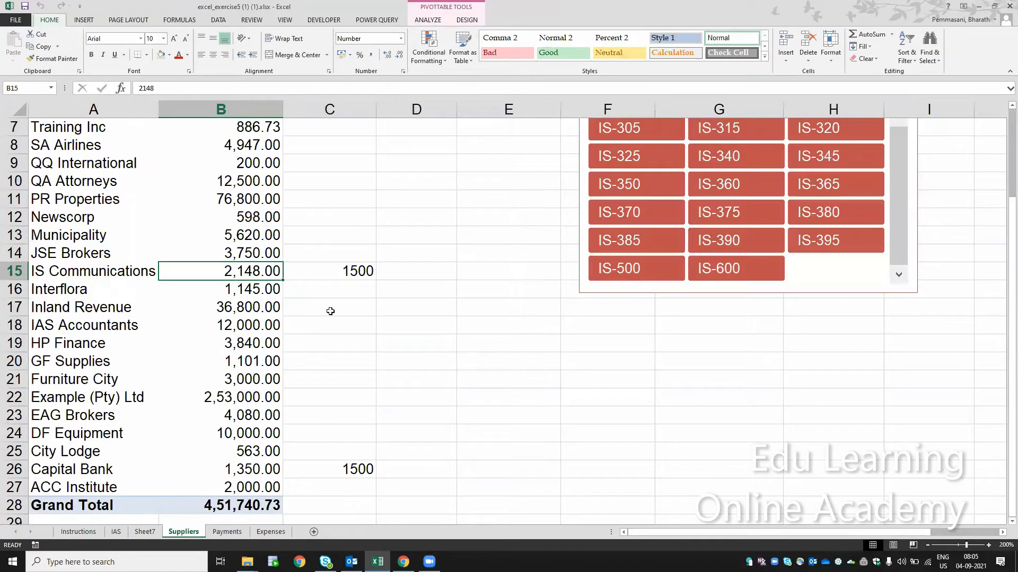
pyautogui.moveTo(339, 220); pyautogui.dragTo(353, 504)
pyautogui.press('Delete')
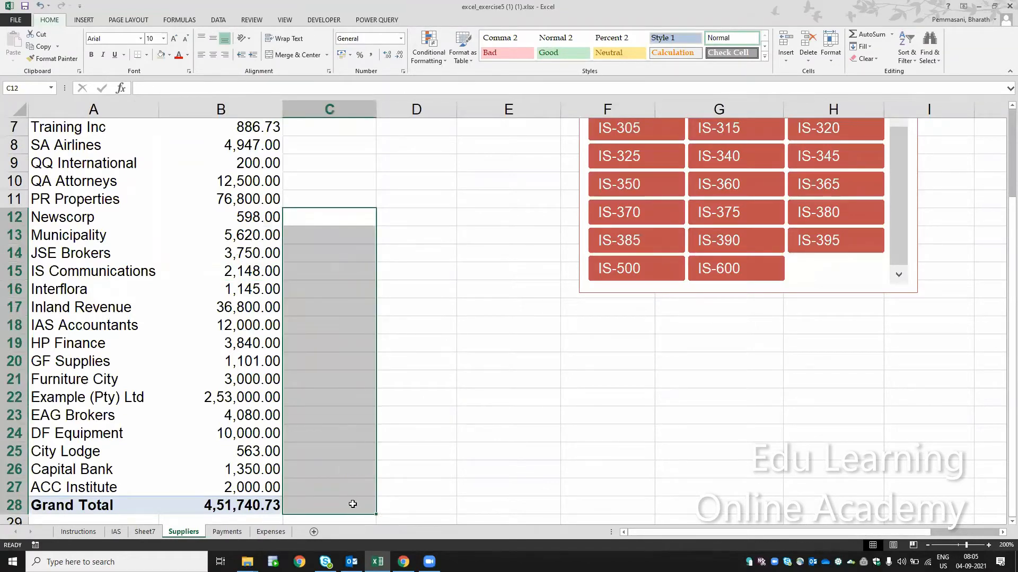
# - Drill down into the IS Communications total once more and delete the sheet this produces
pyautogui.click(242, 272)
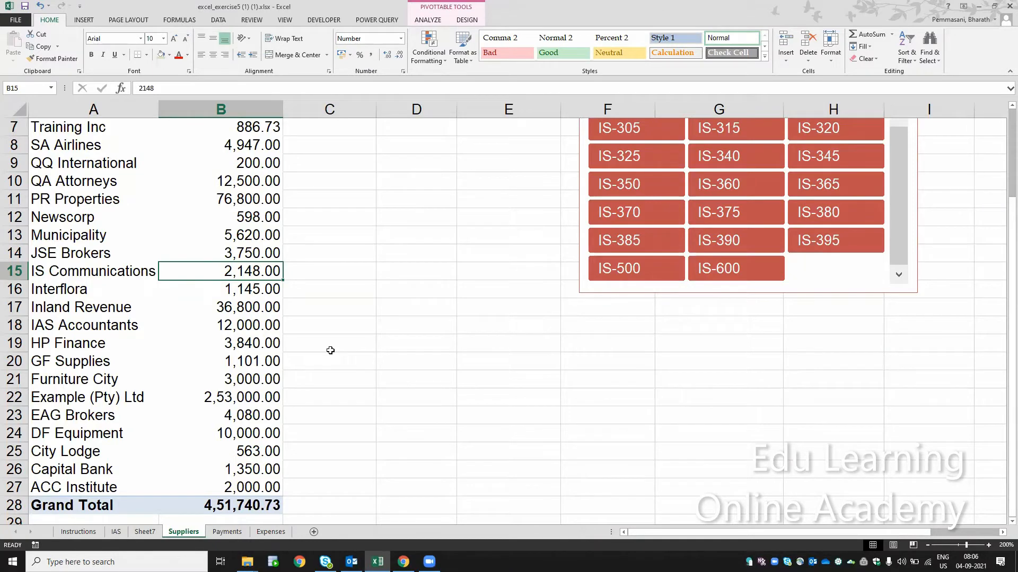
pyautogui.doubleClick(237, 269)
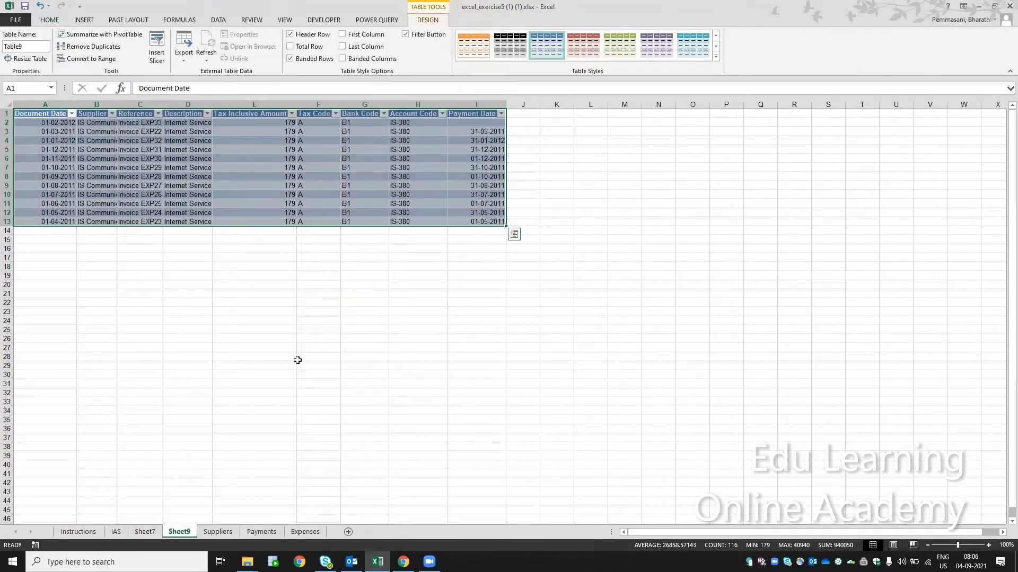
pyautogui.hotkey('alt', 'e')
pyautogui.press('l')
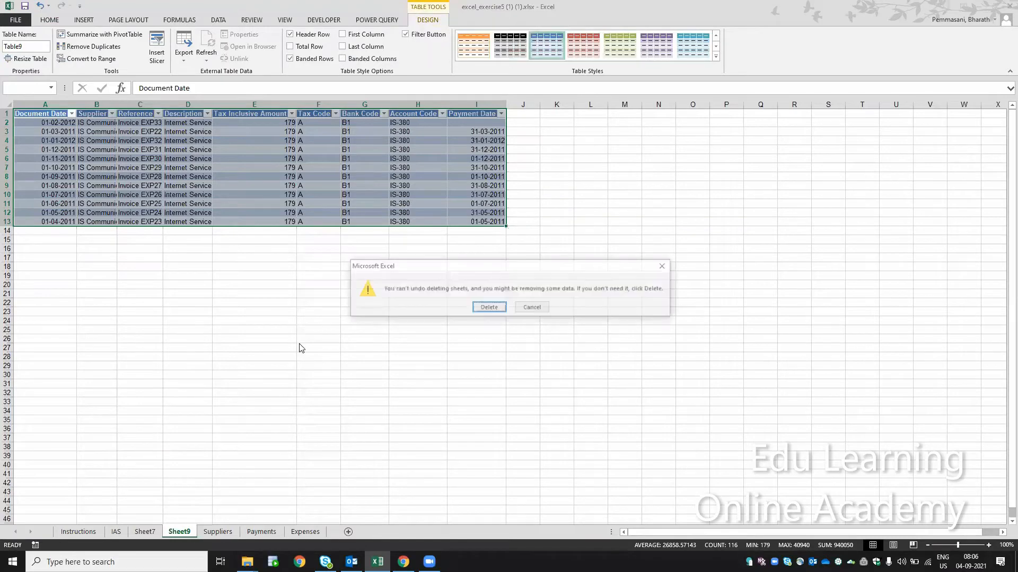
pyautogui.press('Return')
# - Delete Sheet7, which holds the extracted Capital Bank transactions
pyautogui.hotkey('ctrl', 'pageup')
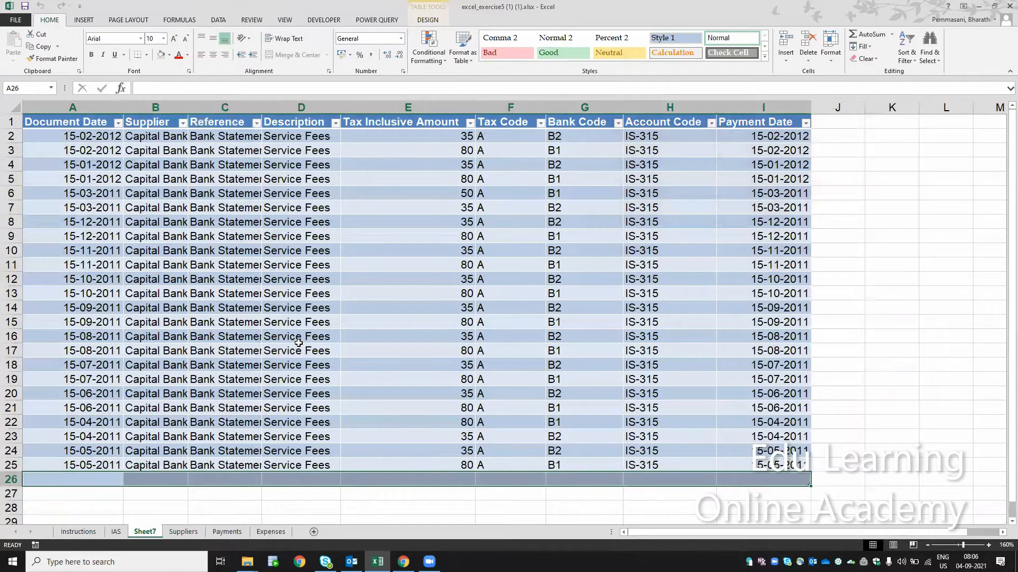
pyautogui.hotkey('alt', 'e')
pyautogui.press('l')
pyautogui.press('Return')
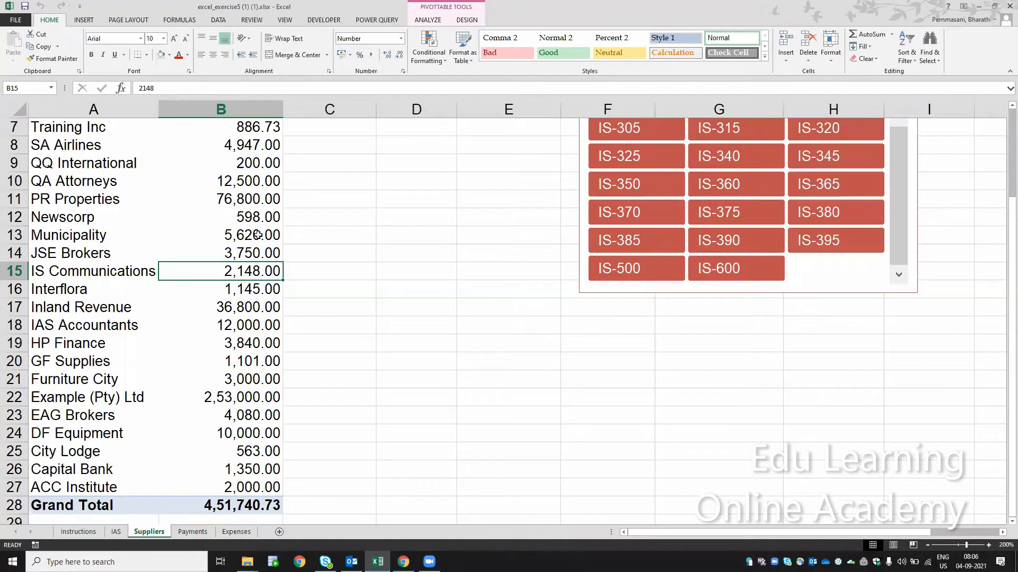
# - Return to the beginning of the supplier pivot table and select the XY Solutions total in B5
pyautogui.click(257, 235)
pyautogui.hotkey('ctrl', 'Up')
pyautogui.press('Down')
pyautogui.press('Down')
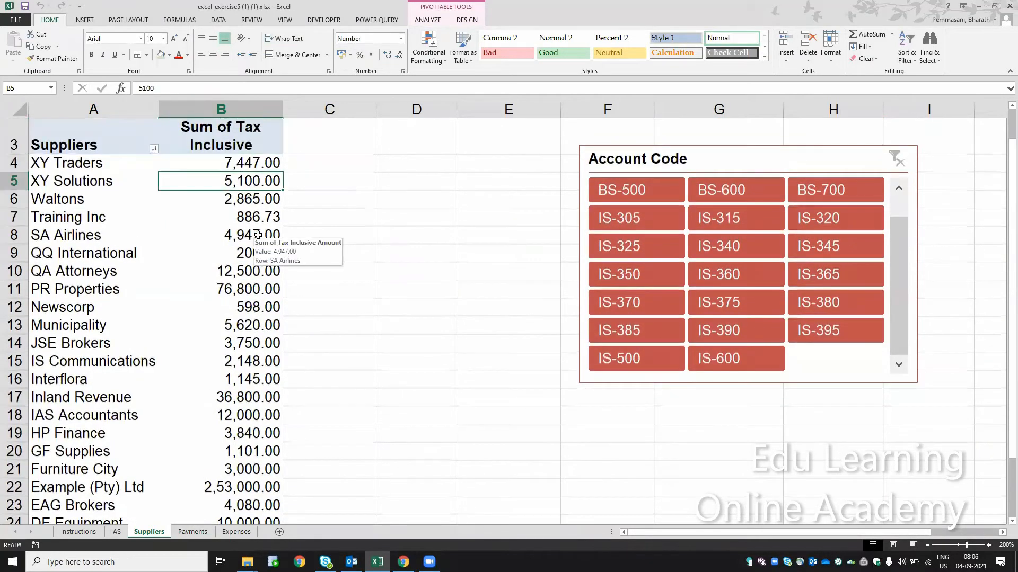
pyautogui.click(358, 70)
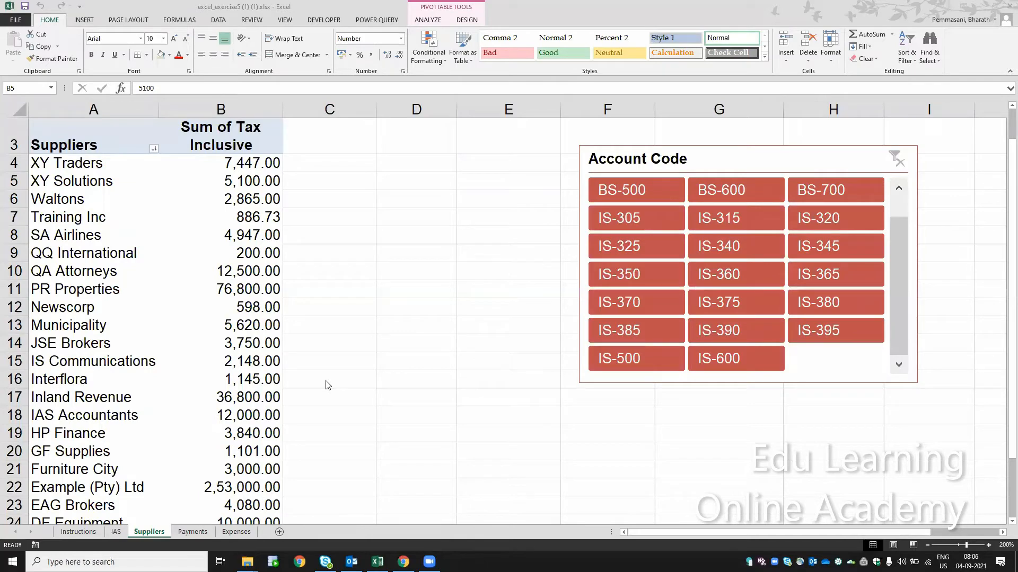
# - Review the exercise tasks on the Instructions sheet, including the payment date filter, slicer formatting and Pivot Style Medium 20 tasks
pyautogui.click(91, 532)
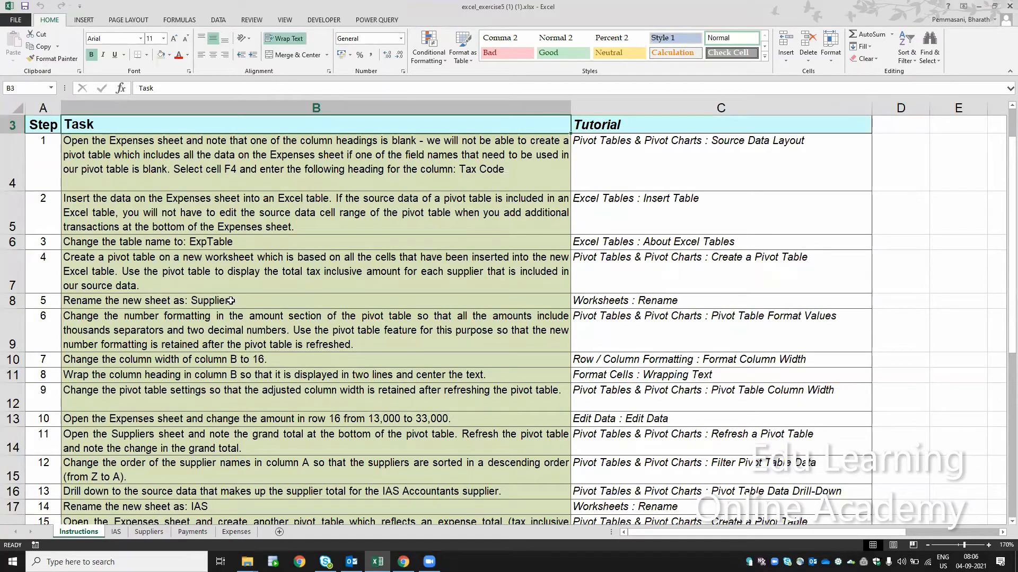
pyautogui.click(230, 301)
pyautogui.hotkey('ctrl', 'Down')
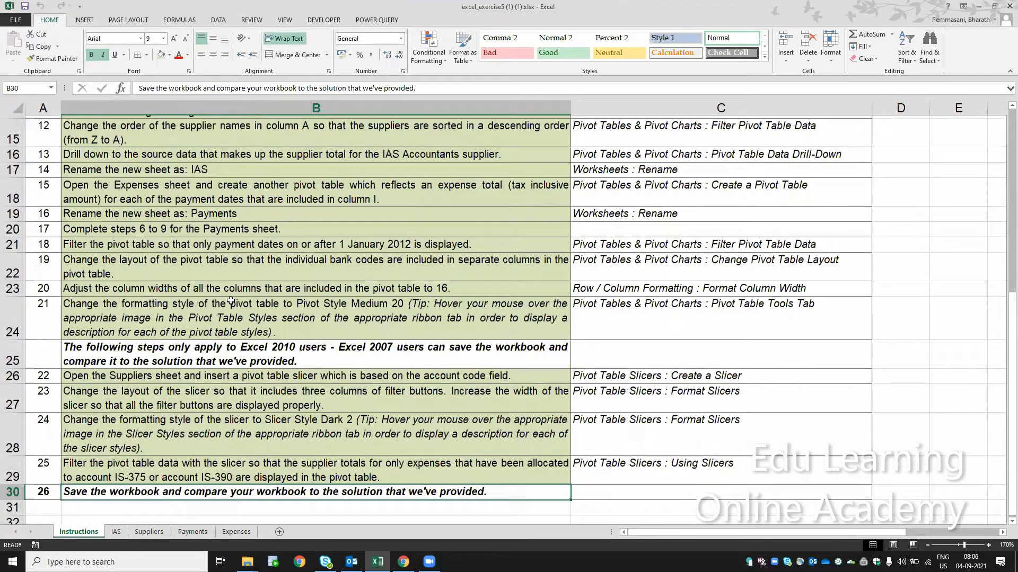
pyautogui.press('Up')
pyautogui.press('Up')
pyautogui.press('Up')
pyautogui.press('Up')
pyautogui.press('Up')
pyautogui.press('Up')
pyautogui.press('Up')
pyautogui.press('Up')
pyautogui.press('Up')
pyautogui.press('Up')
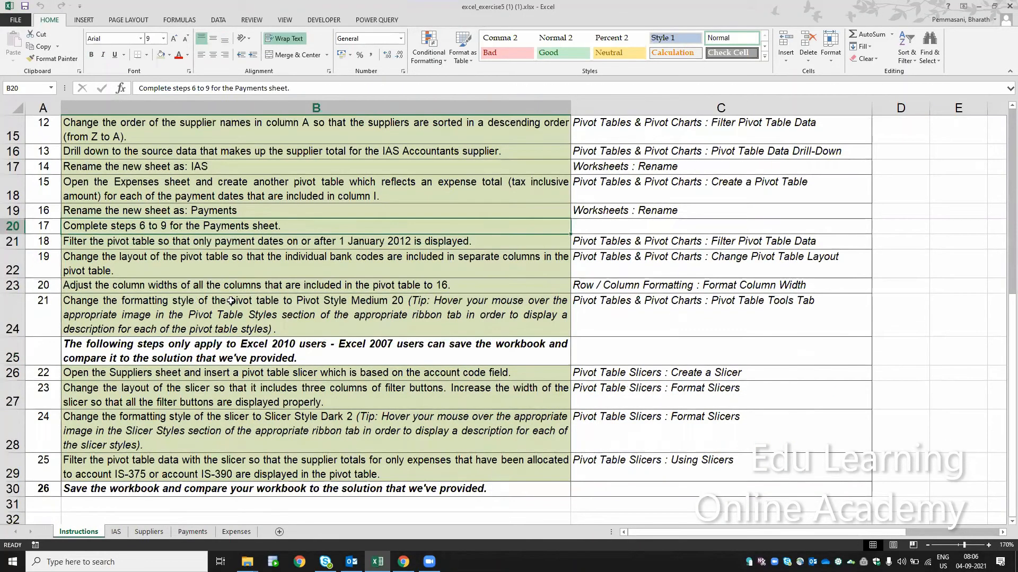
pyautogui.press('Down')
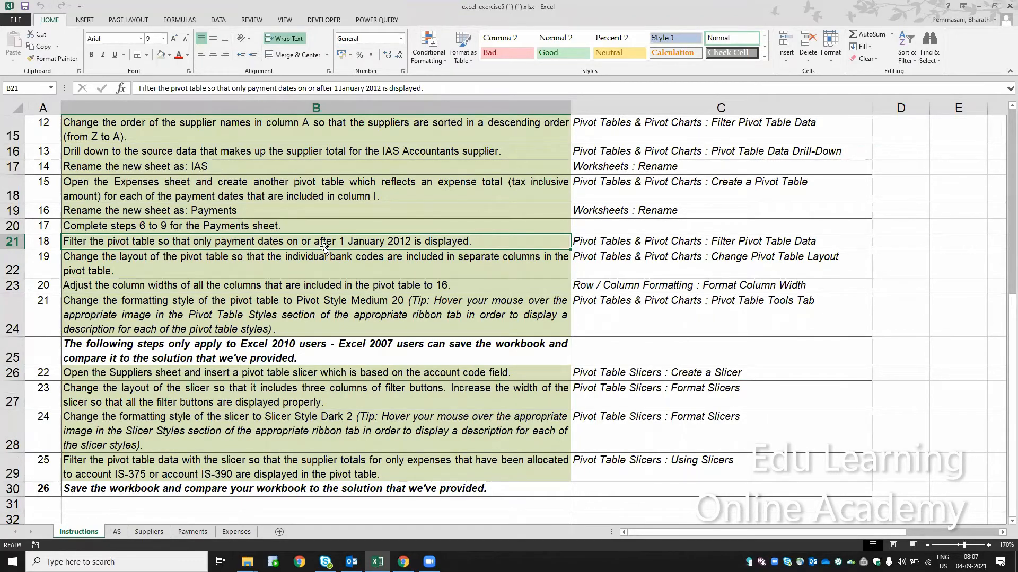
pyautogui.press('Down')
pyautogui.press('Down')
pyautogui.press('Down')
pyautogui.press('Down')
pyautogui.press('Down')
pyautogui.press('Down')
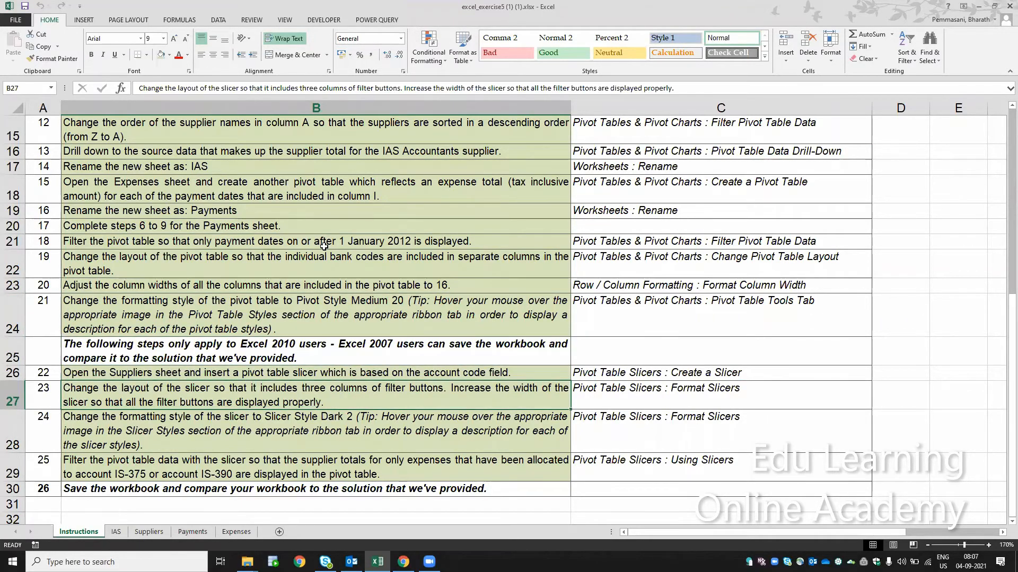
pyautogui.press('Down')
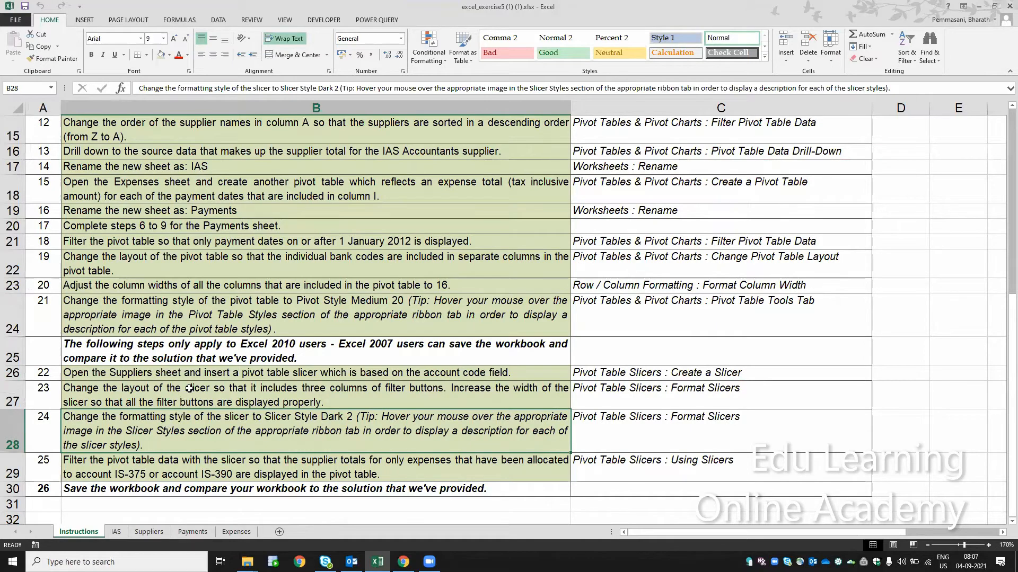
pyautogui.click(163, 316)
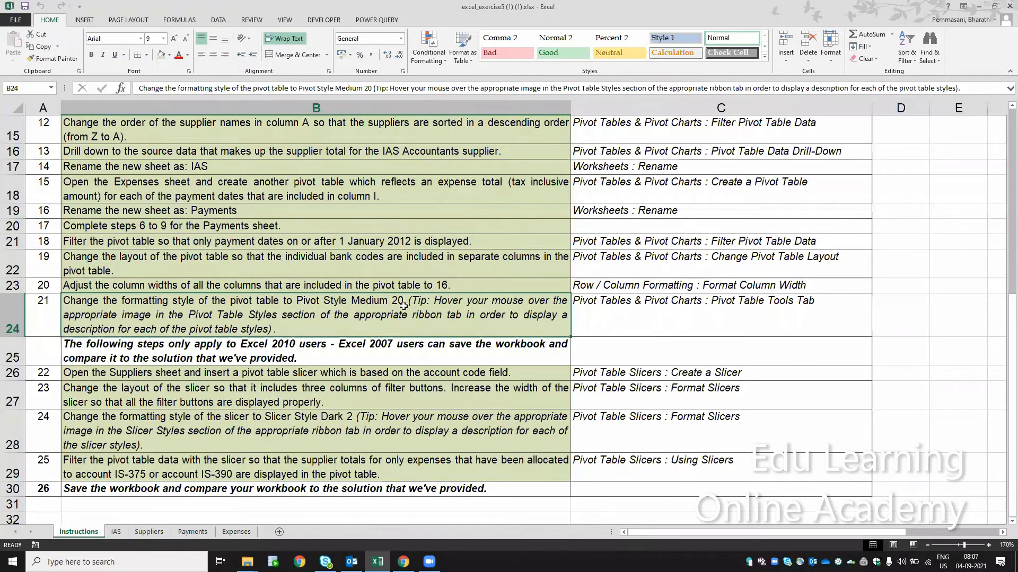
# - View the Suppliers sheet and the pivot table of payment dates and bank codes on the Payments sheet
pyautogui.click(157, 534)
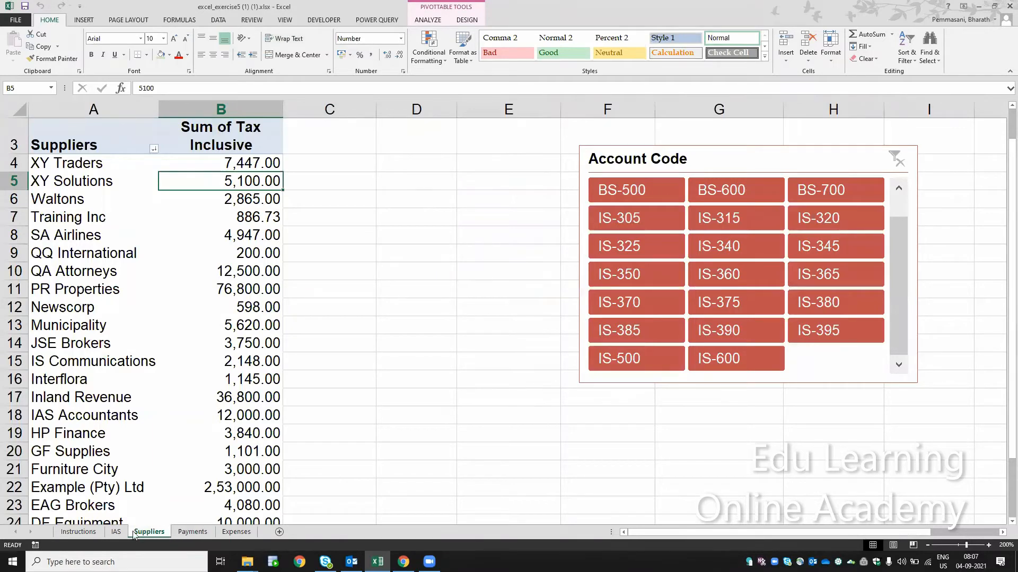
pyautogui.click(192, 533)
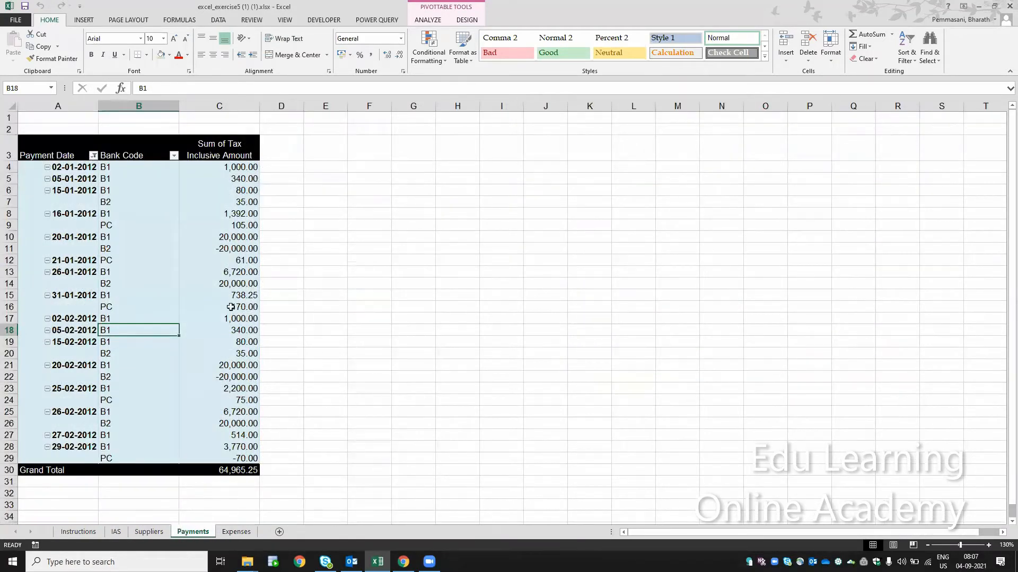
# - Replace the Payments pivot table's formatting with the first plain style in the Light group
pyautogui.click(233, 284)
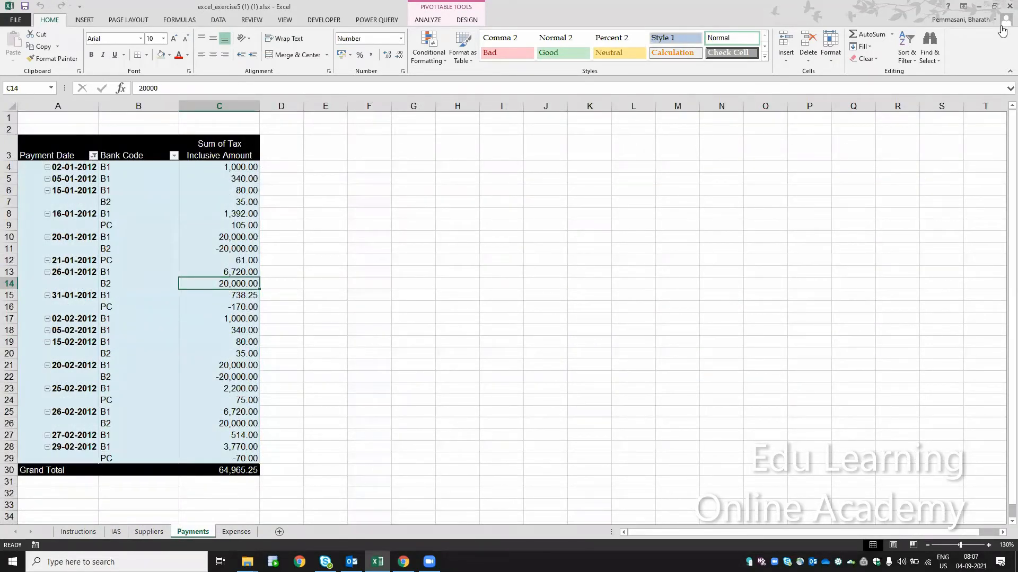
pyautogui.click(989, 545)
pyautogui.click(988, 546)
pyautogui.click(988, 546)
pyautogui.click(989, 546)
pyautogui.click(988, 545)
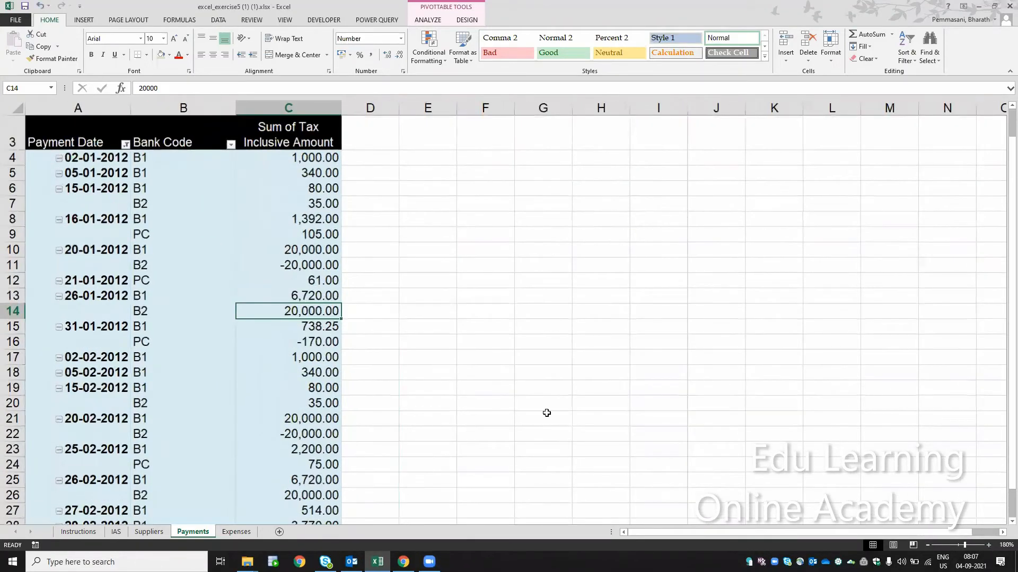
pyautogui.hotkey('ctrl', 'Up')
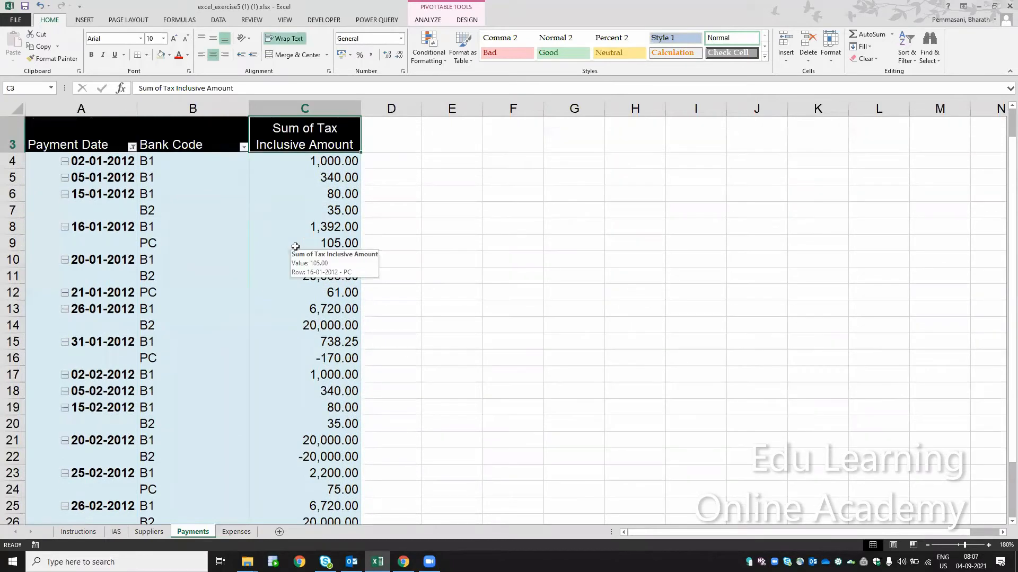
pyautogui.click(472, 56)
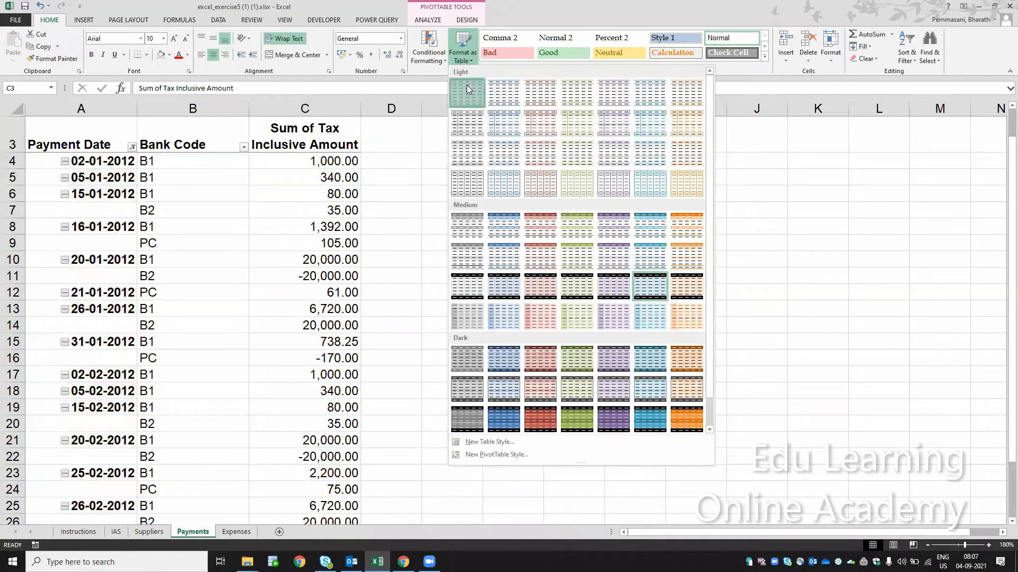
pyautogui.click(466, 88)
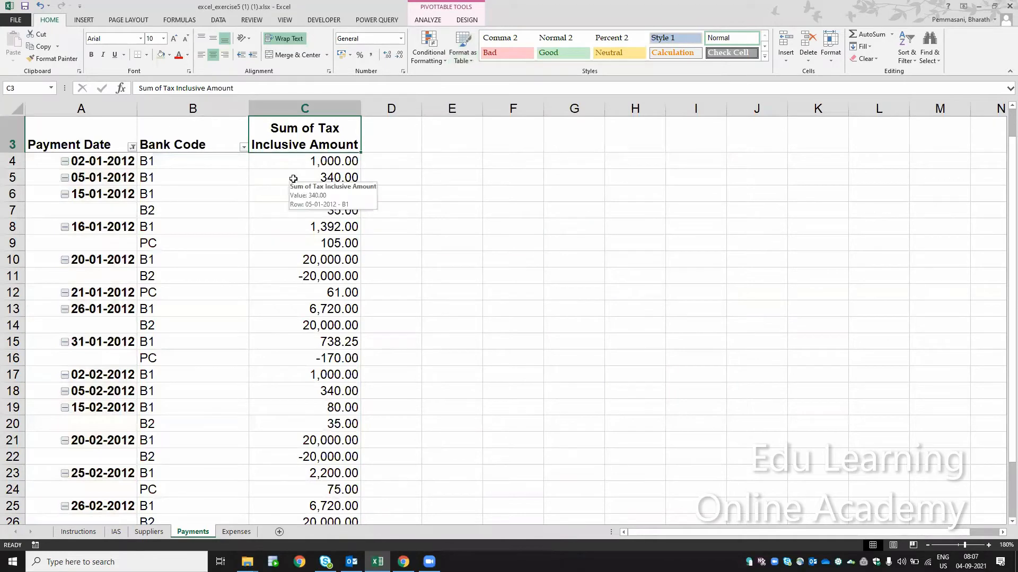
# - Apply Pivot Style Medium 20, with a black header and light blue body, to the Payments pivot table
pyautogui.press('Up')
pyautogui.press('Up')
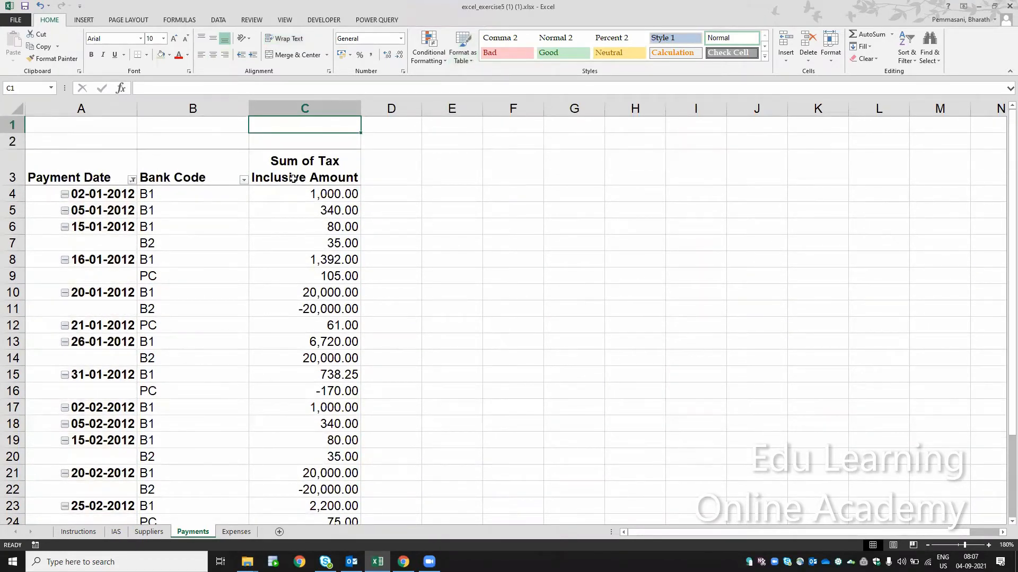
pyautogui.click(292, 178)
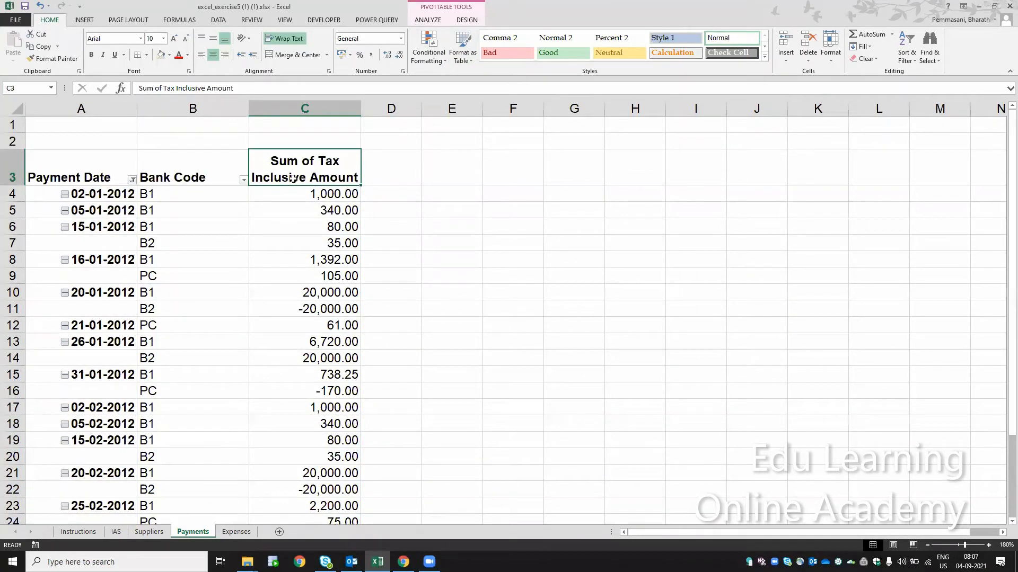
pyautogui.click(465, 59)
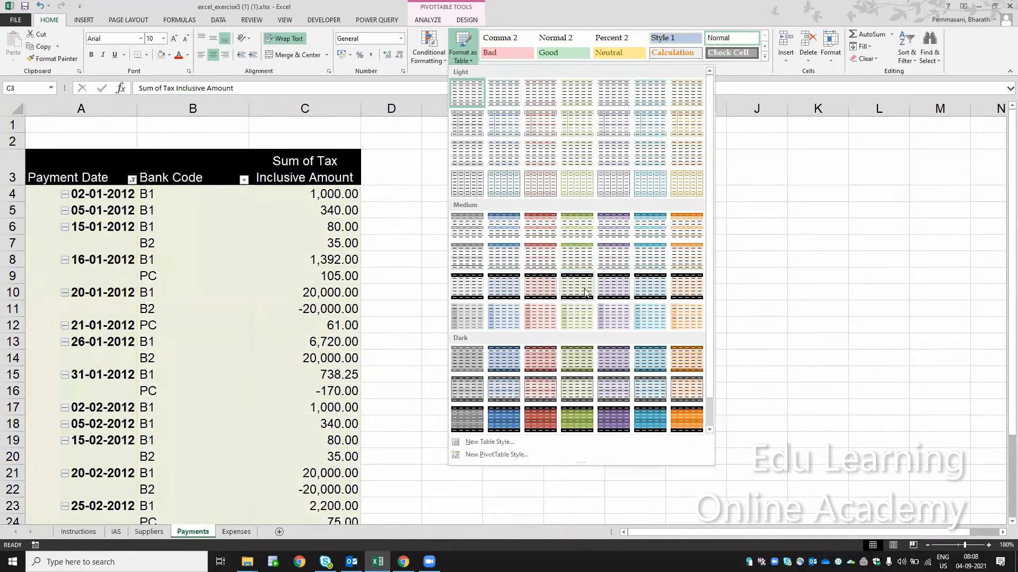
pyautogui.click(653, 295)
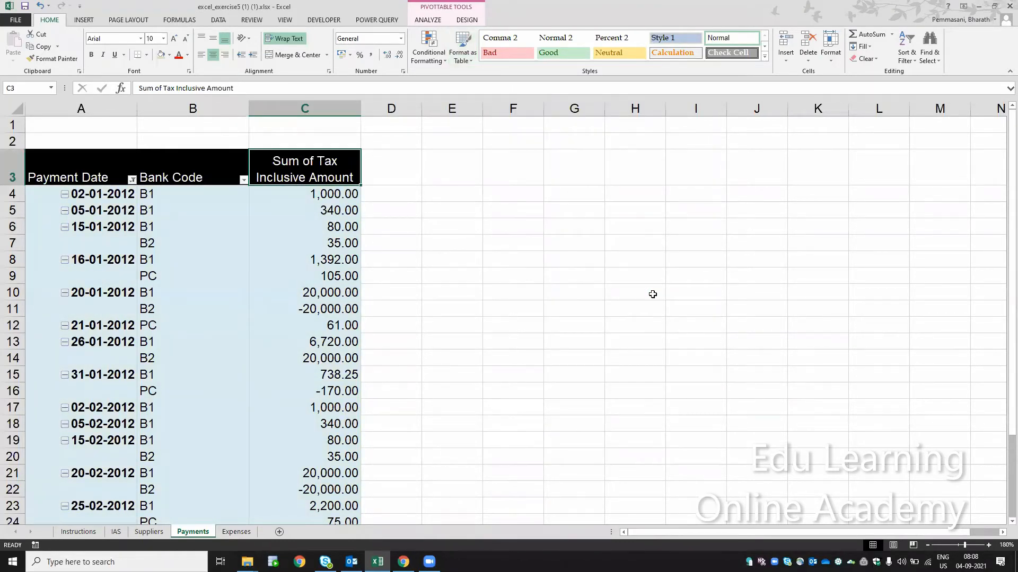
# - Review the pivot style task on the Instructions sheet and view the Suppliers and IAS sheets
pyautogui.click(78, 532)
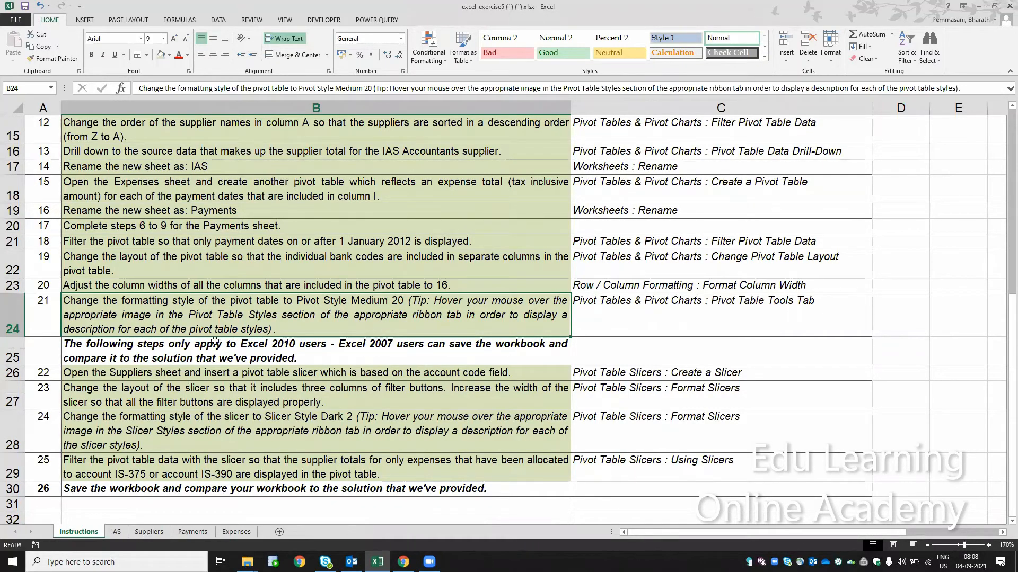
pyautogui.click(136, 533)
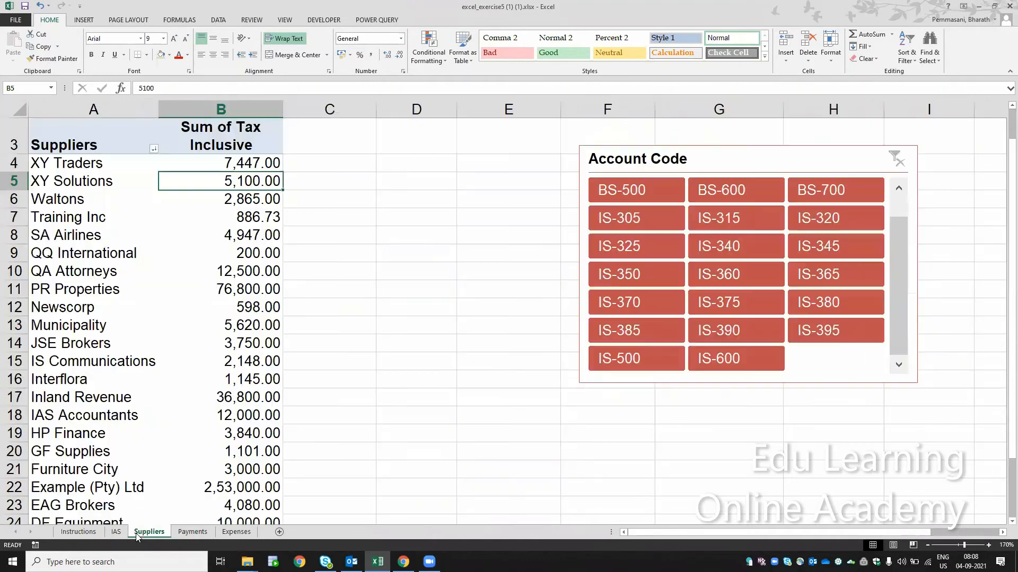
pyautogui.click(114, 532)
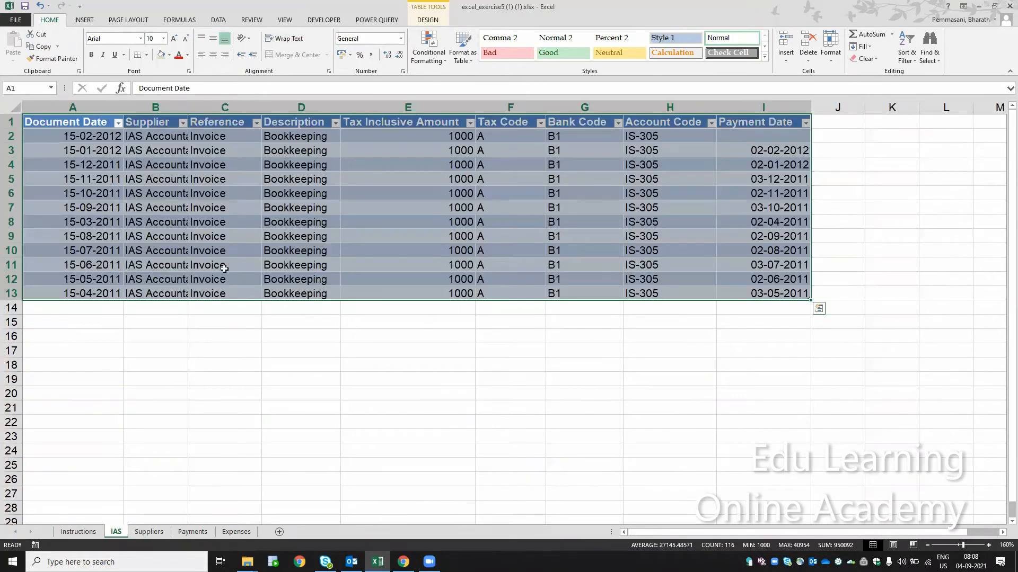
# - Return to the Payments sheet and reapply Pivot Style Medium 20 to its pivot table
pyautogui.click(200, 533)
pyautogui.click(225, 340)
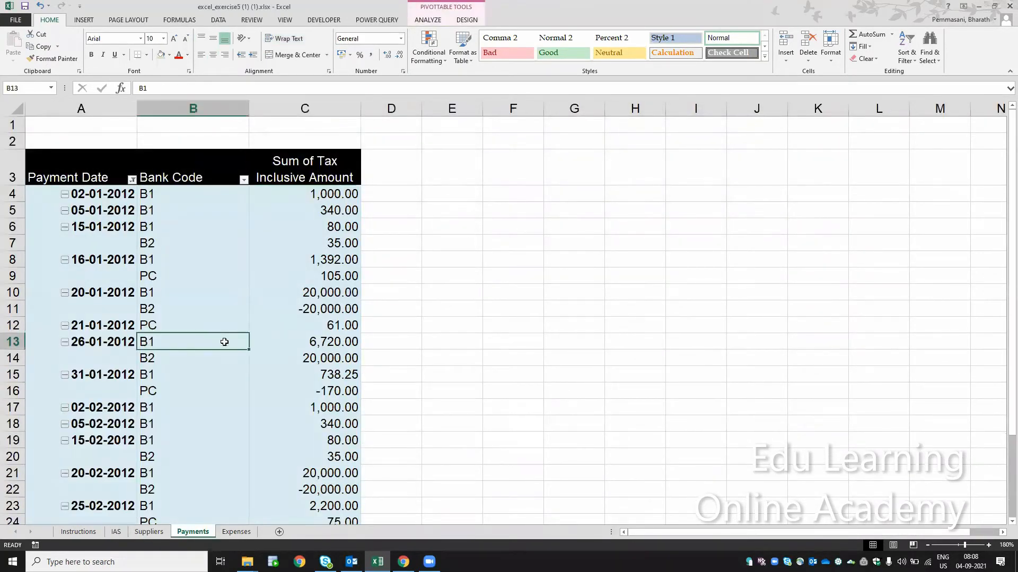
pyautogui.click(460, 62)
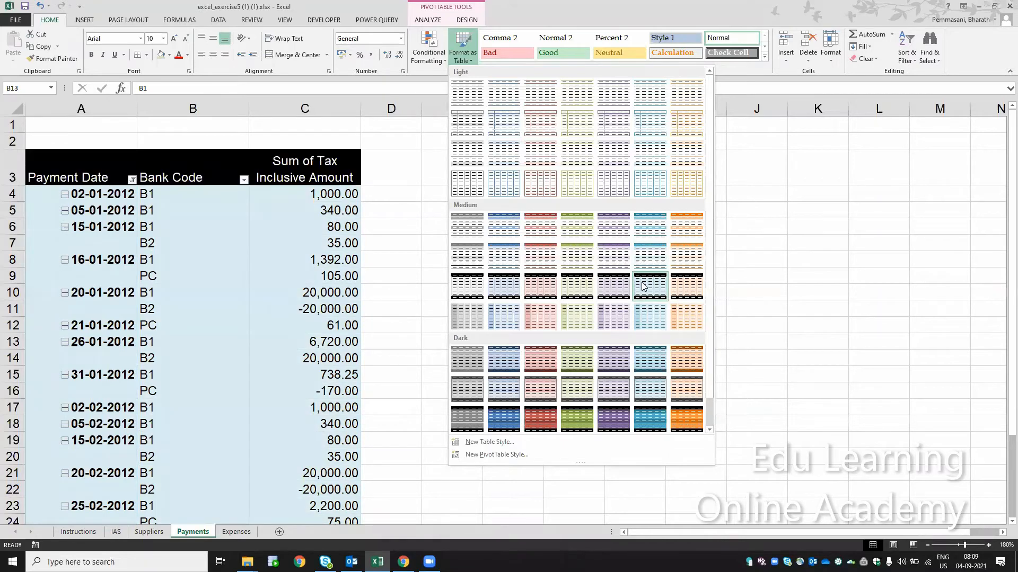
pyautogui.click(642, 282)
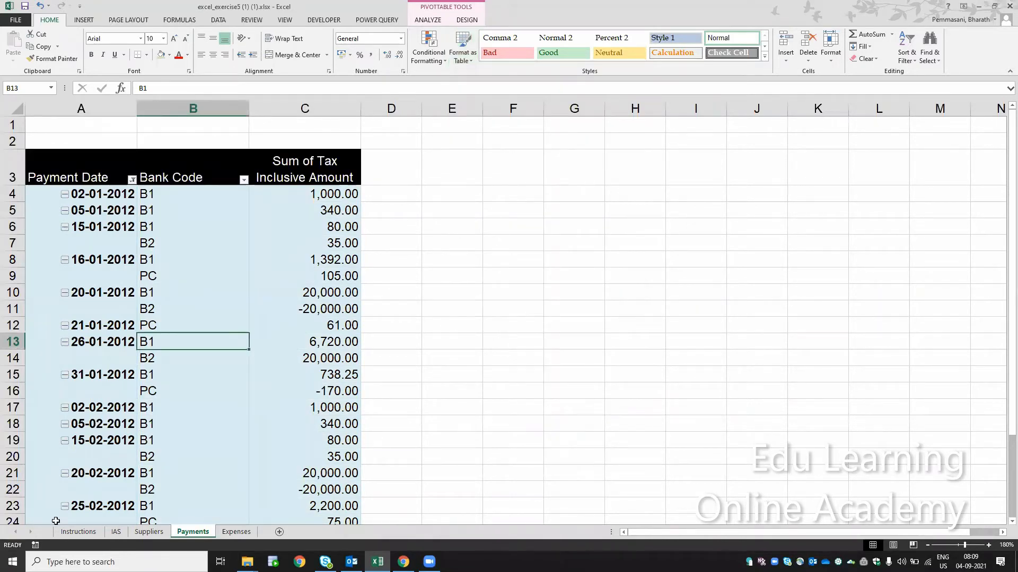
# - Review the slicer filtering task in B29 of the Instructions sheet and open the Suppliers sheet
pyautogui.click(79, 531)
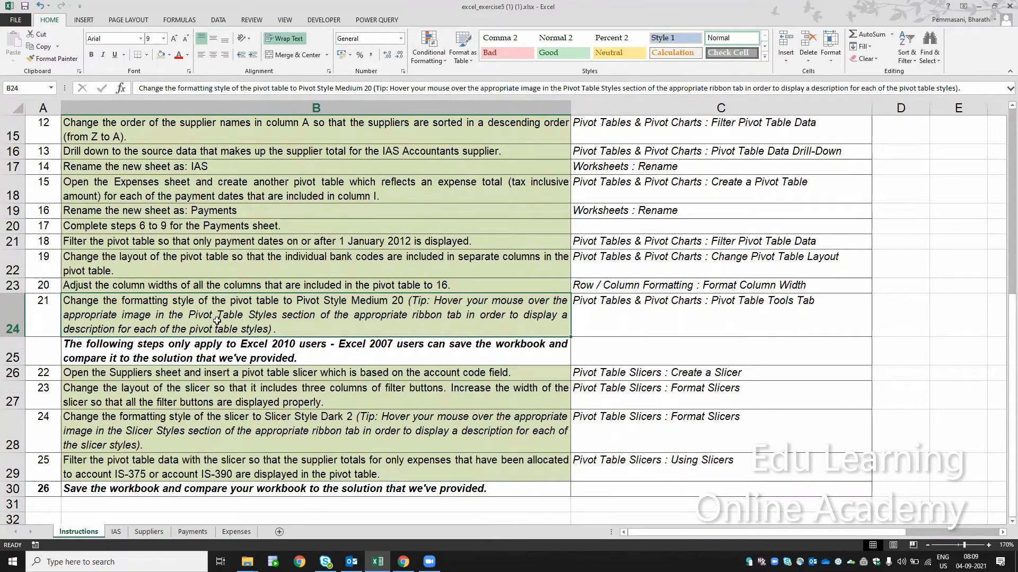
pyautogui.click(214, 459)
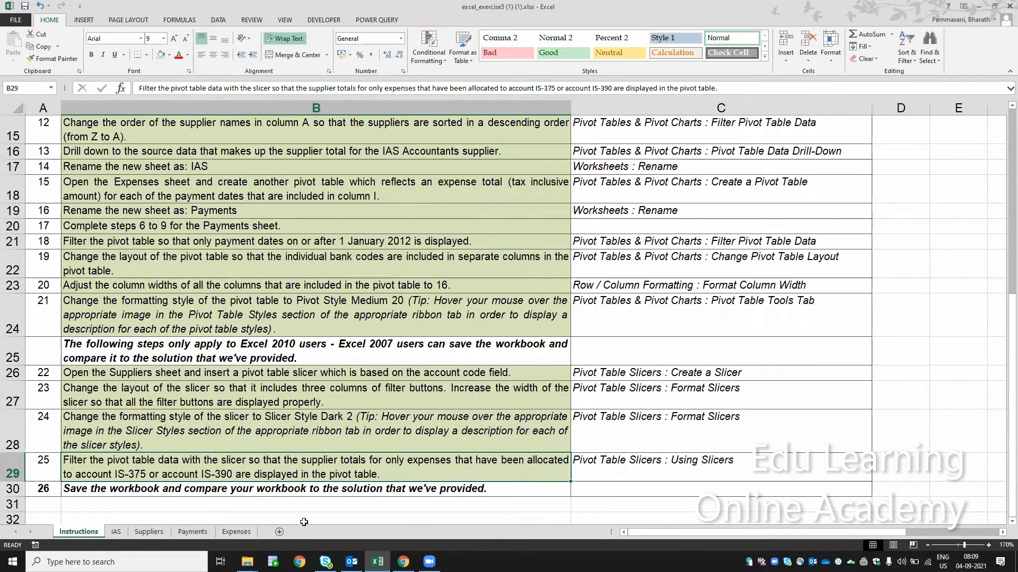
pyautogui.click(147, 532)
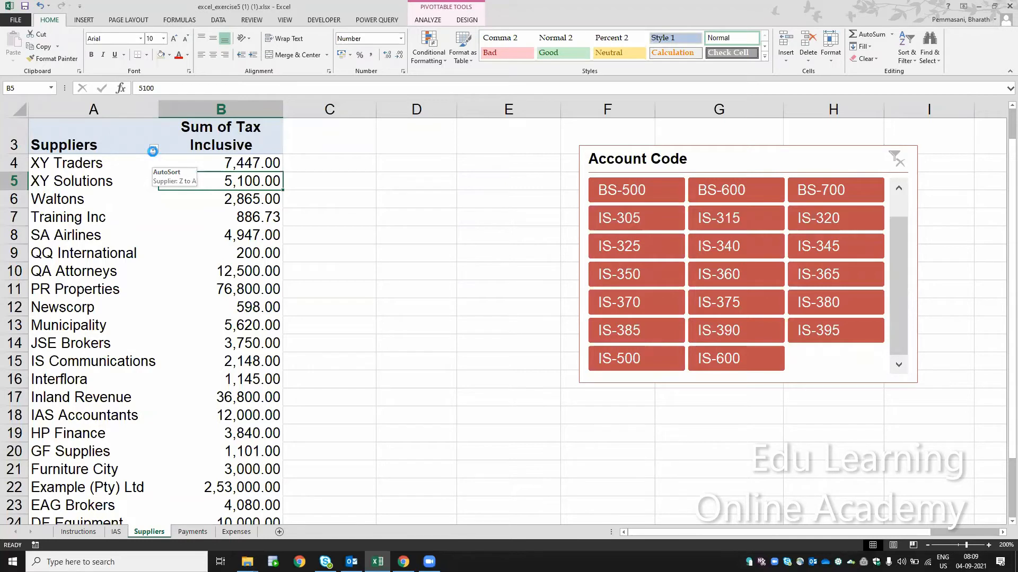
# - Filter the supplier pivot table with the Account Code slicer to BS-500 and after that to IS-360
pyautogui.click(154, 150)
pyautogui.click(232, 276)
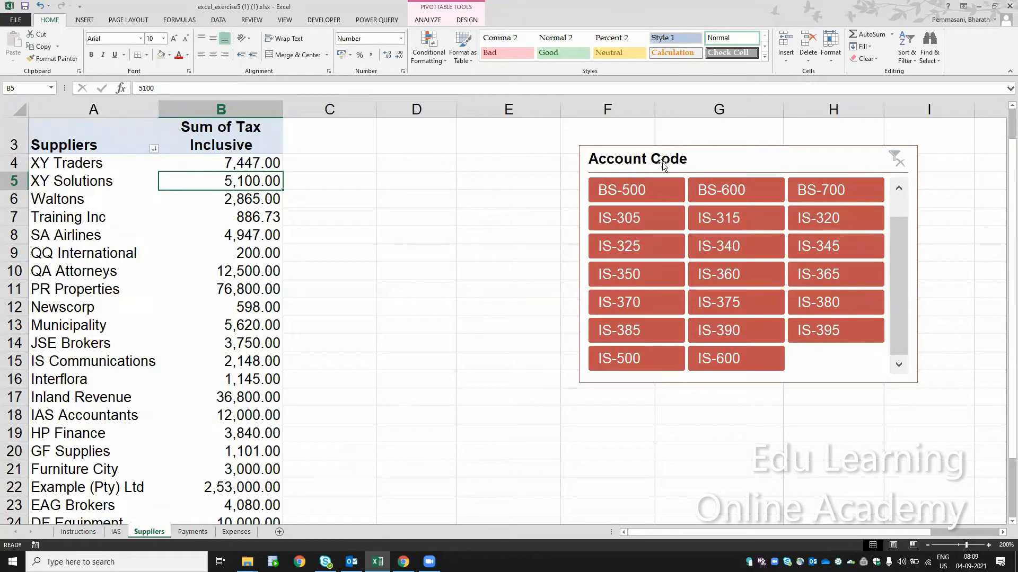
pyautogui.click(641, 191)
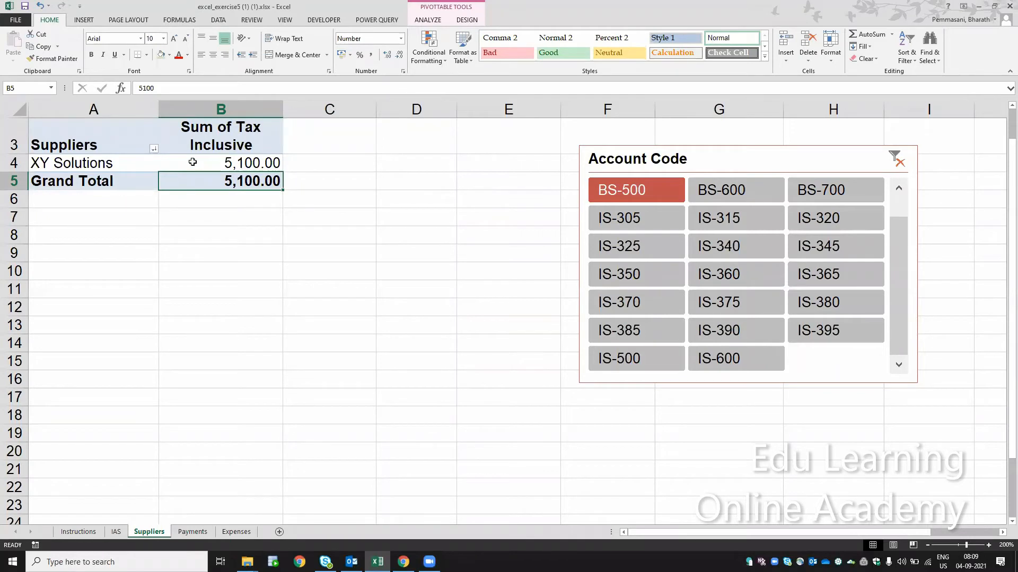
pyautogui.click(715, 273)
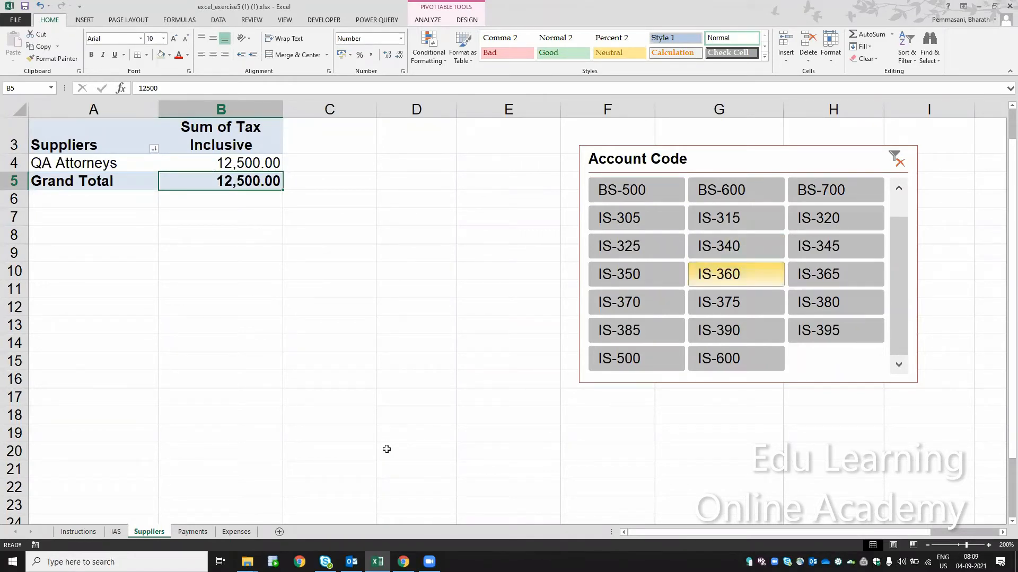
# - Open the Expenses sheet and remove the Capital Bank supplier filter while keeping the header filters on
pyautogui.click(194, 532)
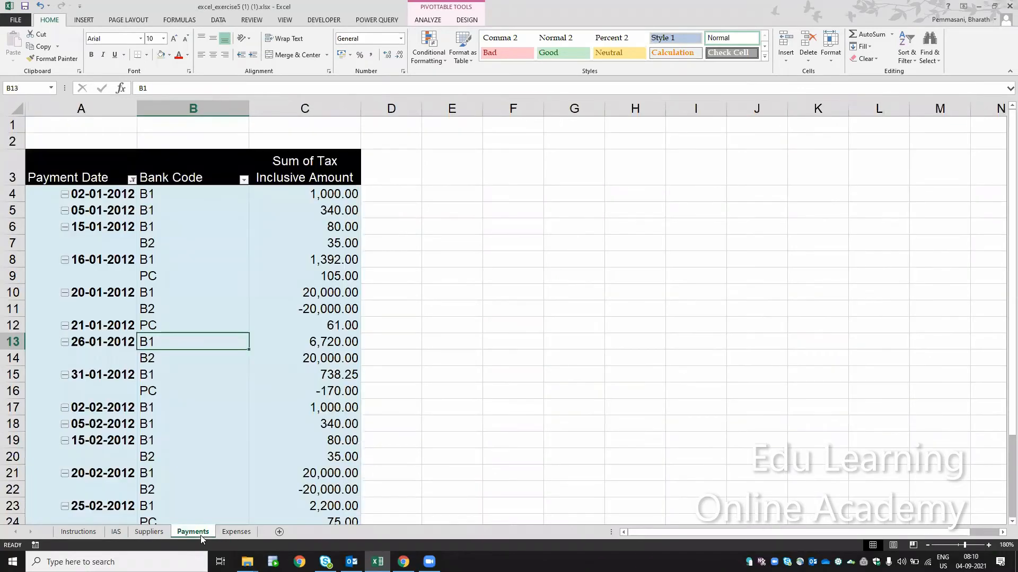
pyautogui.hotkey('ctrl', 'pagedown')
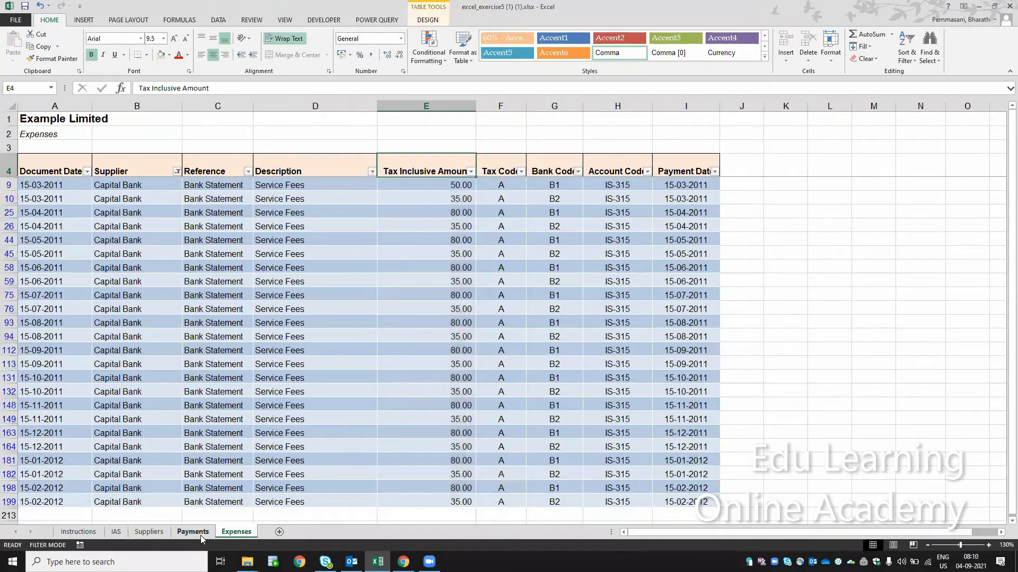
pyautogui.hotkey('ctrl', 'shift', 'l')
pyautogui.hotkey('ctrl', 'shift', 'l')
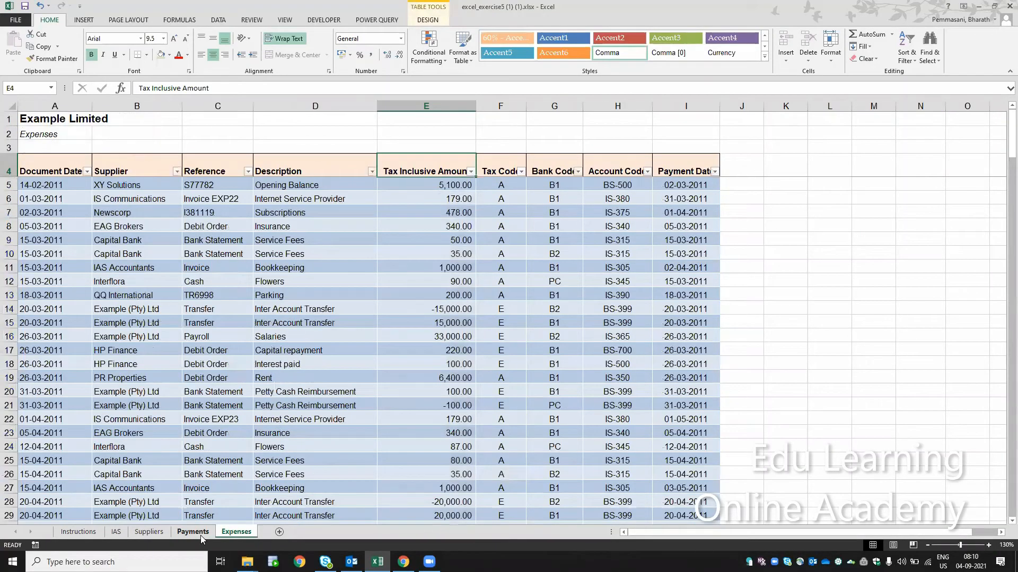
# - Filter the Expenses table's Account Code column to show only BS-100
pyautogui.press('Right')
pyautogui.press('Right')
pyautogui.press('Right')
pyautogui.hotkey('alt', 'Down')
pyautogui.press('Down')
pyautogui.press('Down')
pyautogui.press('Down')
pyautogui.press('Down')
pyautogui.press('Down')
pyautogui.press('Down')
pyautogui.press('space')
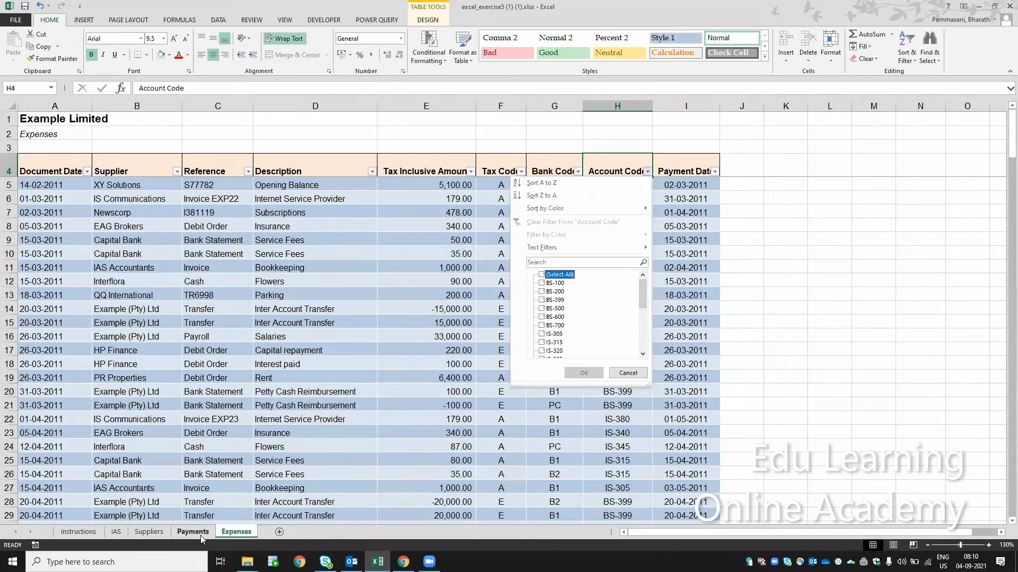
pyautogui.press('Down')
pyautogui.press('space')
pyautogui.press('Return')
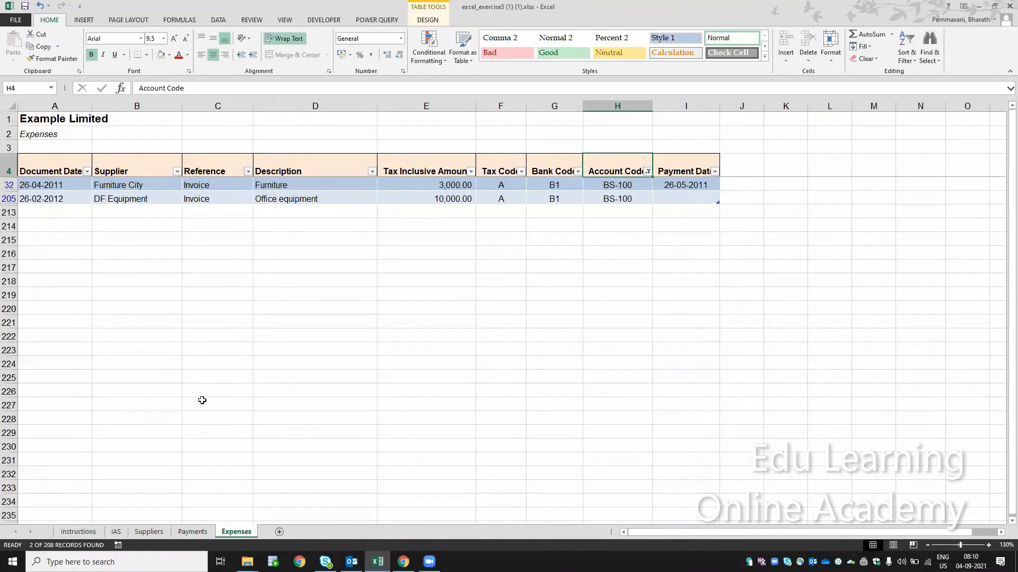
# - Clear the Account Code slicer filter on the Suppliers sheet and return to the BS-100 records on the Expenses sheet
pyautogui.click(160, 534)
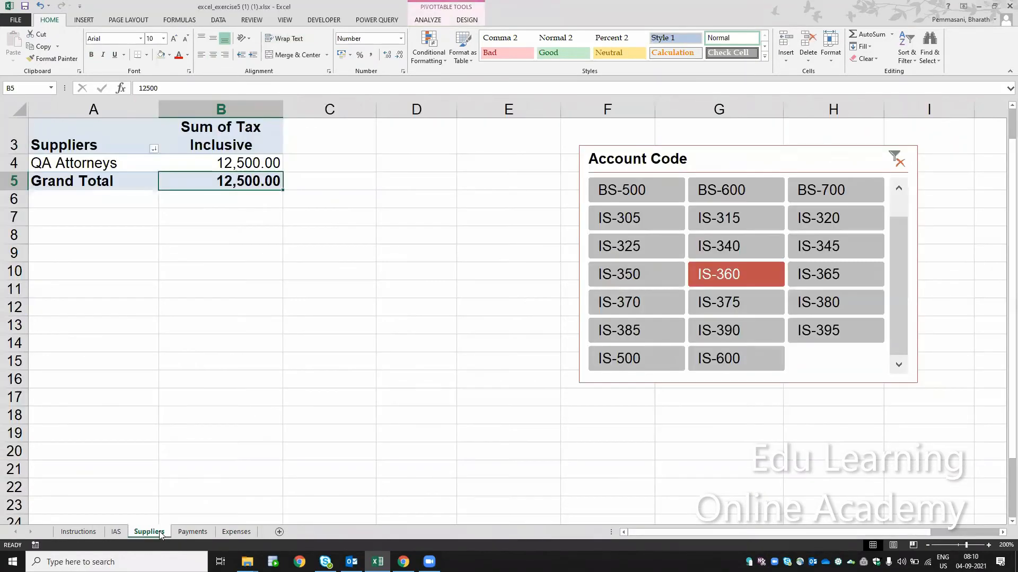
pyautogui.click(896, 159)
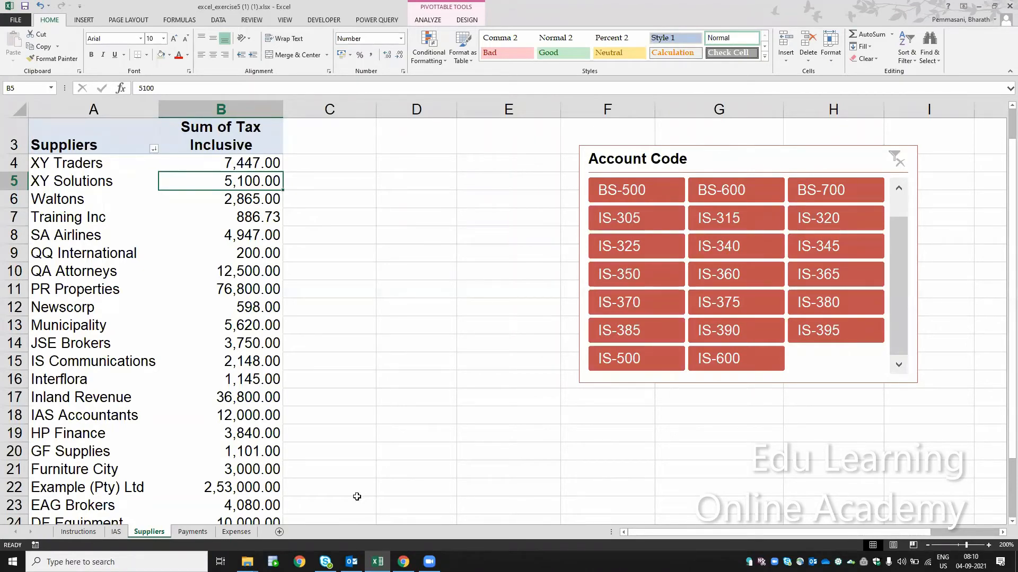
pyautogui.click(197, 534)
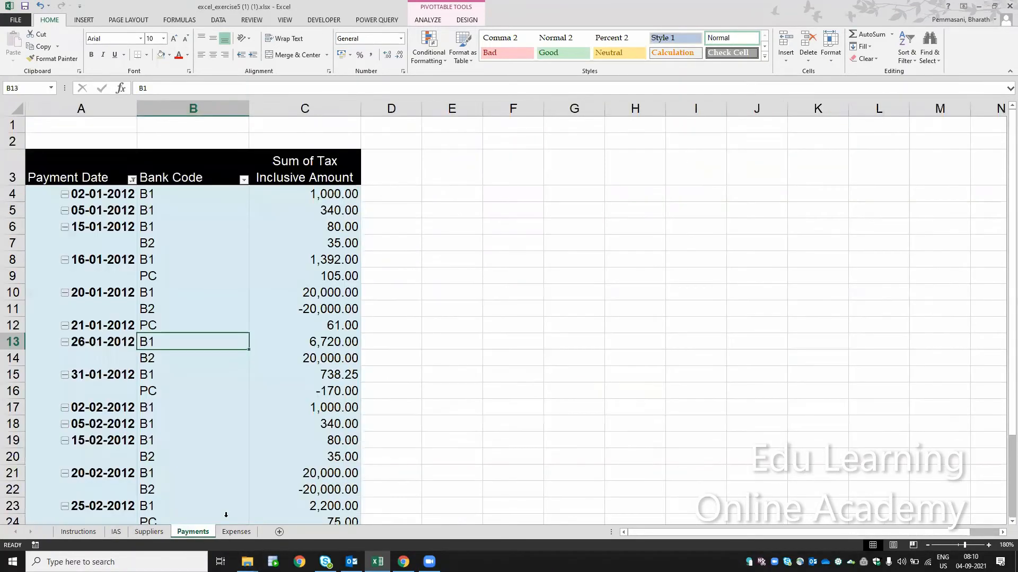
pyautogui.click(231, 534)
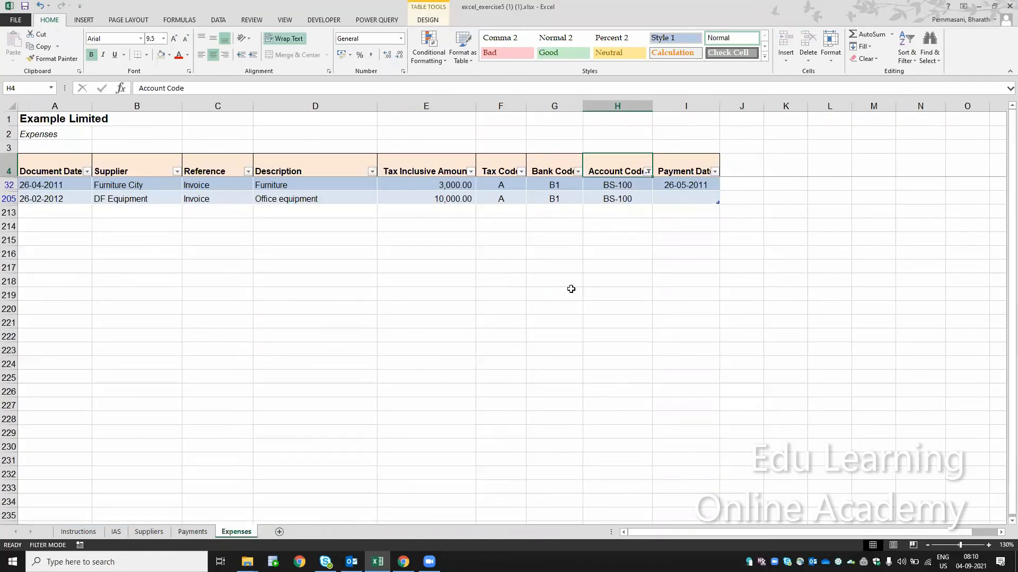
# - Filter the supplier pivot table with the Account Code slicer to BS-100, BS-200, BS-600, BS-500 and IS-305 in turn
pyautogui.click(146, 534)
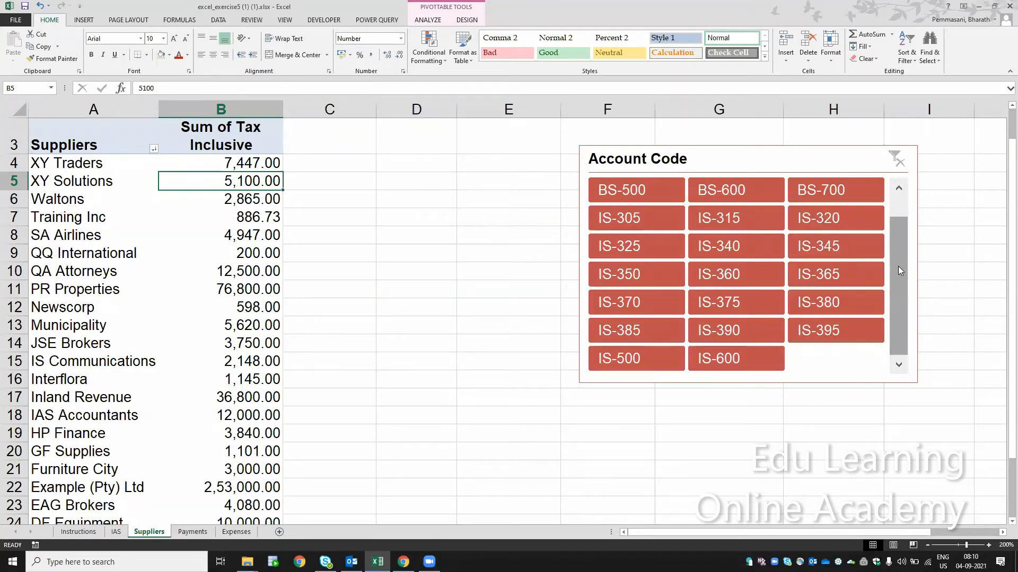
pyautogui.scroll(1, 898, 266)
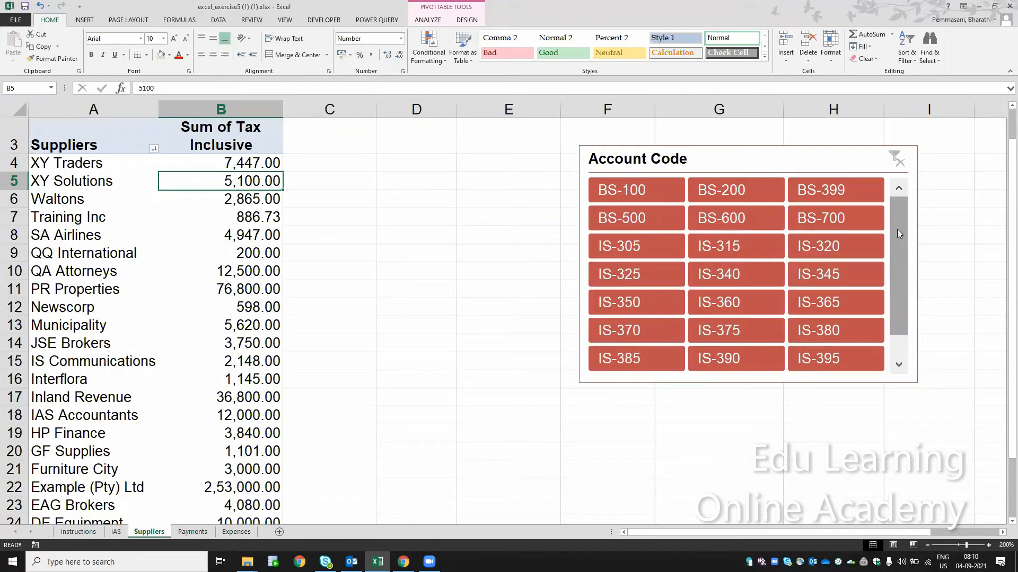
pyautogui.click(633, 192)
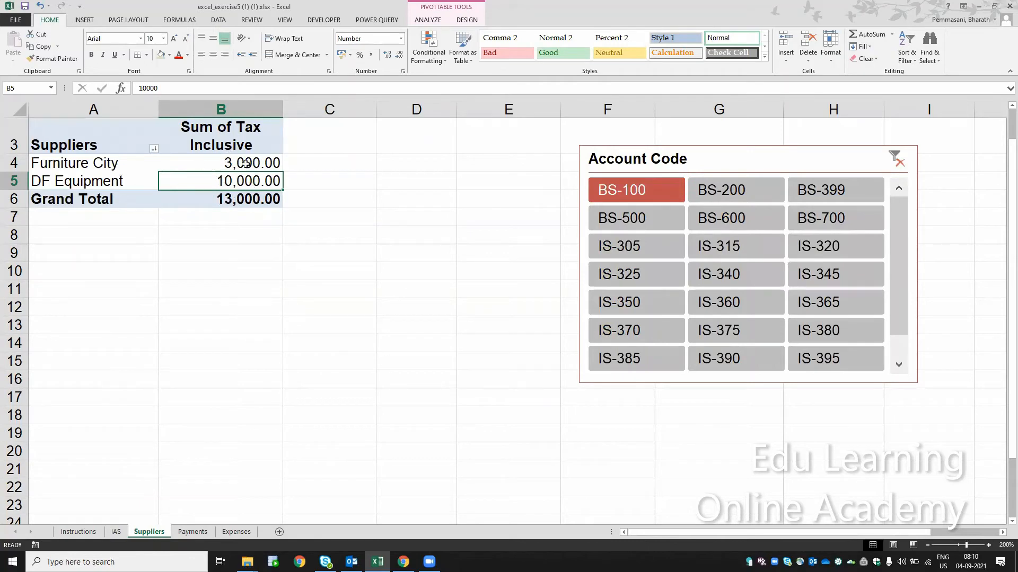
pyautogui.click(713, 193)
pyautogui.click(731, 220)
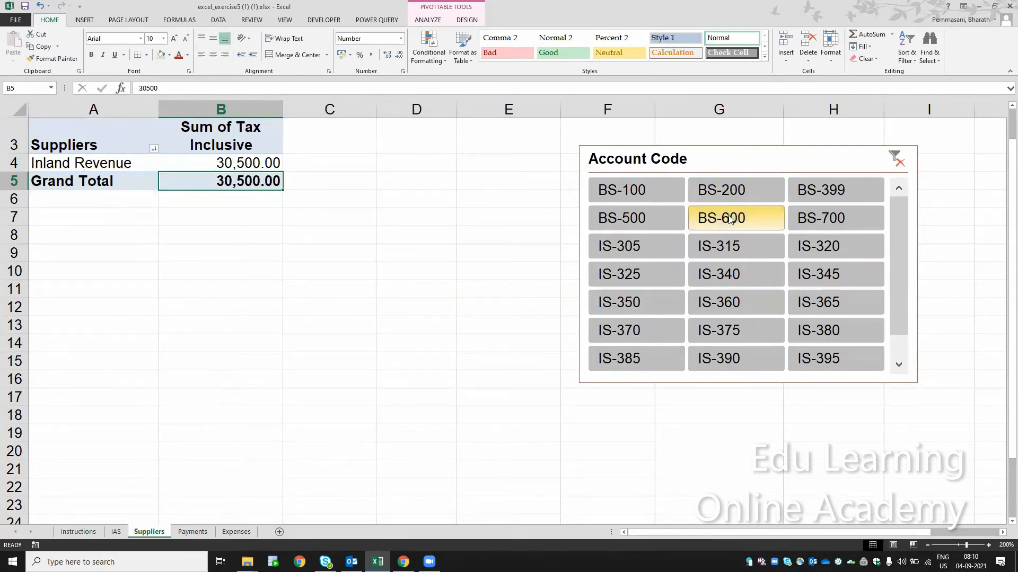
pyautogui.click(661, 225)
pyautogui.click(661, 246)
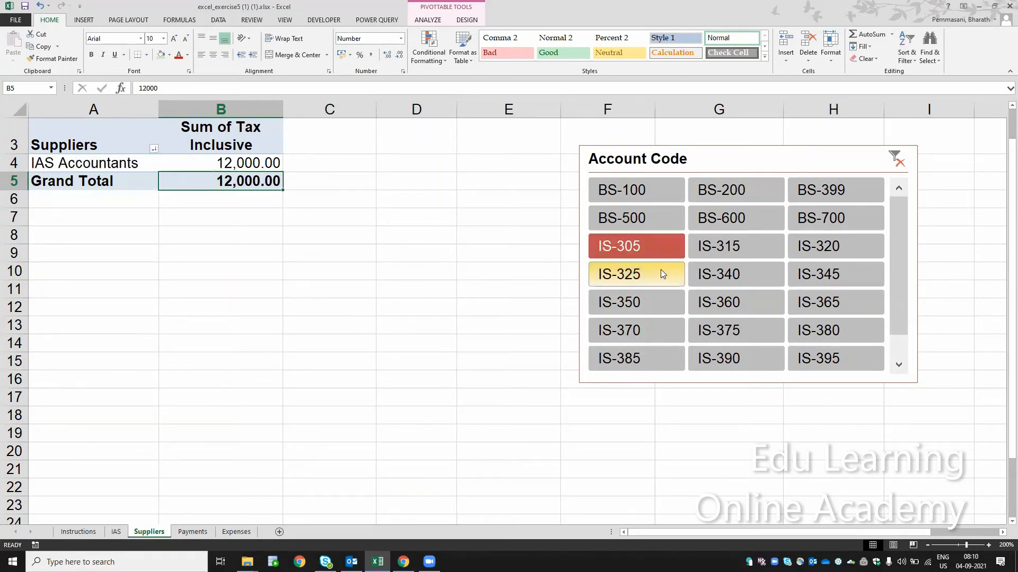
# - Filter the supplier pivot table with the Account Code slicer to IS-325, IS-340, IS-345, IS-365, IS-360, IS-350, IS-370, IS-375, IS-380 and IS-395 in turn
pyautogui.click(660, 269)
pyautogui.click(743, 283)
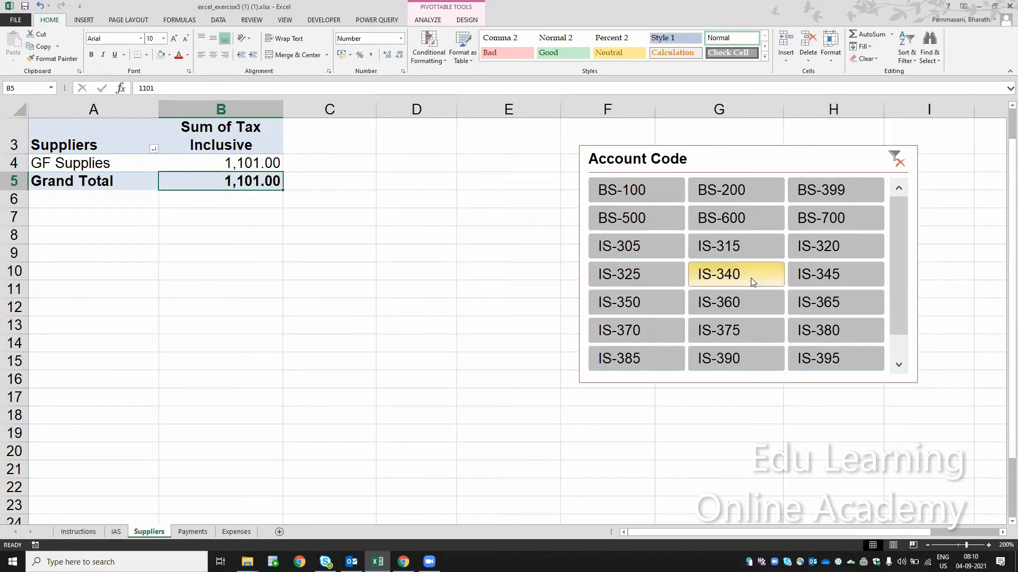
pyautogui.click(807, 280)
pyautogui.click(801, 301)
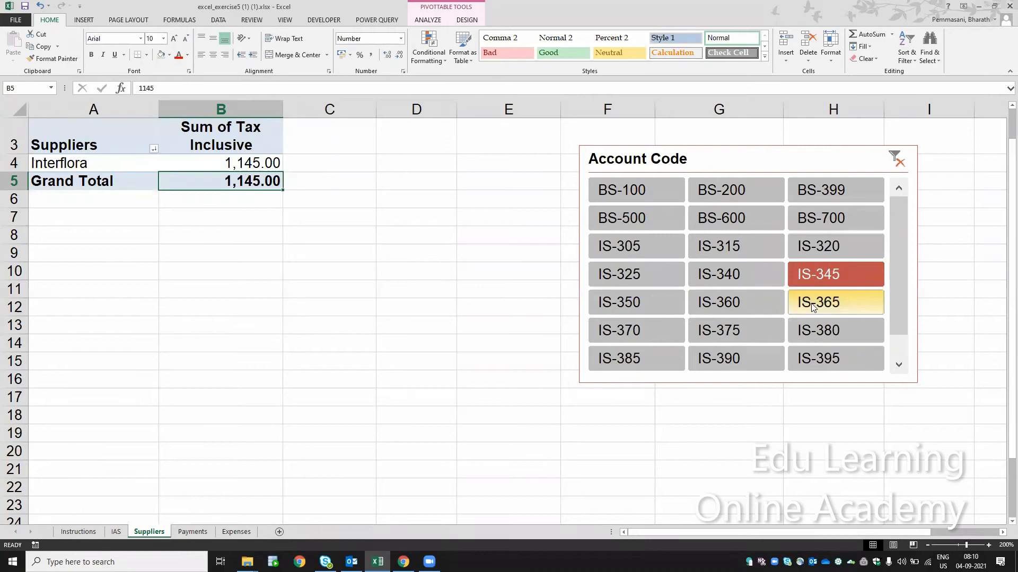
pyautogui.click(759, 301)
pyautogui.click(657, 298)
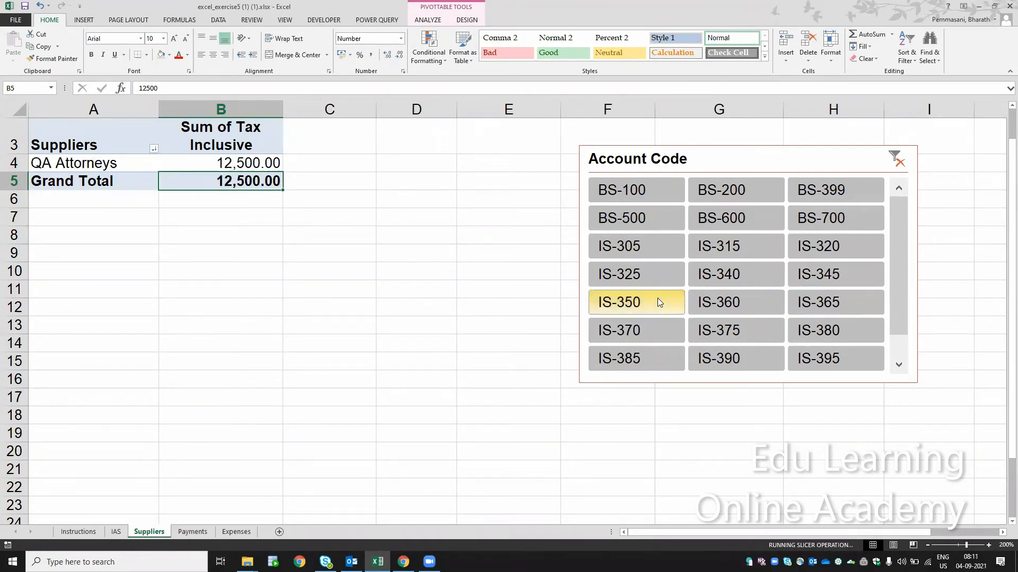
pyautogui.click(656, 329)
pyautogui.click(740, 330)
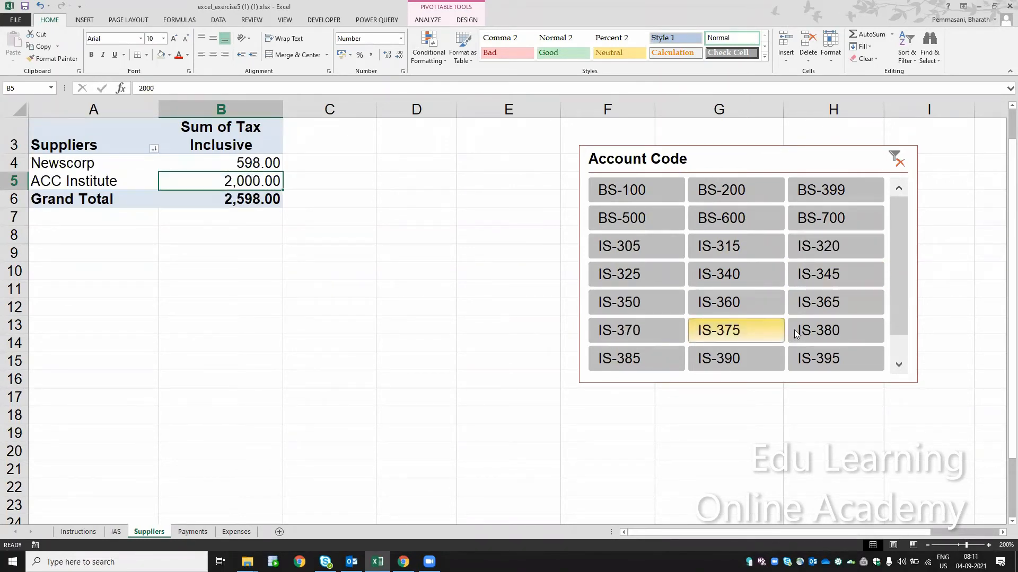
pyautogui.click(814, 330)
pyautogui.click(803, 354)
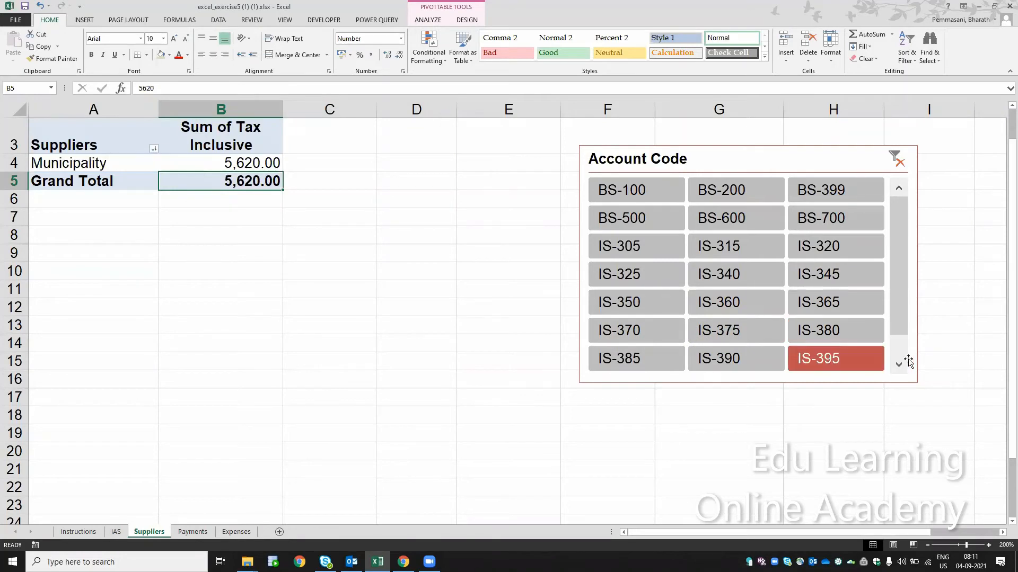
# - Try the IS-600, IS-500, IS-385 and IS-375 slicer filters on the supplier pivot table, finishing with IS-390 as the only selected account code
pyautogui.click(899, 350)
pyautogui.click(739, 358)
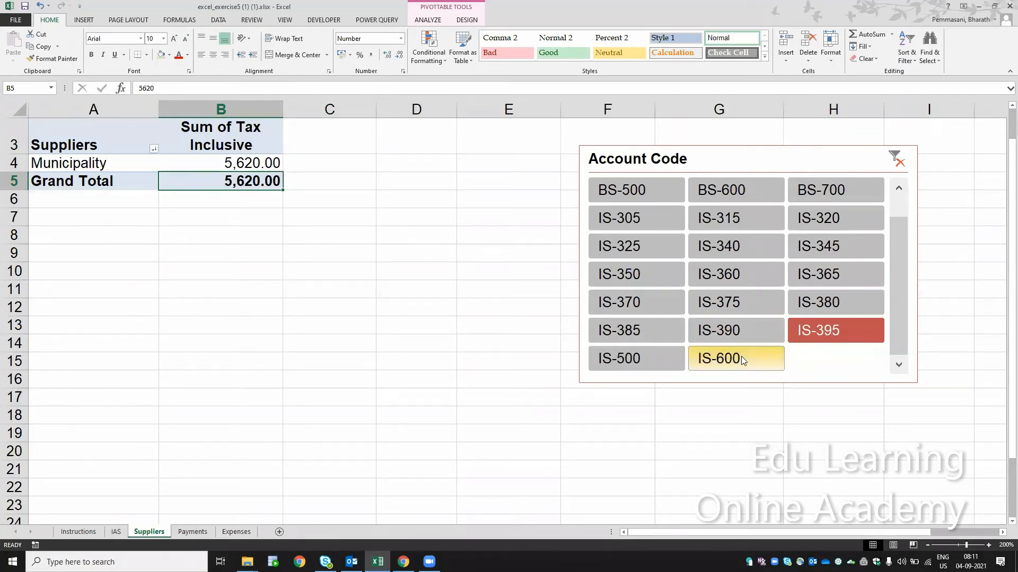
pyautogui.click(658, 360)
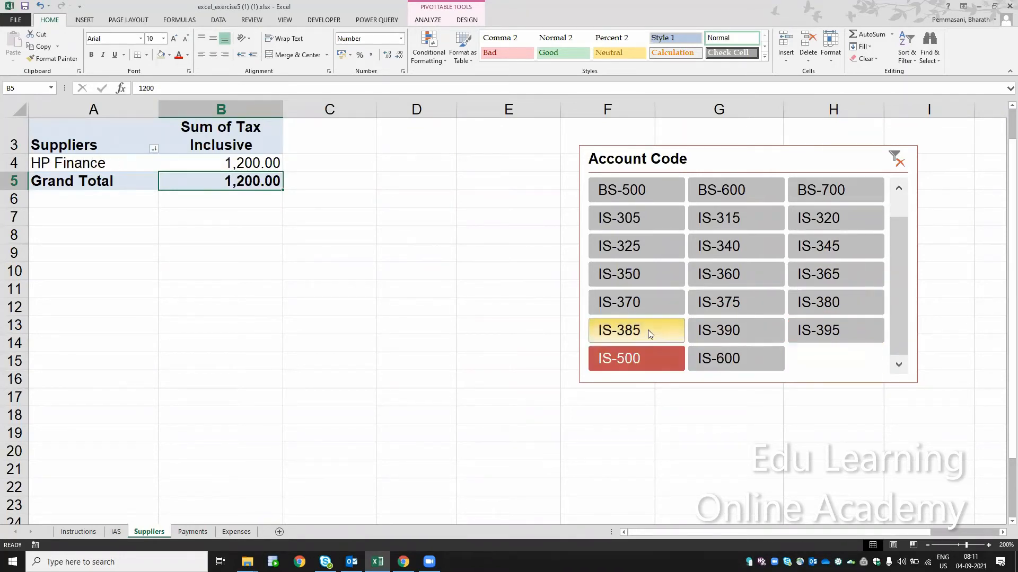
pyautogui.click(652, 331)
pyautogui.click(701, 333)
pyautogui.click(714, 310)
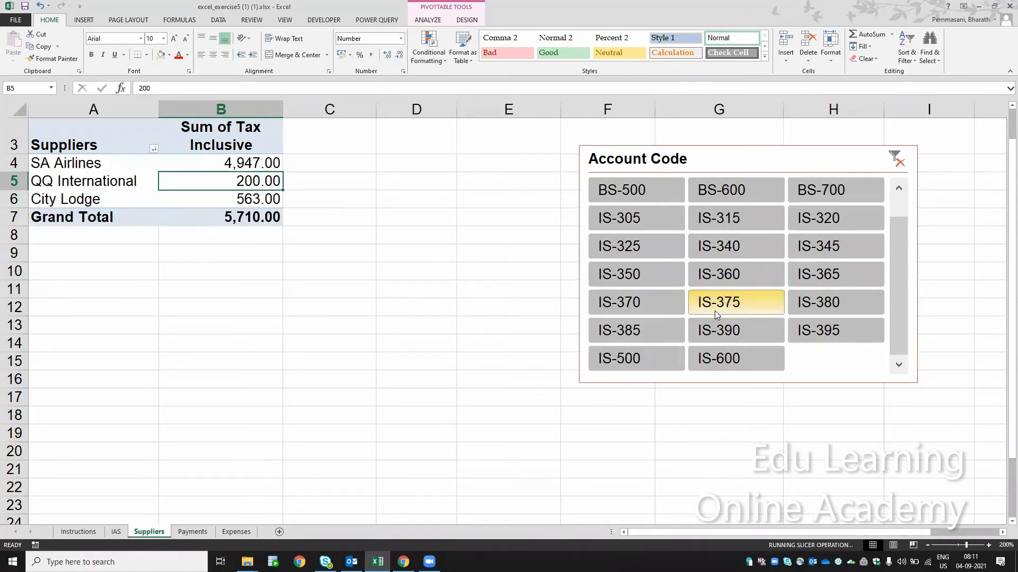
pyautogui.click(715, 334)
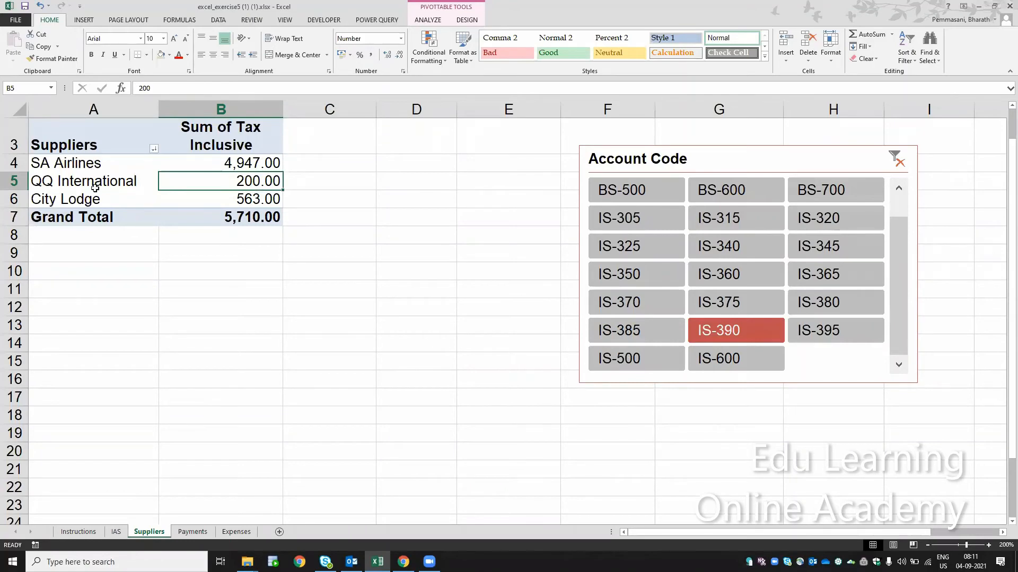
# - Filter the Expenses table's Account Code column to show only IS-390 instead of BS-100
pyautogui.click(192, 532)
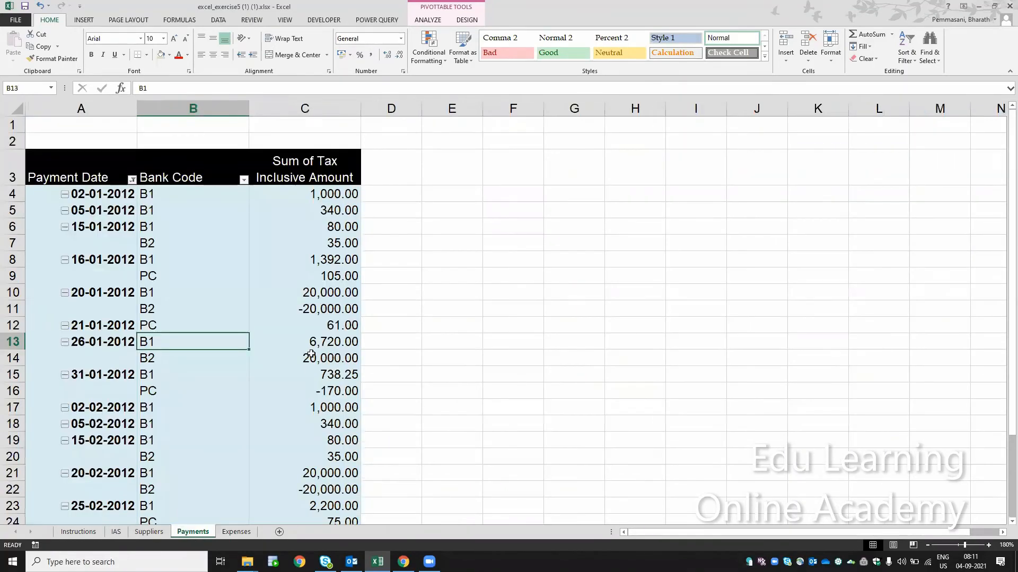
pyautogui.click(236, 532)
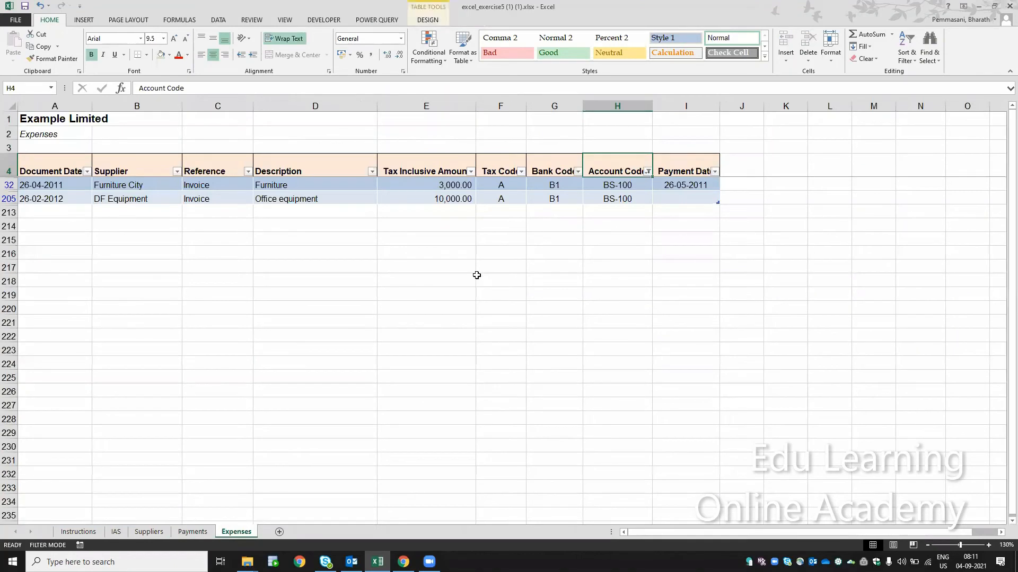
pyautogui.click(648, 171)
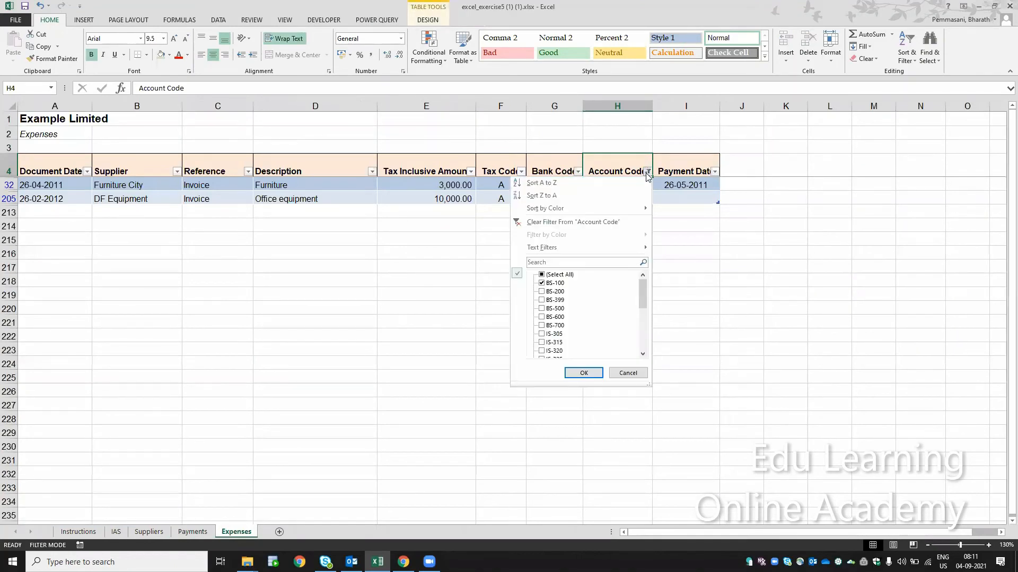
pyautogui.click(541, 284)
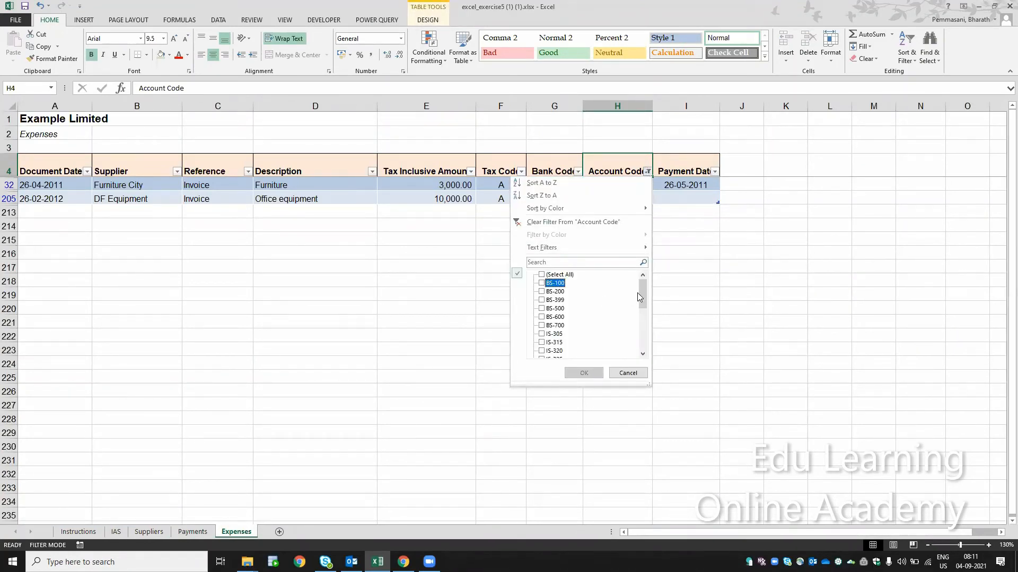
pyautogui.moveTo(639, 294); pyautogui.dragTo(641, 328)
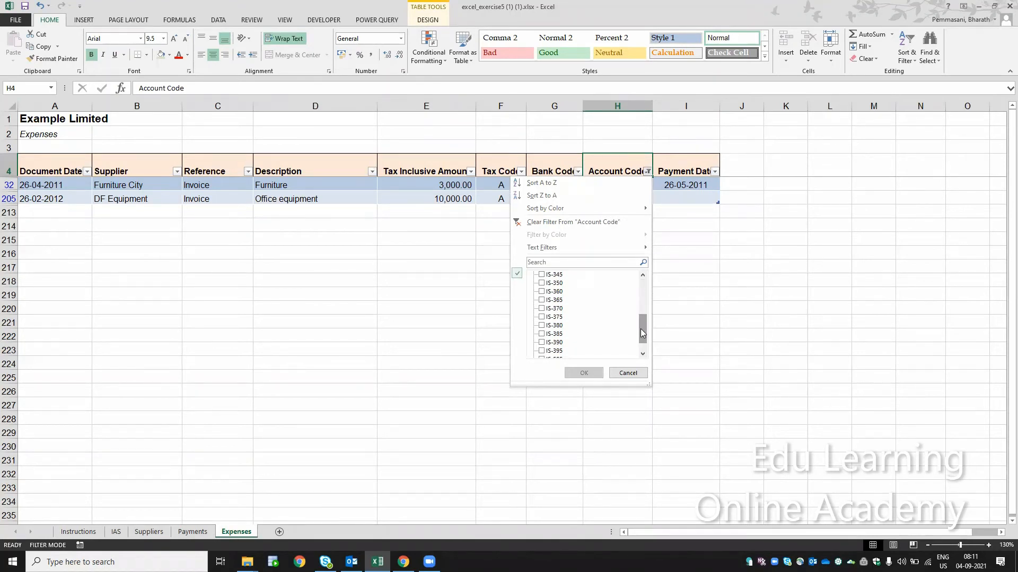
pyautogui.click(541, 342)
pyautogui.click(582, 373)
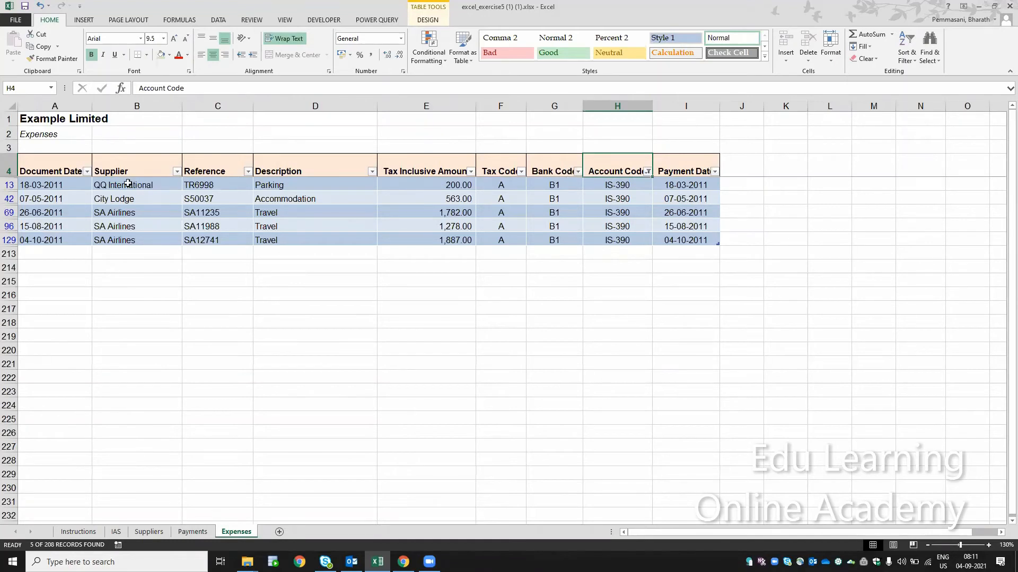
# - Compare the supplier names in the IS-390 expense records with the filtered pivot table on the Suppliers sheet
pyautogui.click(130, 186)
pyautogui.click(117, 198)
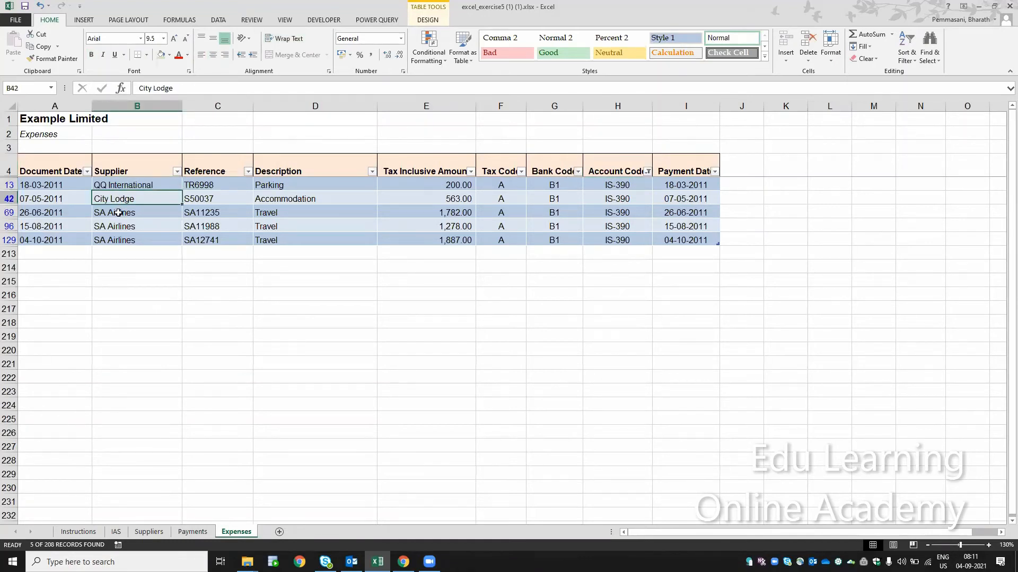
pyautogui.click(118, 212)
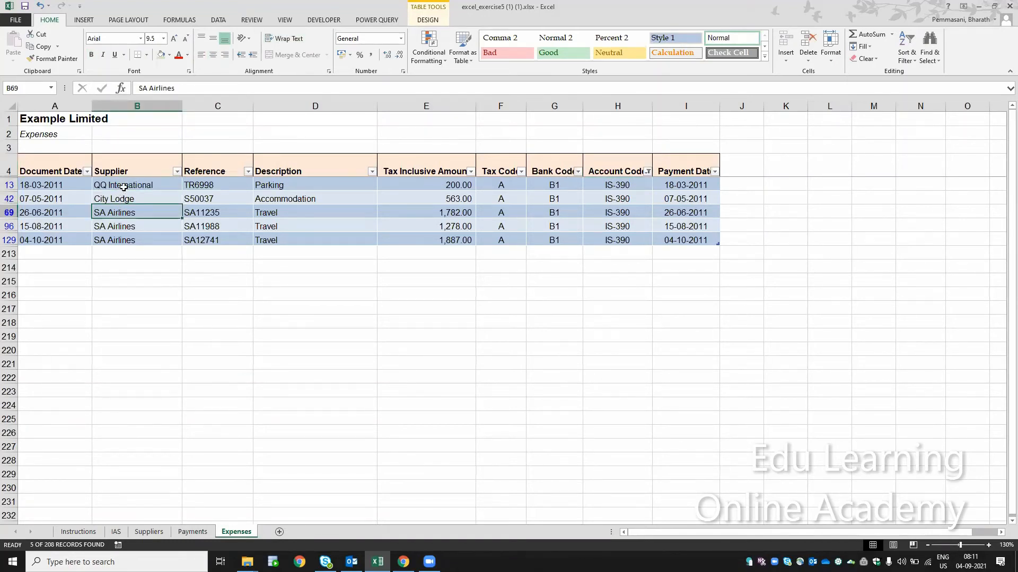
pyautogui.rightClick(123, 187)
pyautogui.press('Escape')
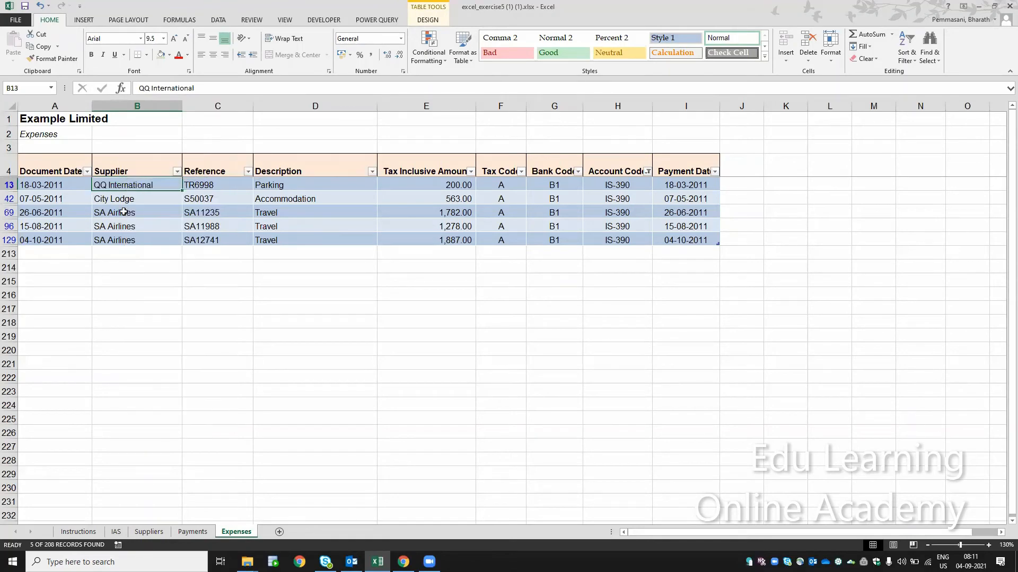
pyautogui.hotkey('shift', 'Down')
pyautogui.hotkey('shift', 'Down')
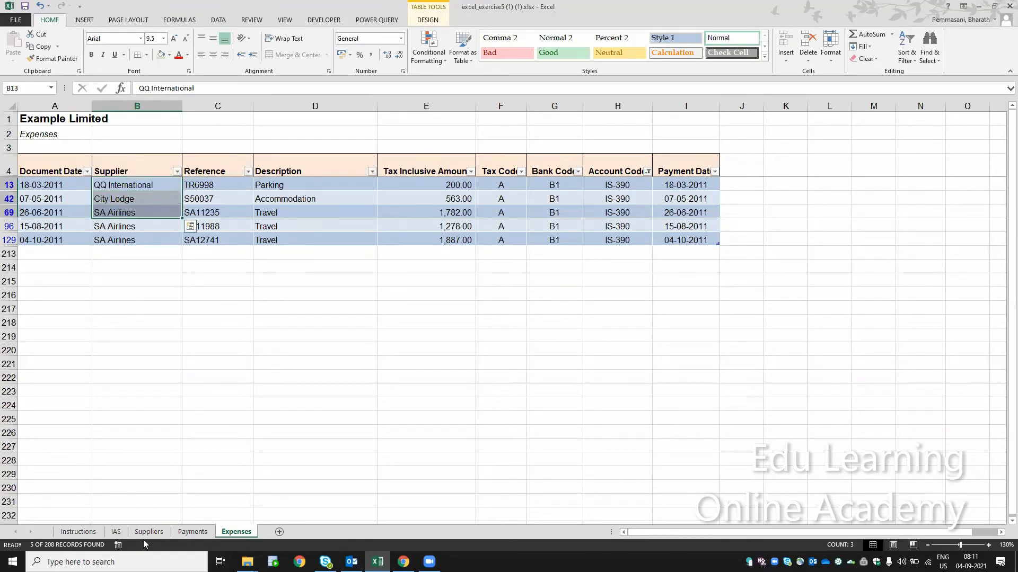
pyautogui.click(159, 533)
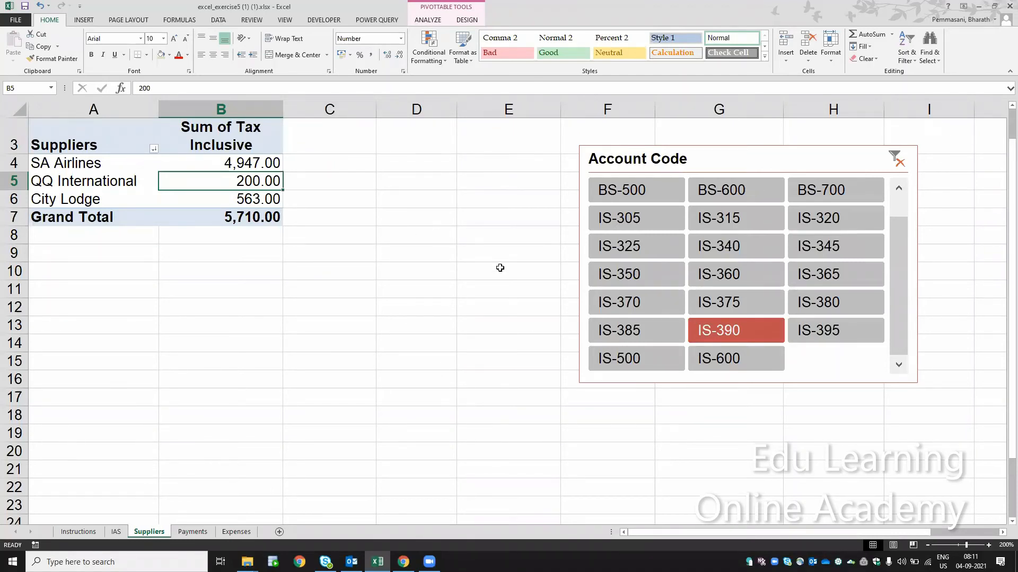
# - Clear the Account Code slicer filter and exclude BS-500 and IS-360 from the supplier pivot table
pyautogui.click(895, 159)
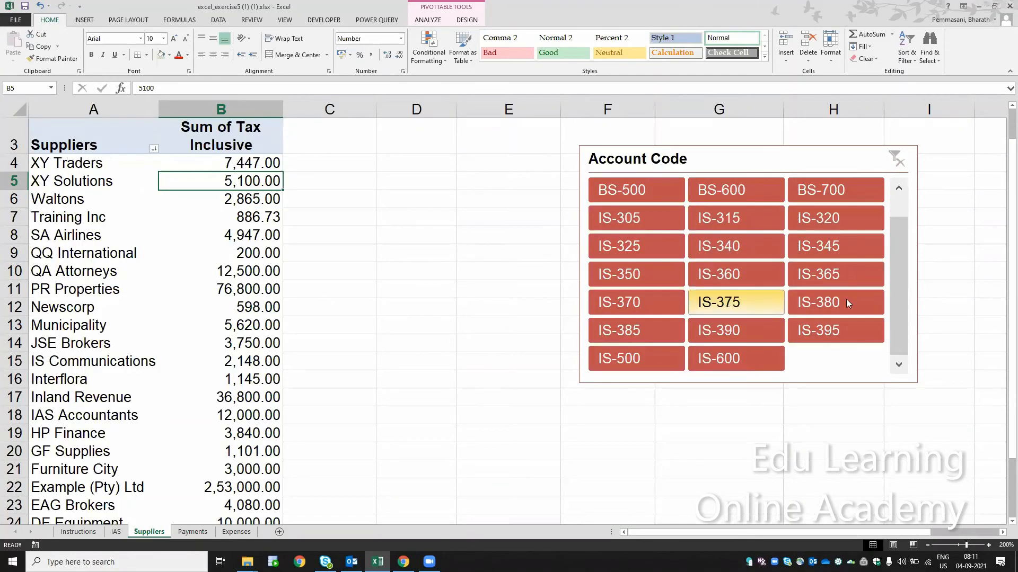
pyautogui.moveTo(898, 258); pyautogui.dragTo(898, 191)
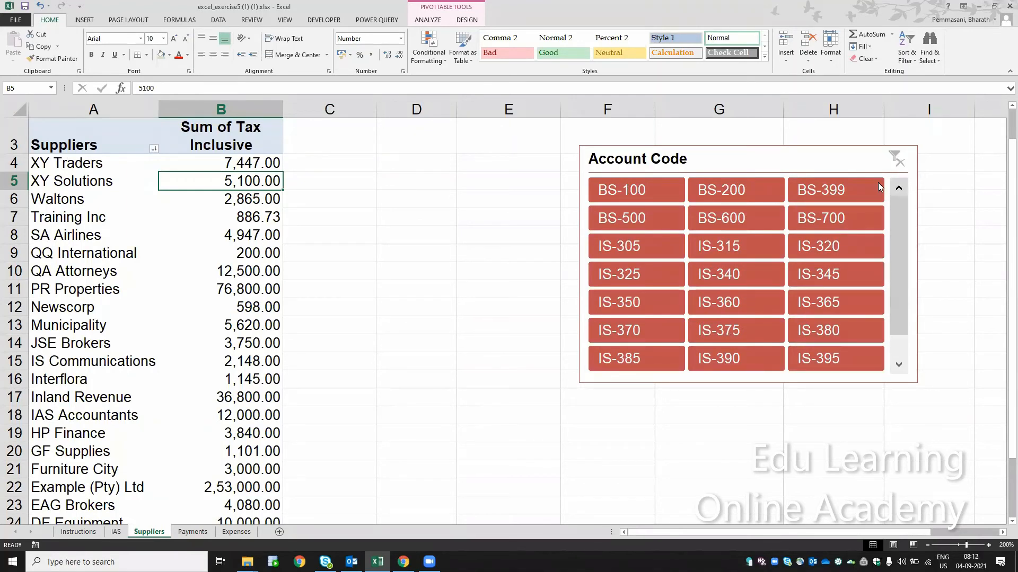
pyautogui.keyDown('ctrl'); pyautogui.click(651, 215); pyautogui.keyUp('ctrl')
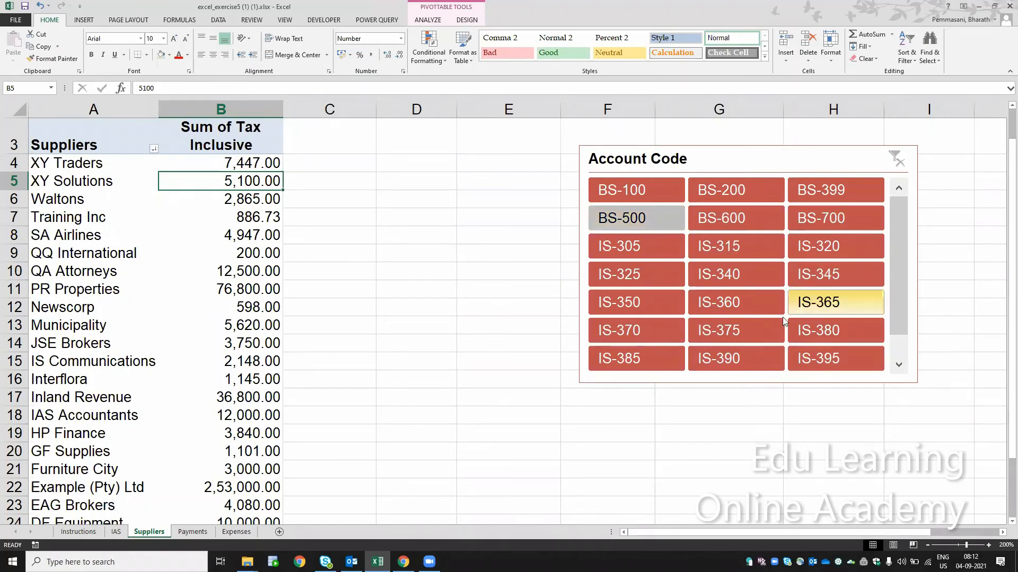
pyautogui.keyDown('ctrl'); pyautogui.click(749, 296); pyautogui.keyUp('ctrl')
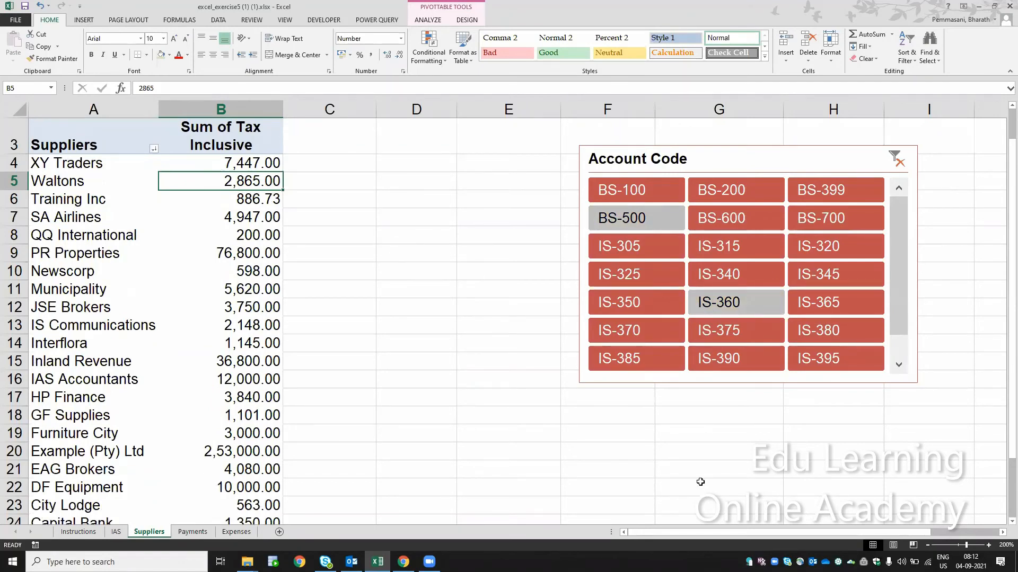
# - Reset the Account Code slicer to all codes and deselect only BS-500 and IS-360 again
pyautogui.click(900, 162)
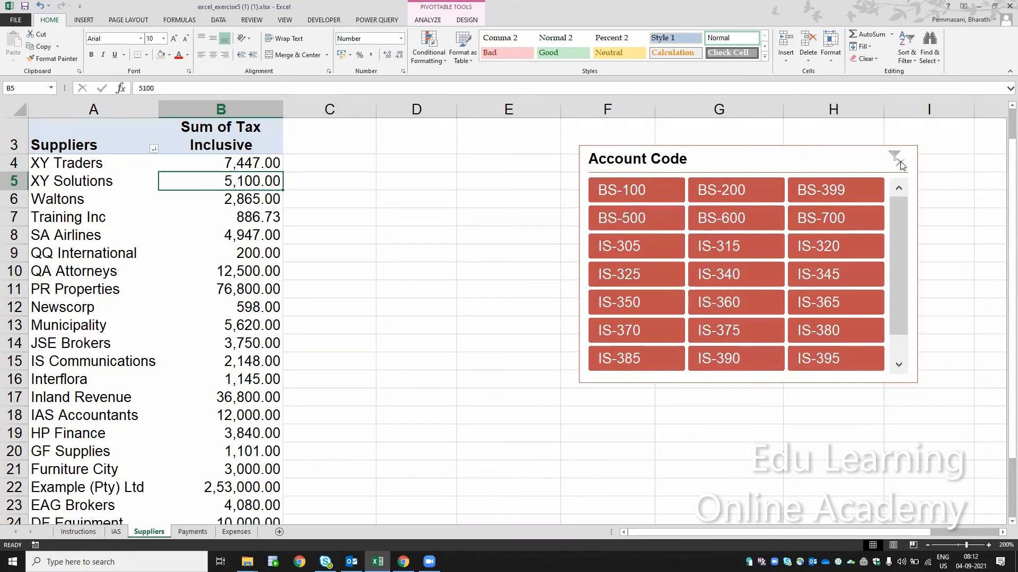
pyautogui.keyDown('ctrl'); pyautogui.click(640, 219); pyautogui.keyUp('ctrl')
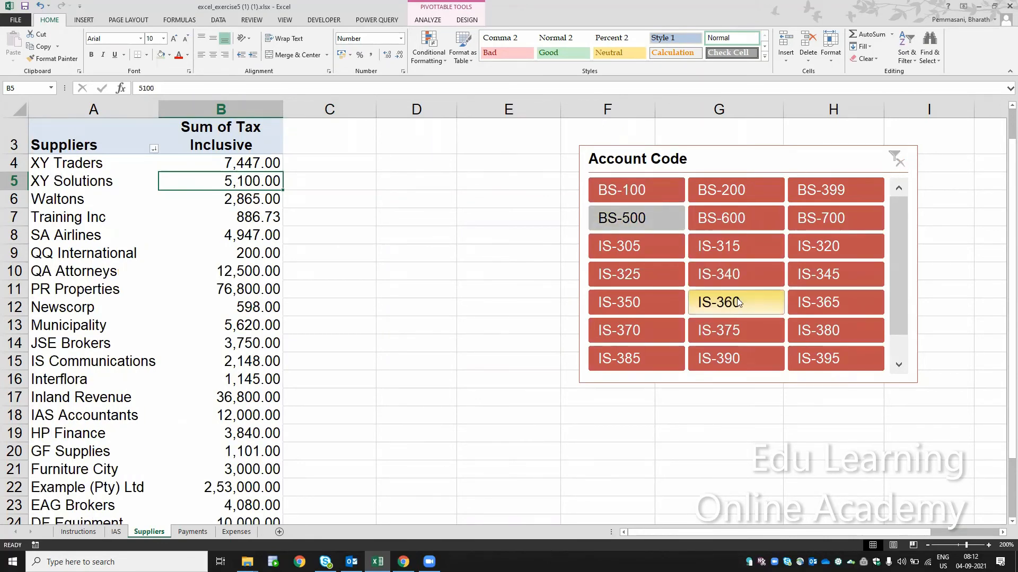
pyautogui.keyDown('ctrl'); pyautogui.click(738, 303); pyautogui.keyUp('ctrl')
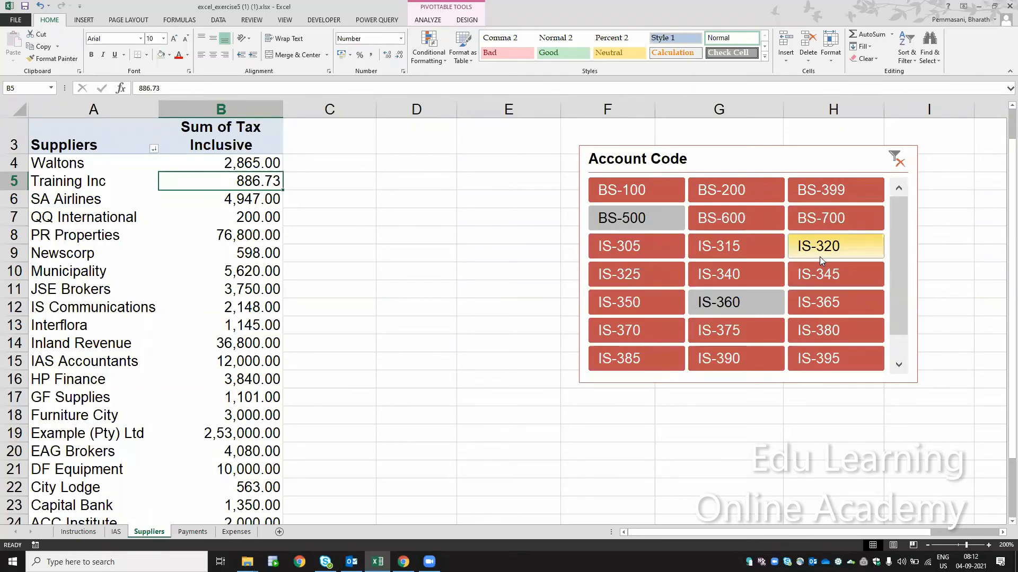
# - Review step 19 on the Instructions sheet about separate bank code columns, and open the Payments sheet
pyautogui.click(82, 533)
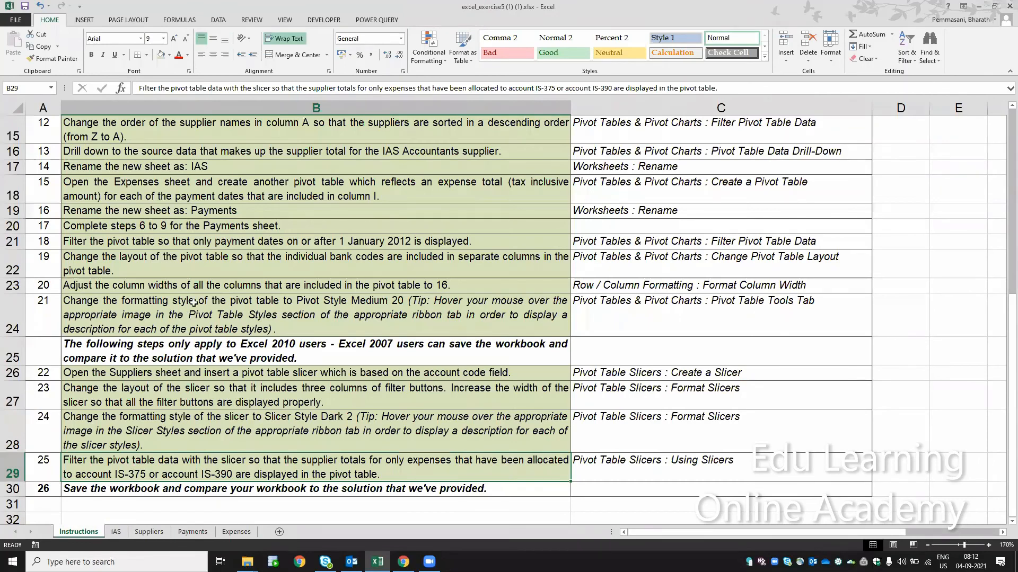
pyautogui.click(225, 258)
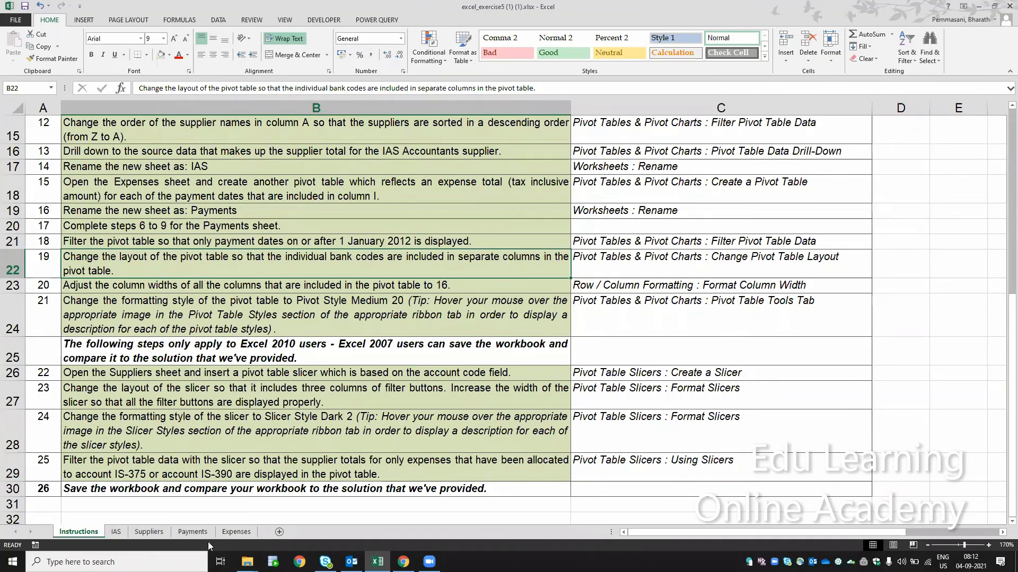
pyautogui.click(193, 532)
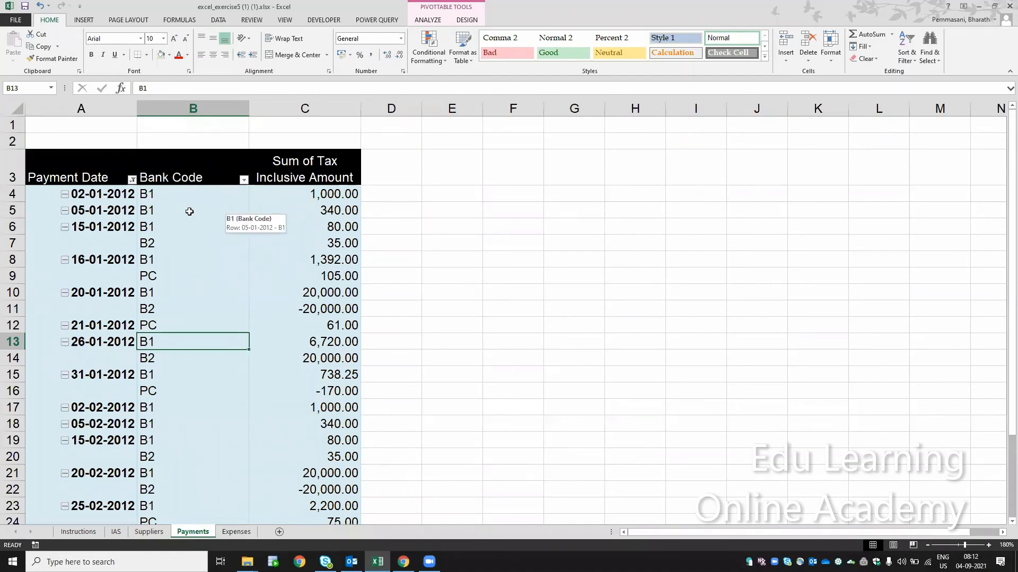
# - Change the Payments pivot table's report layout to Compact Form and inspect the first payment date and its bank code row
pyautogui.click(220, 176)
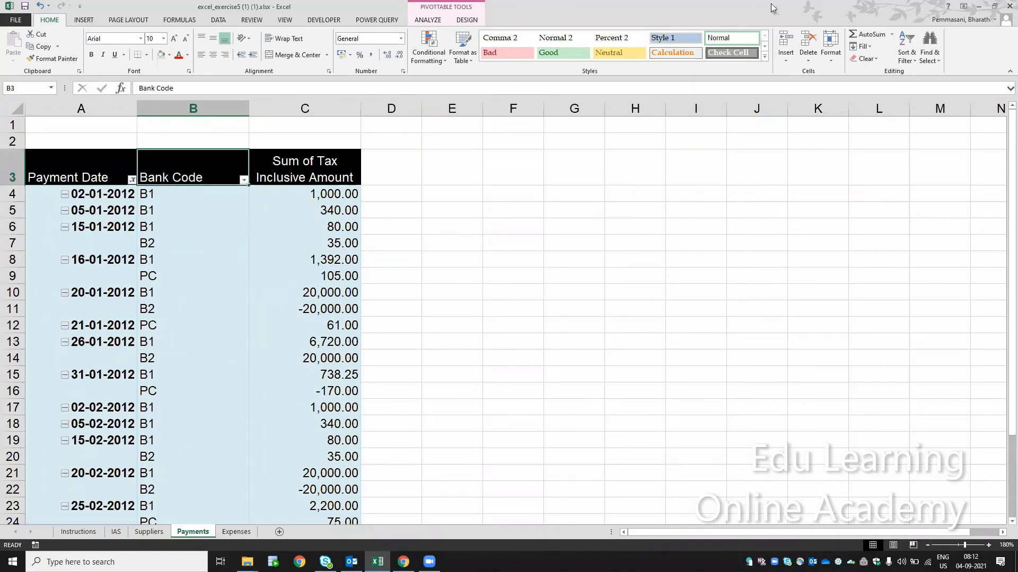
pyautogui.click(754, 6)
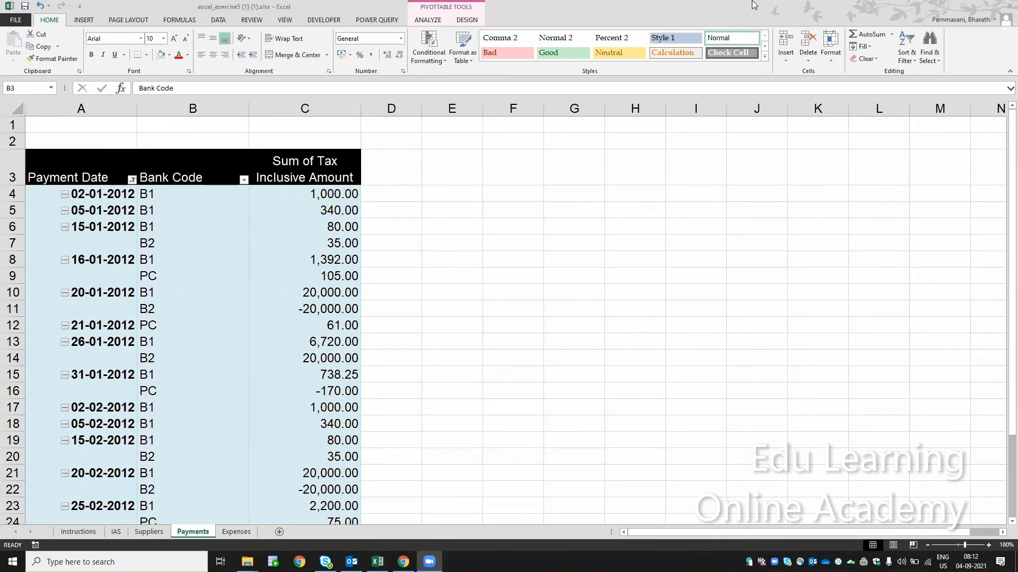
pyautogui.click(466, 20)
pyautogui.click(71, 55)
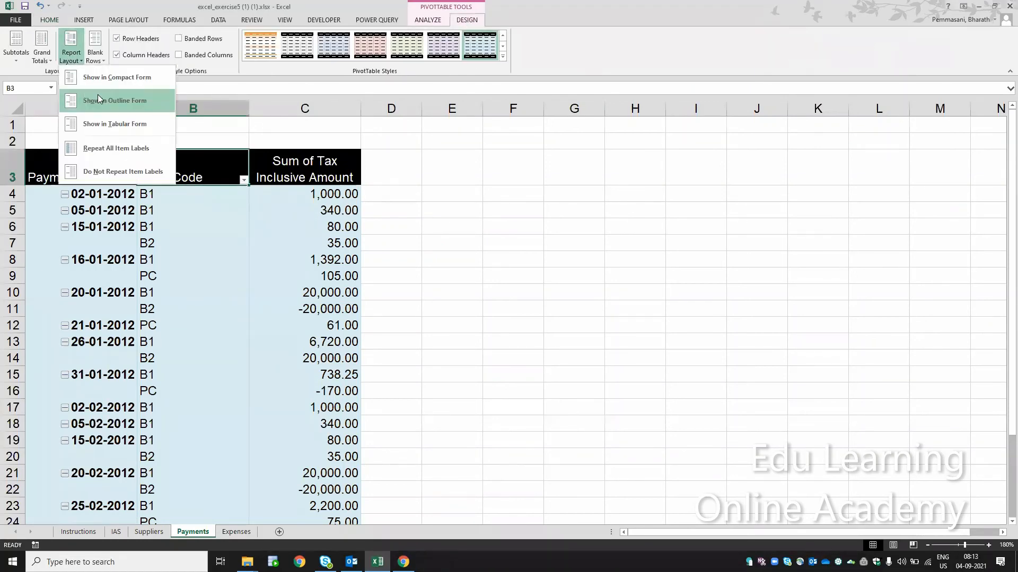
pyautogui.click(108, 73)
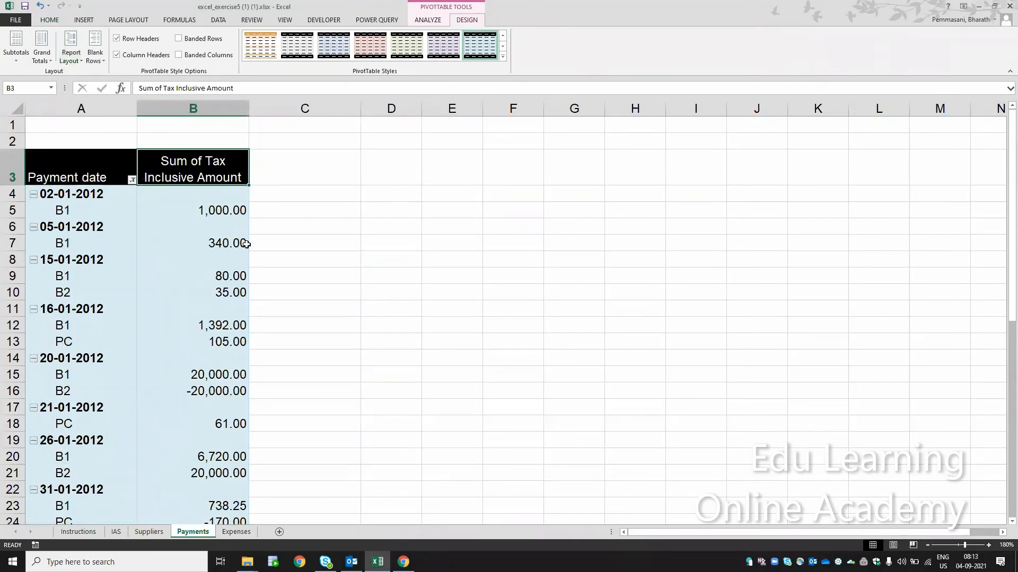
pyautogui.click(89, 195)
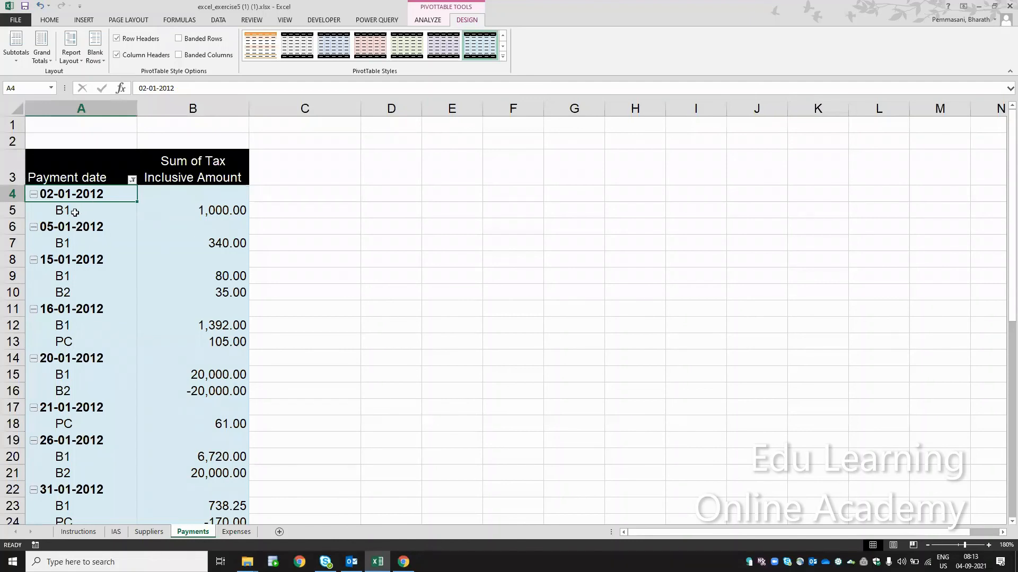
pyautogui.click(75, 212)
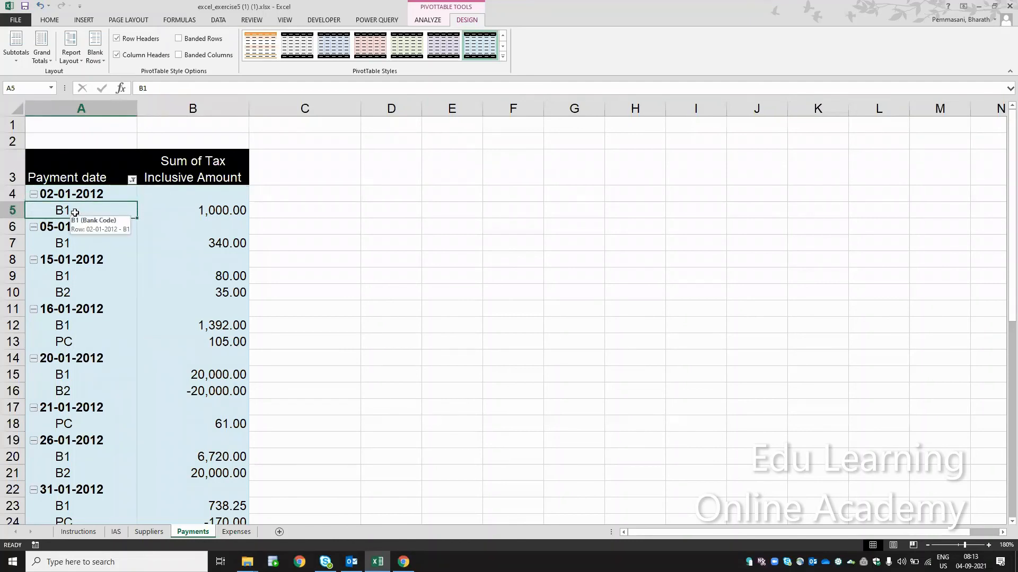
# - Inspect the bank code rows listed beneath payment dates 05-01-2012 and 15-01-2012 in the compact pivot layout
pyautogui.click(80, 228)
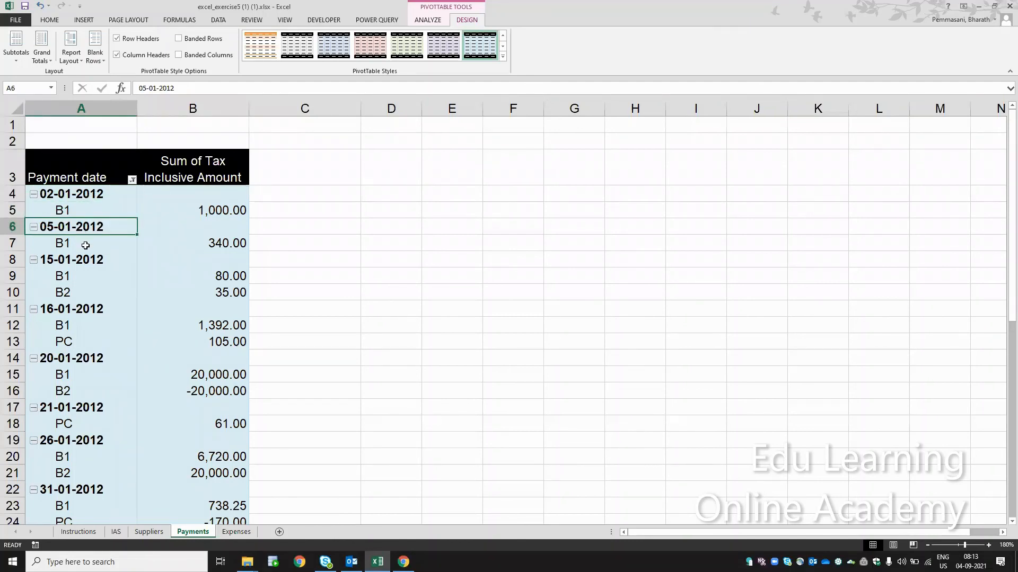
pyautogui.click(85, 243)
pyautogui.click(83, 278)
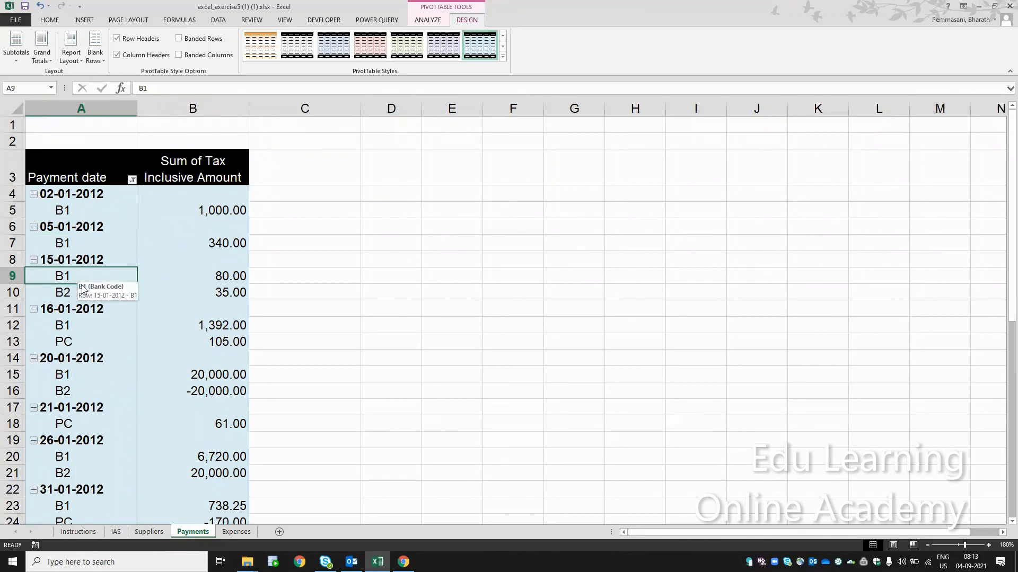
pyautogui.click(61, 292)
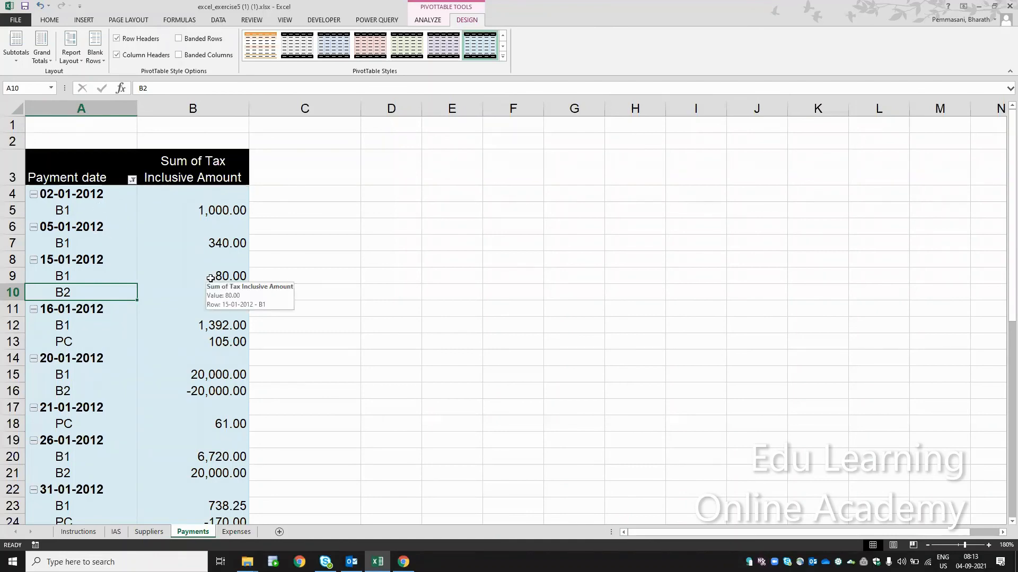
# - Change the Payments pivot table's report layout to Tabular Form and check the first payment date alongside its bank code
pyautogui.click(74, 55)
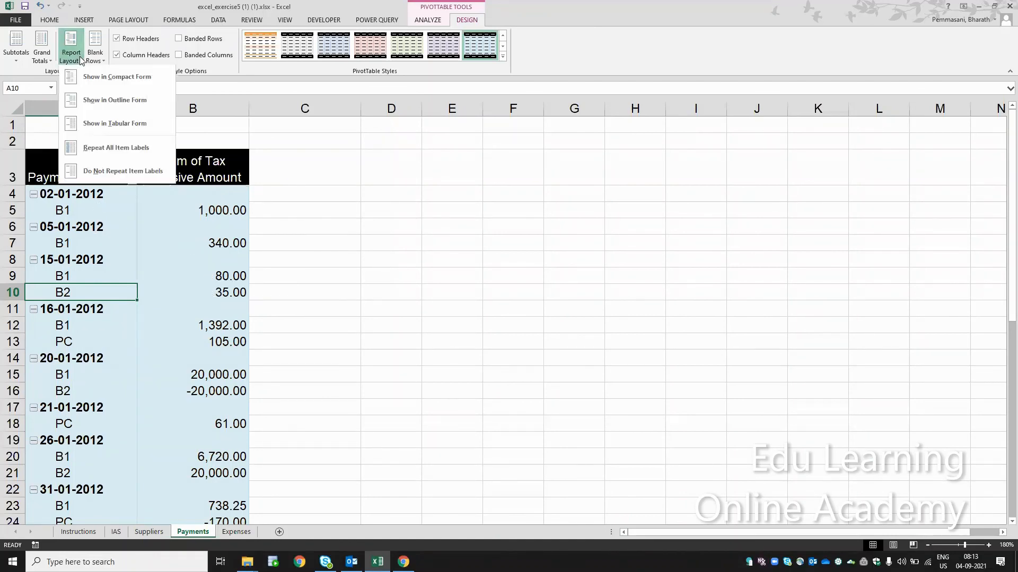
pyautogui.click(108, 119)
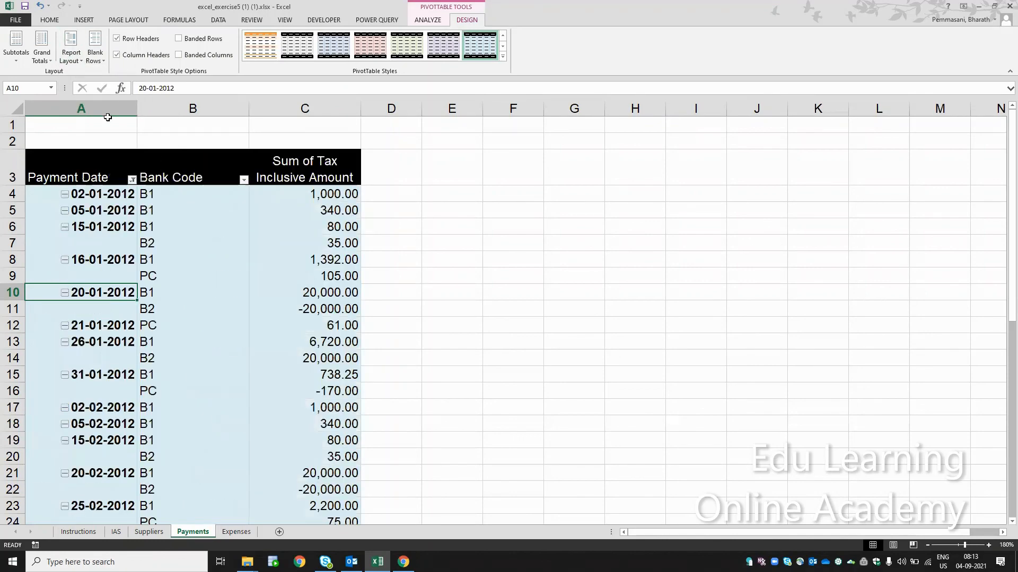
pyautogui.click(97, 195)
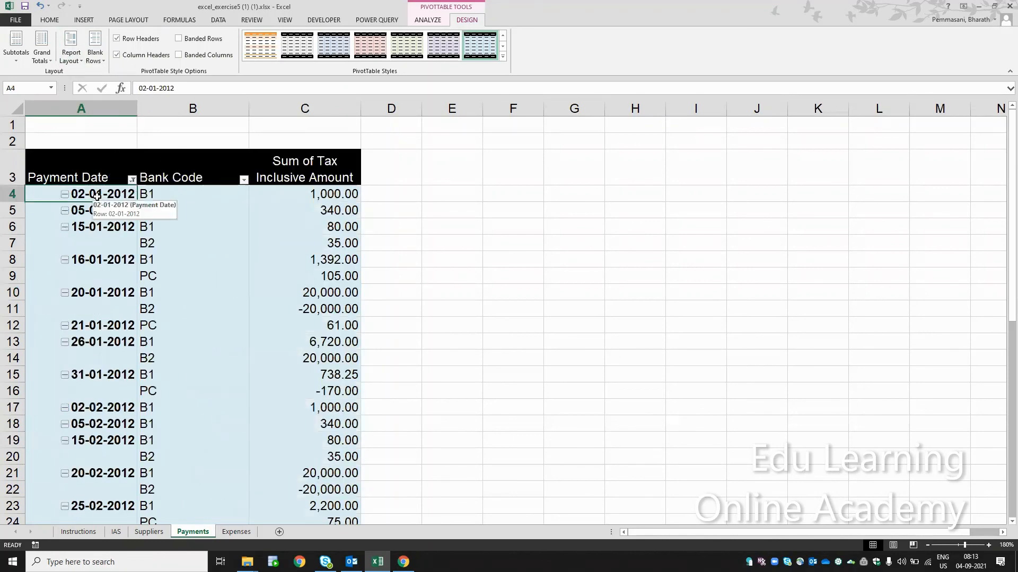
pyautogui.click(162, 197)
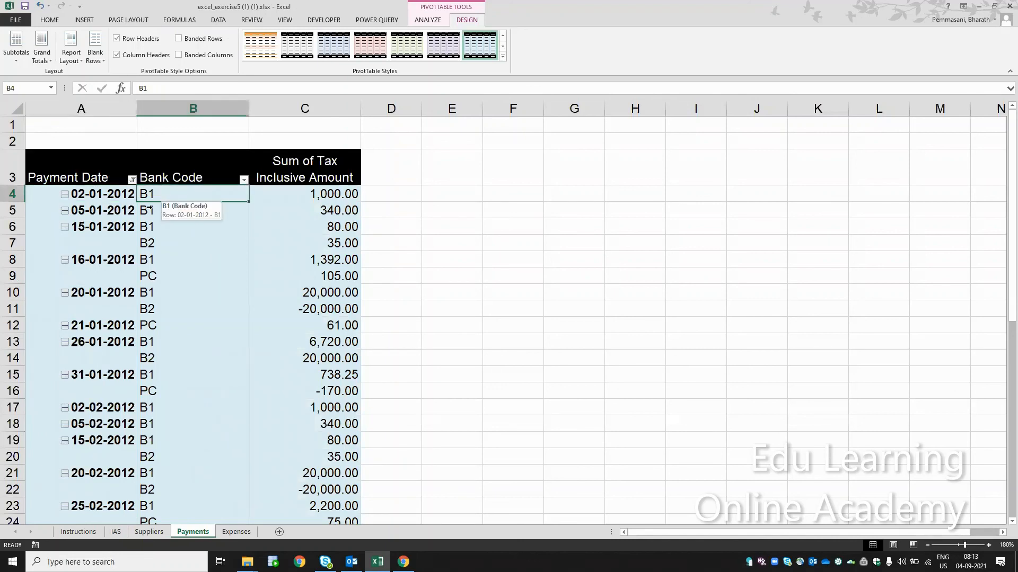
# - Examine the separate bank code column for 15-01-2012, 20-01-2012 and 26-01-2012, and return to the Instructions sheet
pyautogui.click(106, 228)
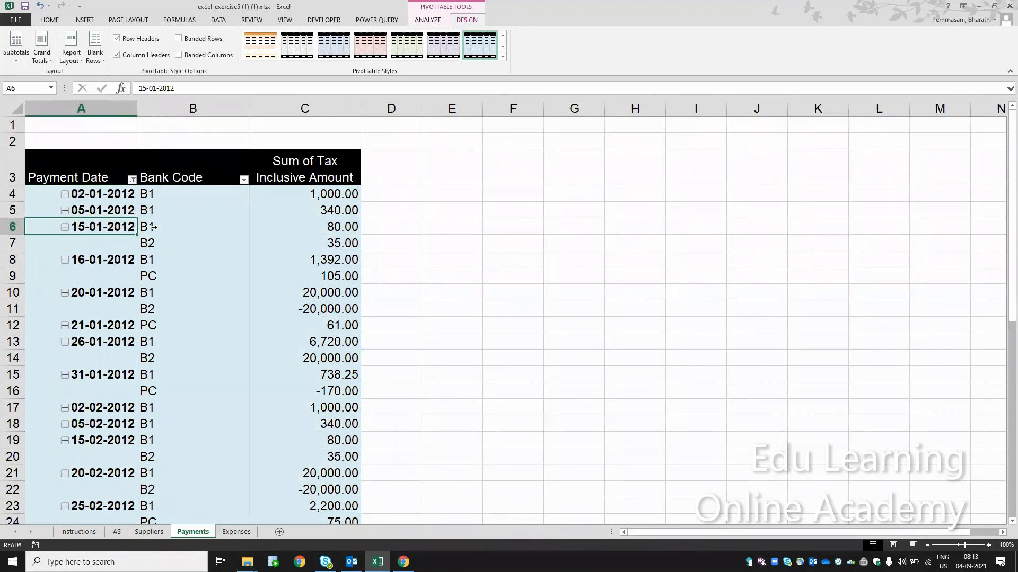
pyautogui.click(153, 227)
pyautogui.moveTo(170, 227); pyautogui.dragTo(169, 242)
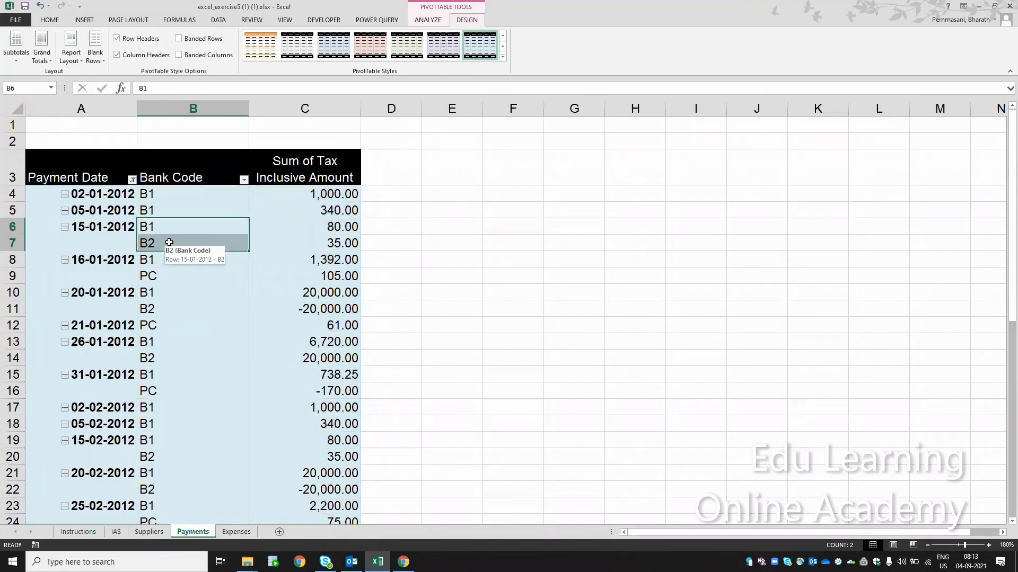
pyautogui.click(121, 310)
pyautogui.click(151, 310)
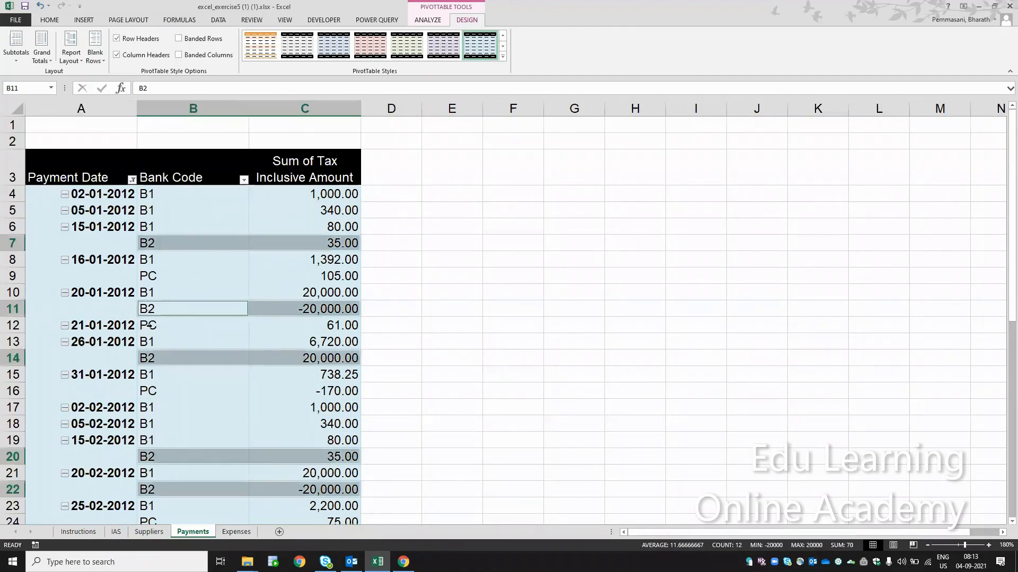
pyautogui.click(119, 352)
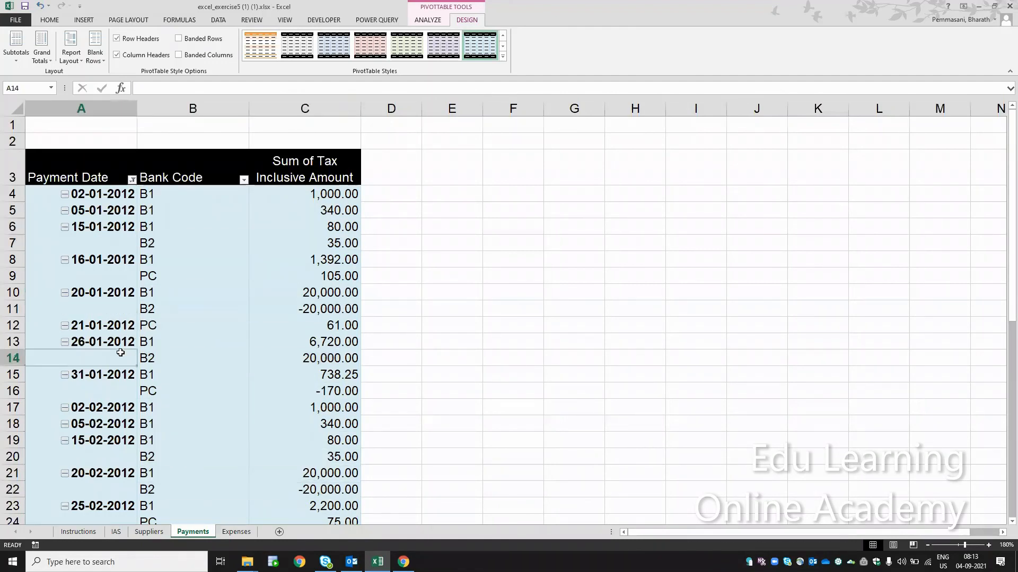
pyautogui.click(74, 533)
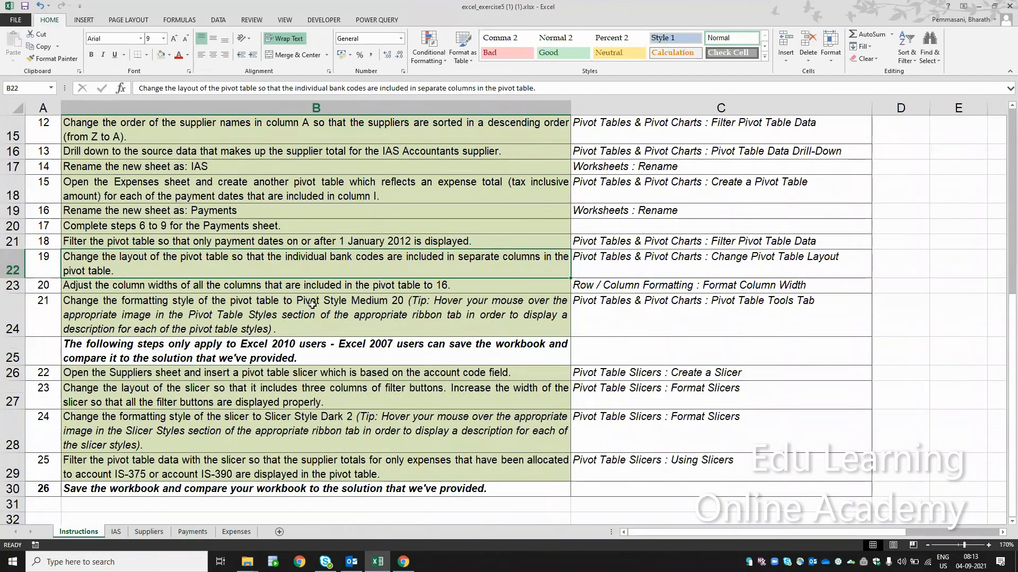